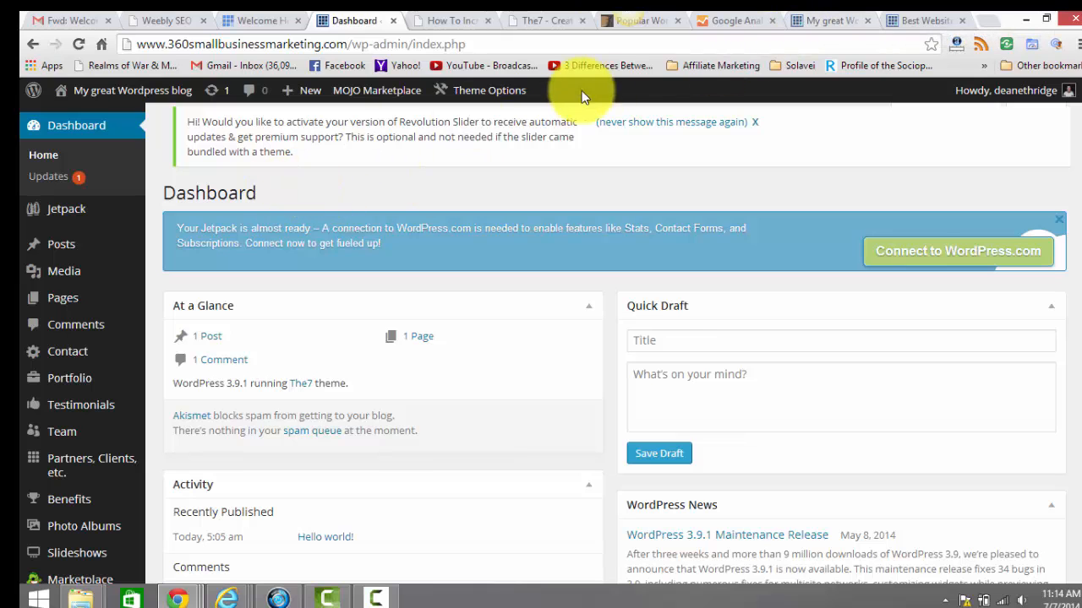
pyautogui.click(819, 20)
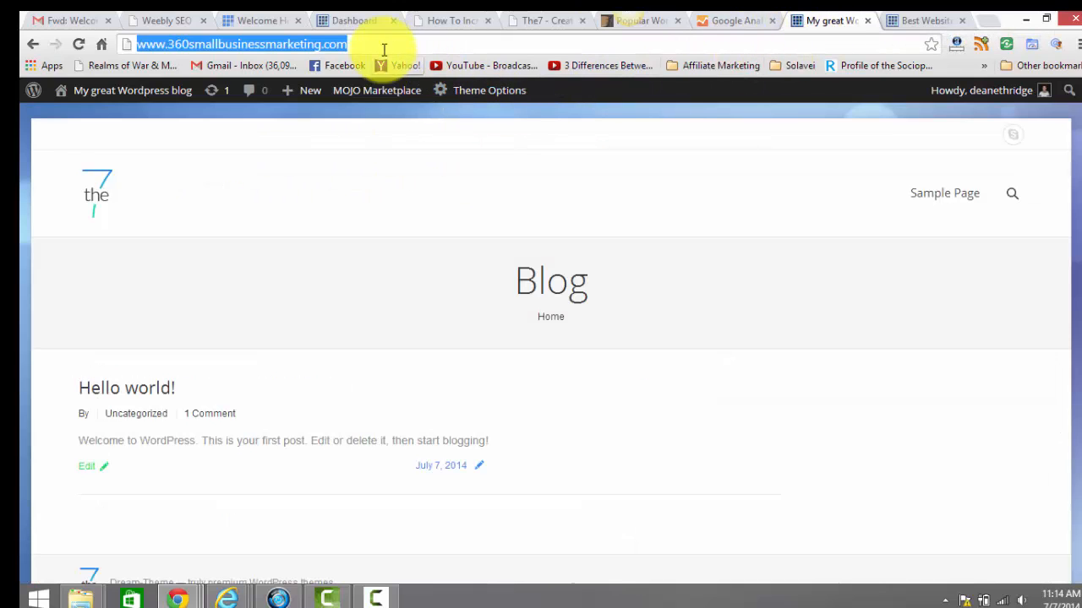
pyautogui.moveTo(420, 84)
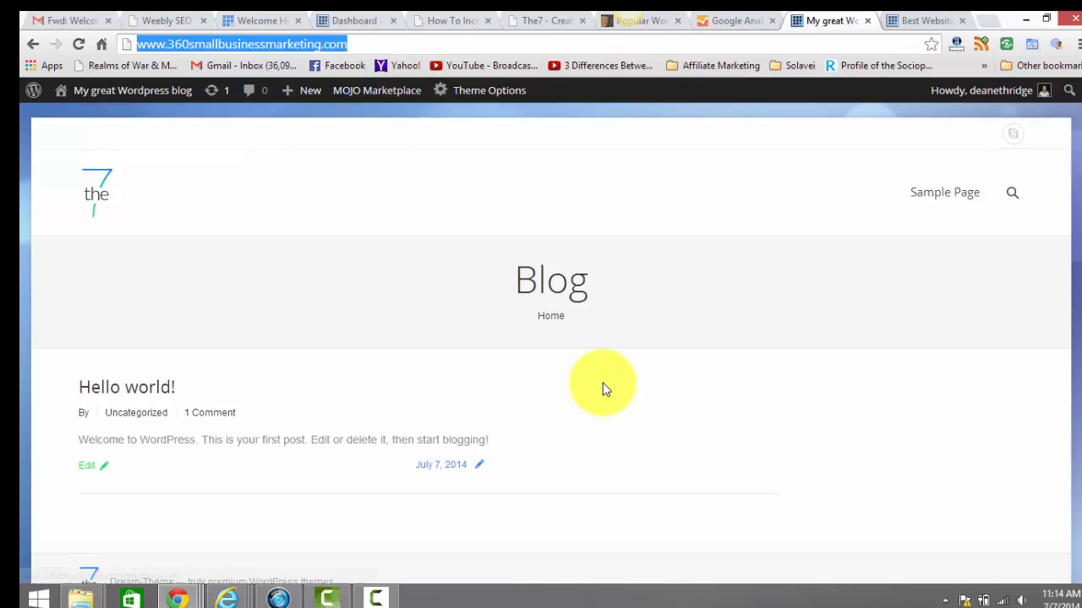
pyautogui.scroll(-2, 602, 383)
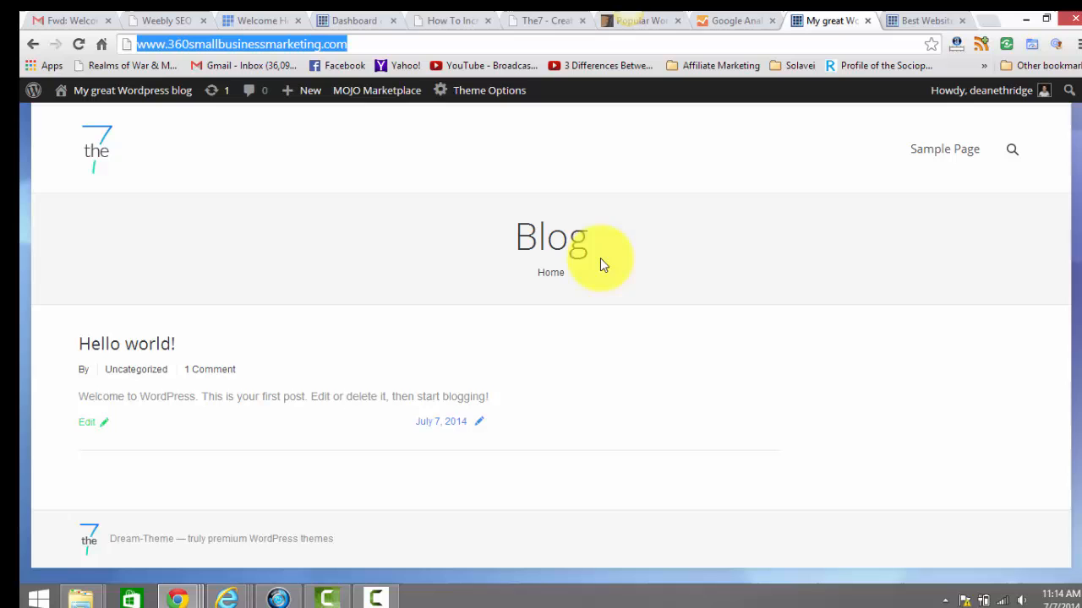
pyautogui.click(736, 20)
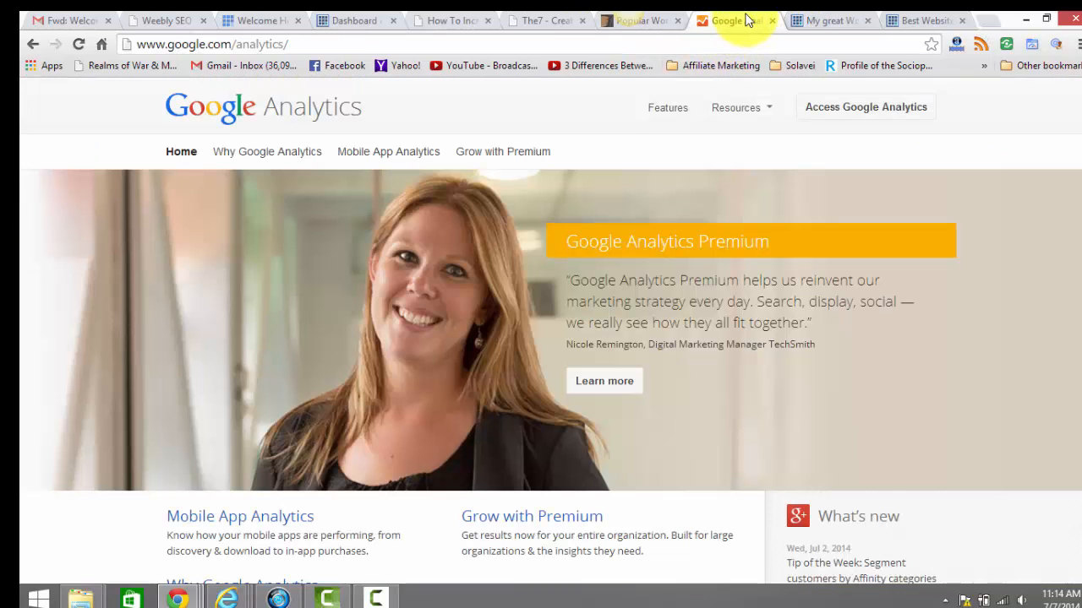
pyautogui.click(833, 20)
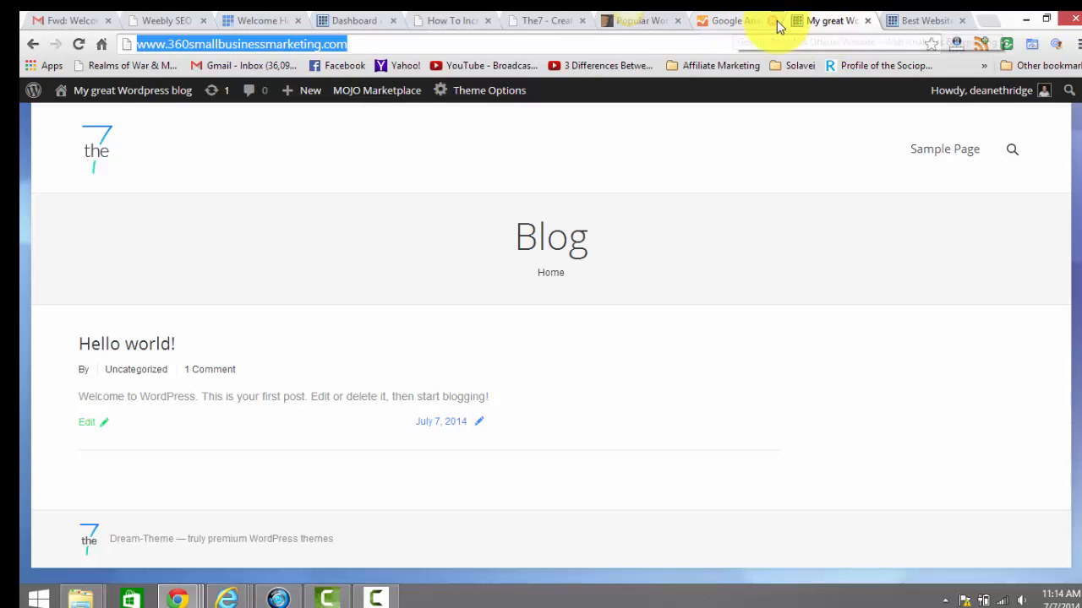
# - Examine The7 theme's Aquamarine demo homepage, from its slideshow through services, featured projects and testimonials
pyautogui.click(526, 19)
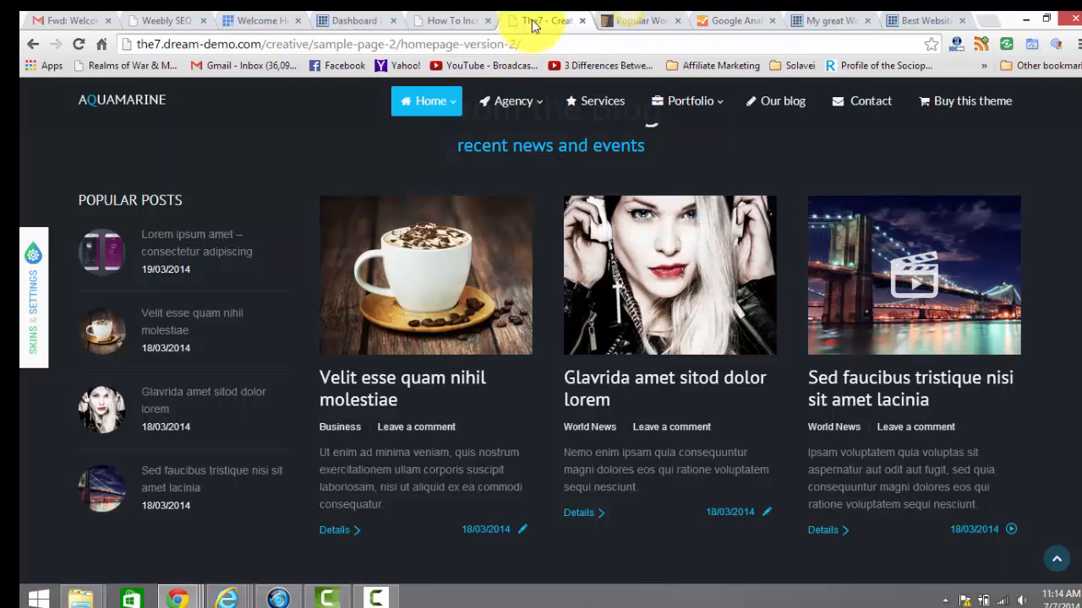
pyautogui.scroll(5, 697, 144)
pyautogui.scroll(10, 879, 205)
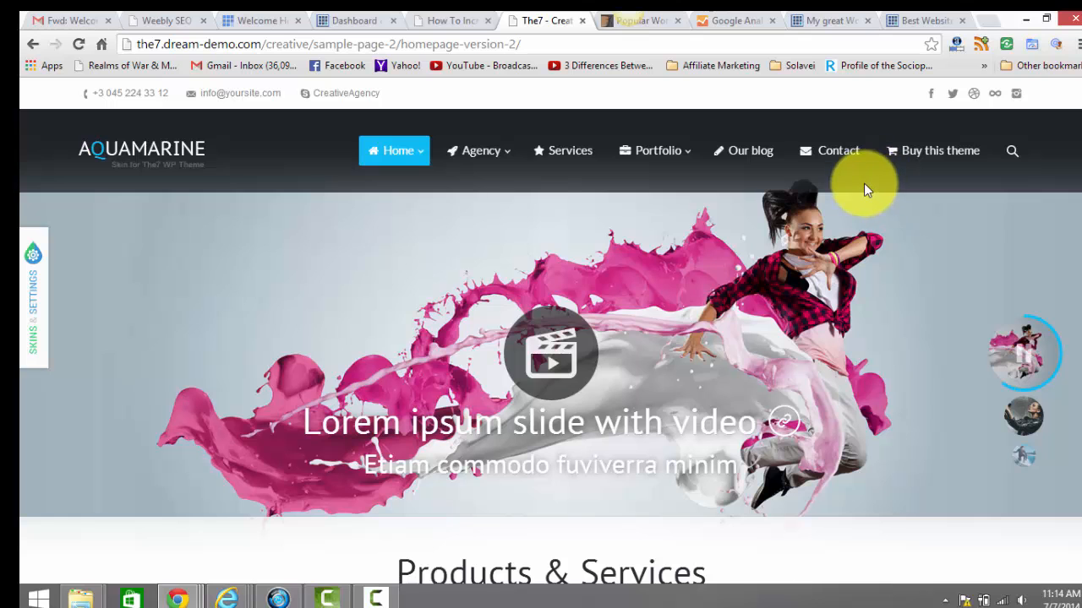
pyautogui.scroll(-5, 862, 183)
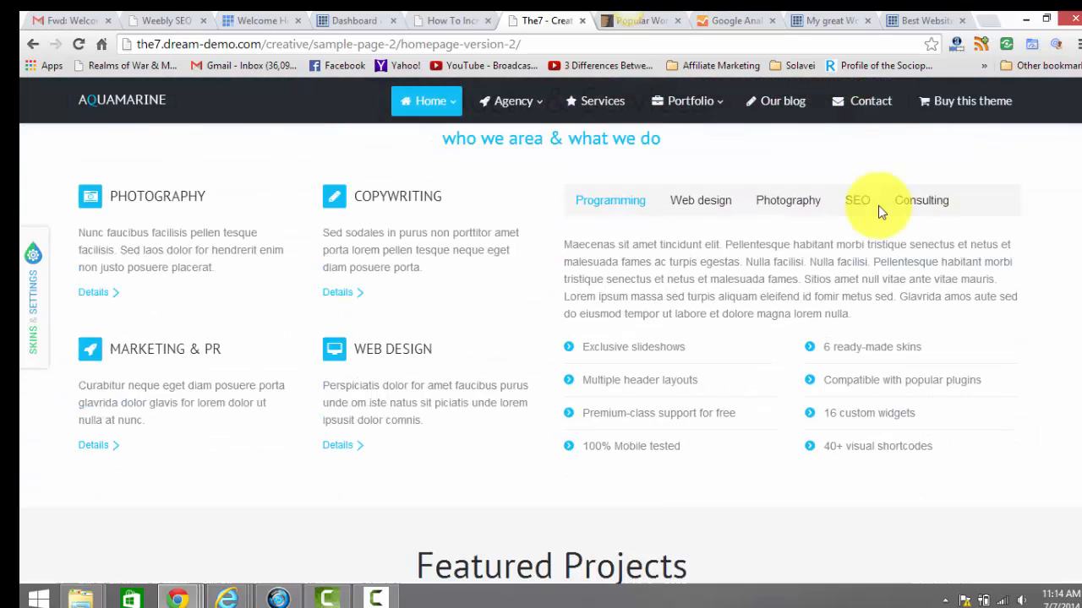
pyautogui.scroll(-2, 878, 212)
pyautogui.scroll(-4, 878, 213)
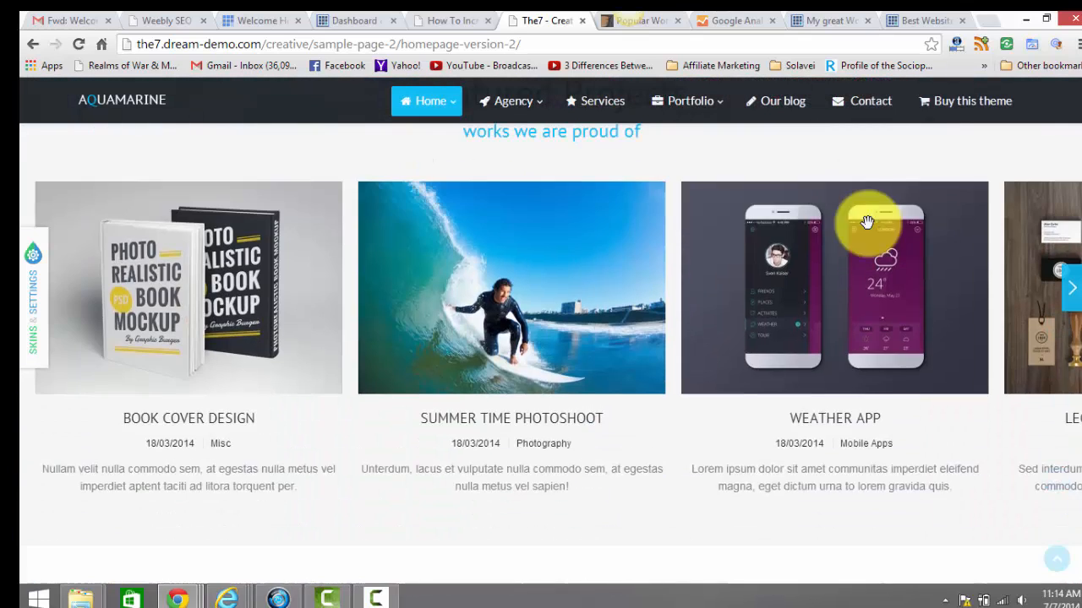
pyautogui.scroll(-1, 670, 305)
pyautogui.scroll(-4, 670, 305)
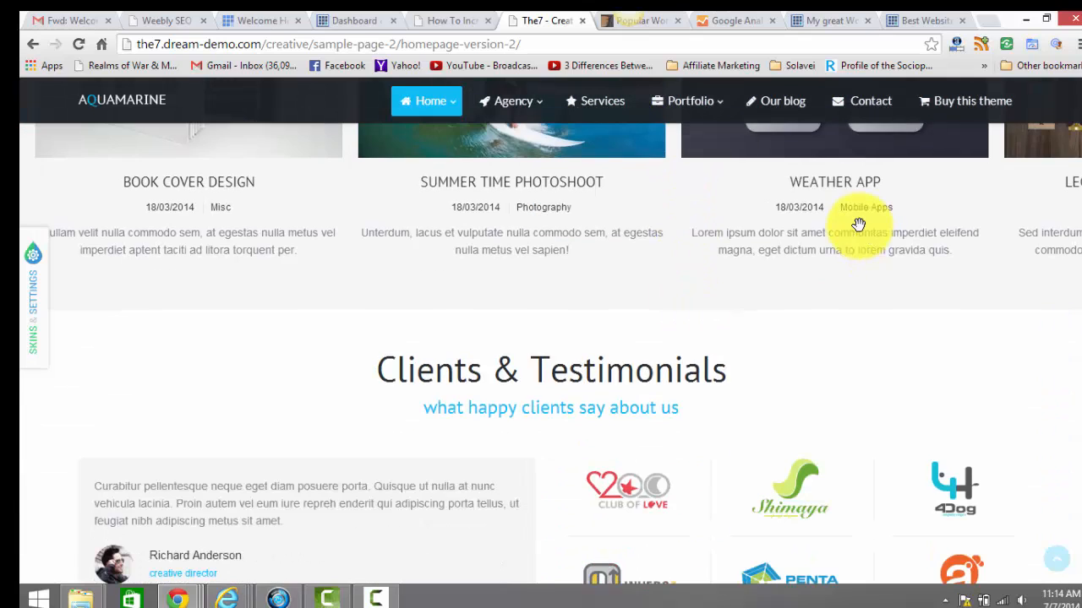
pyautogui.scroll(-1, 849, 233)
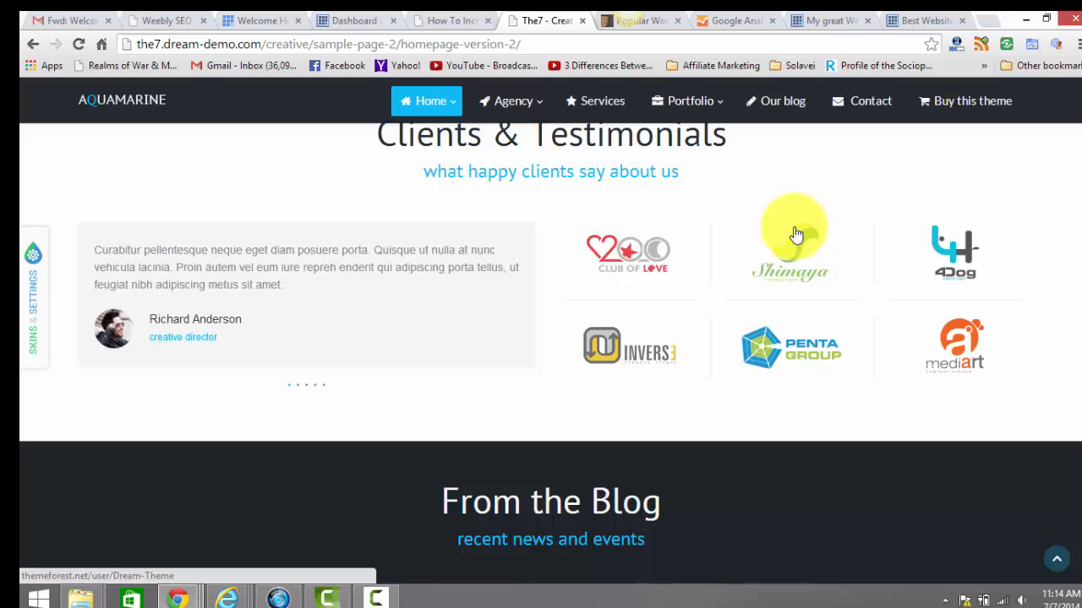
pyautogui.scroll(7, 793, 232)
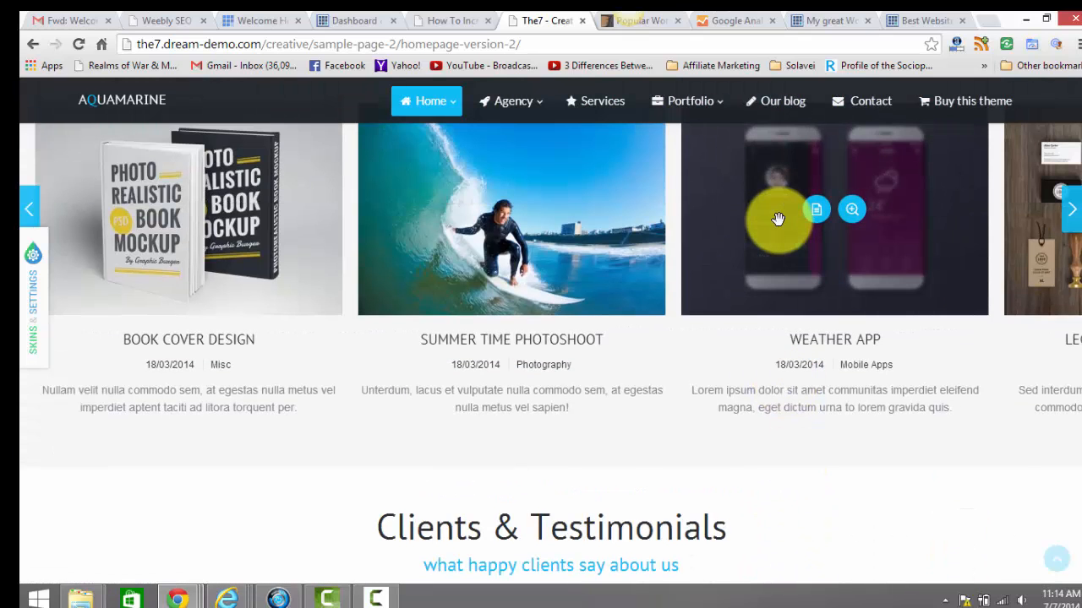
pyautogui.scroll(6, 778, 221)
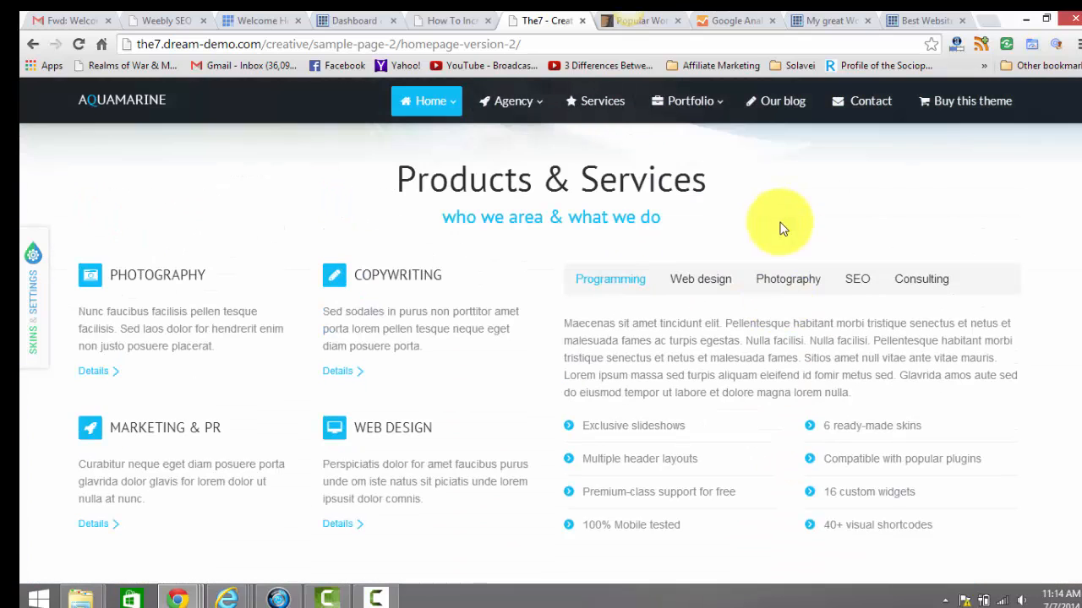
pyautogui.scroll(1, 826, 271)
pyautogui.scroll(-1, 813, 279)
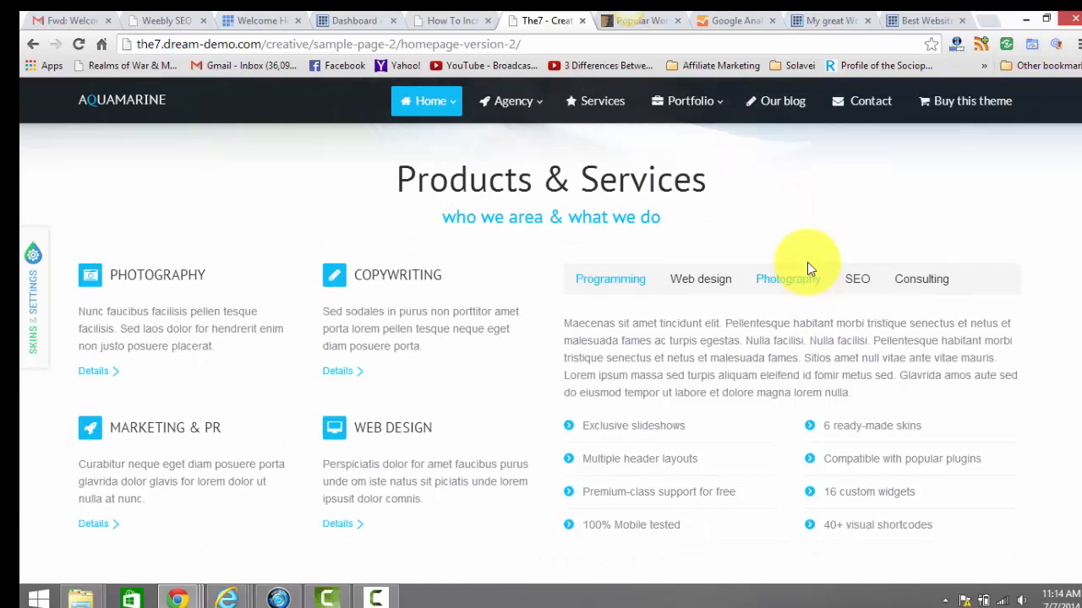
pyautogui.scroll(5, 809, 262)
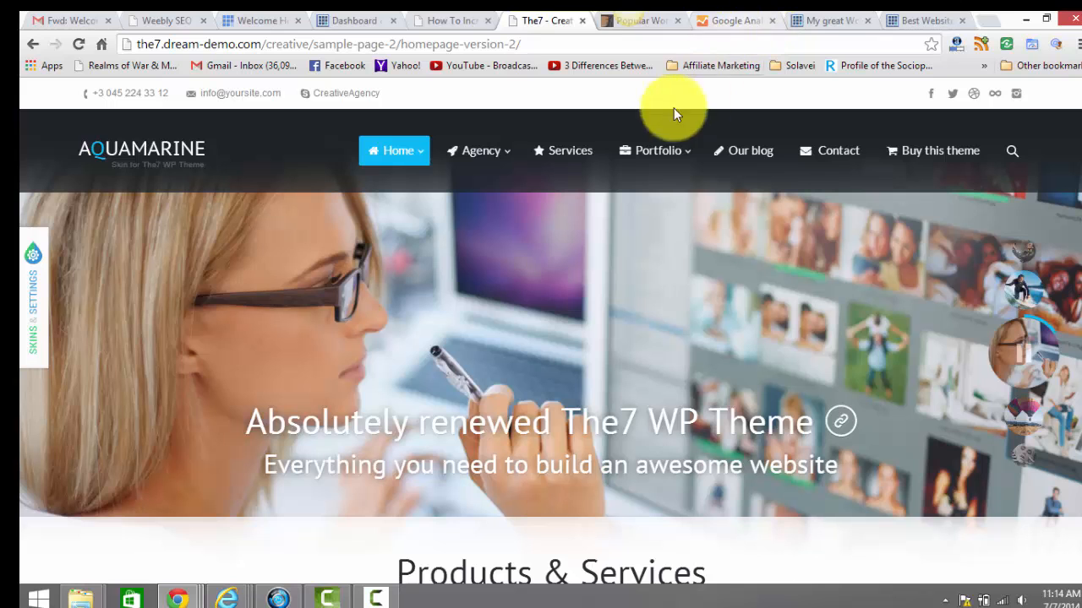
# - Look over last week's top-selling WordPress themes on ThemeForest, including the previews of the listed themes
pyautogui.click(602, 26)
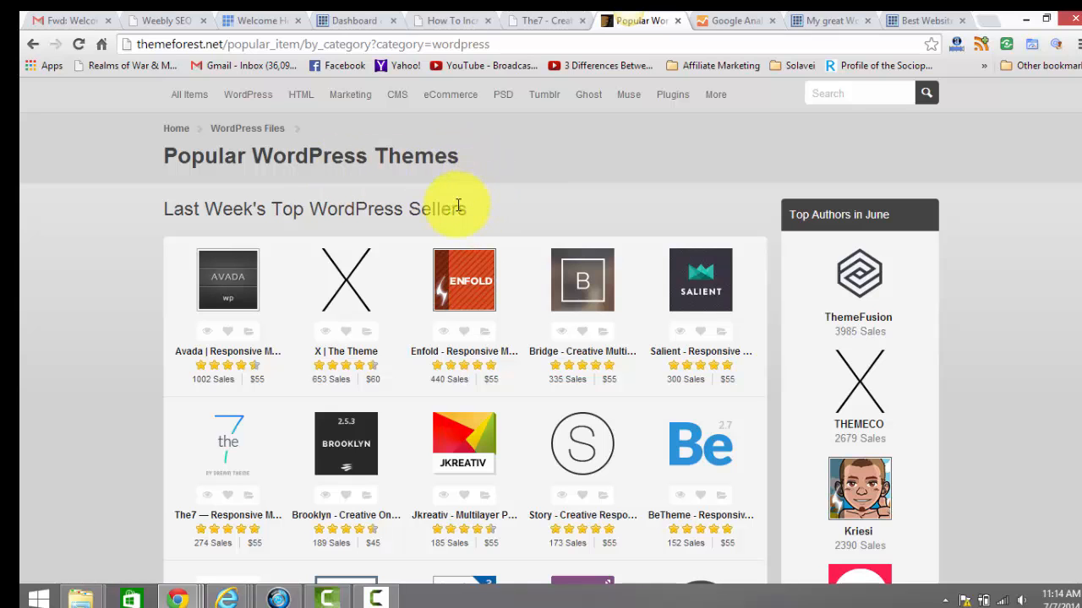
pyautogui.moveTo(235, 447)
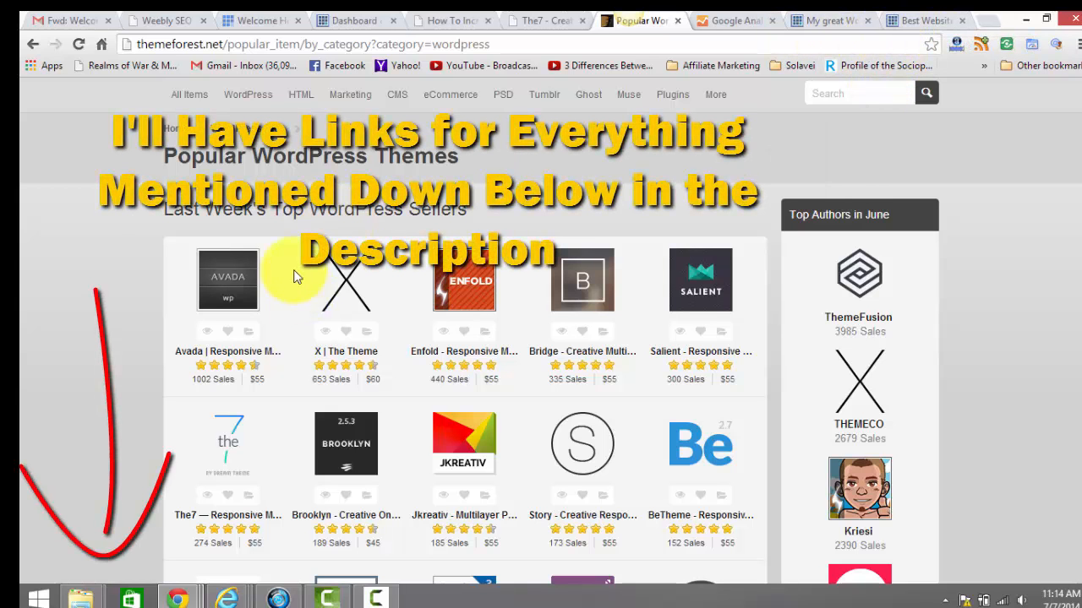
pyautogui.moveTo(246, 275)
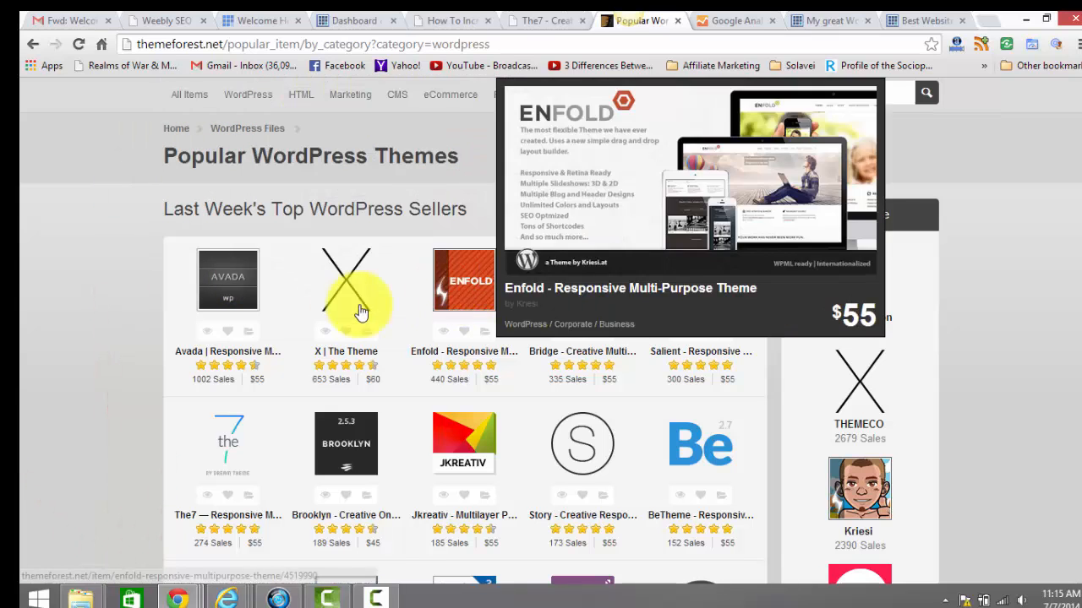
pyautogui.moveTo(350, 310)
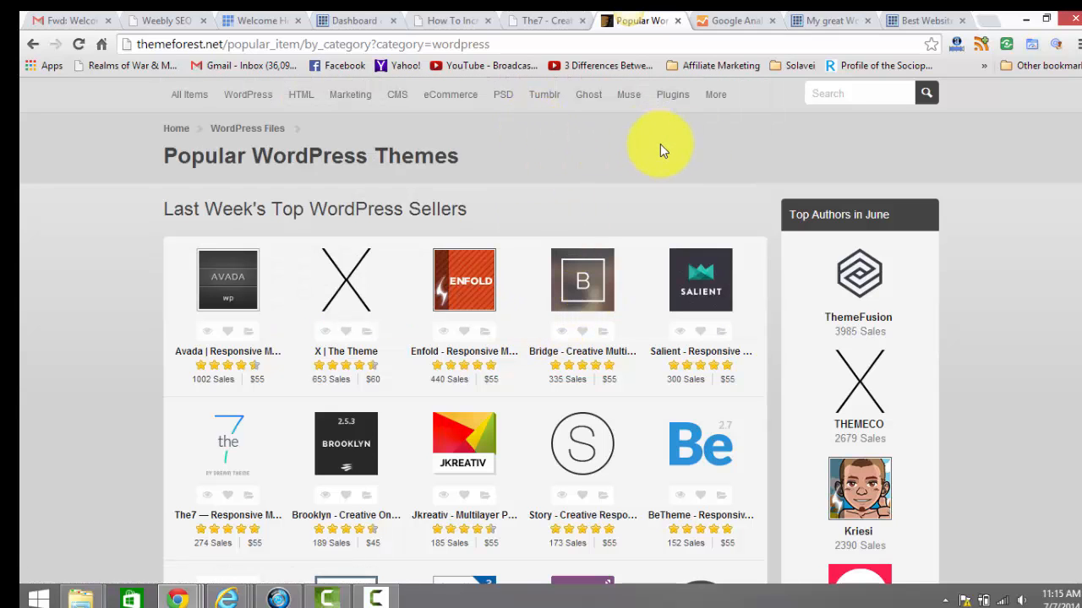
# - Return to the blog's WordPress dashboard and open its Import tools page
pyautogui.click(828, 23)
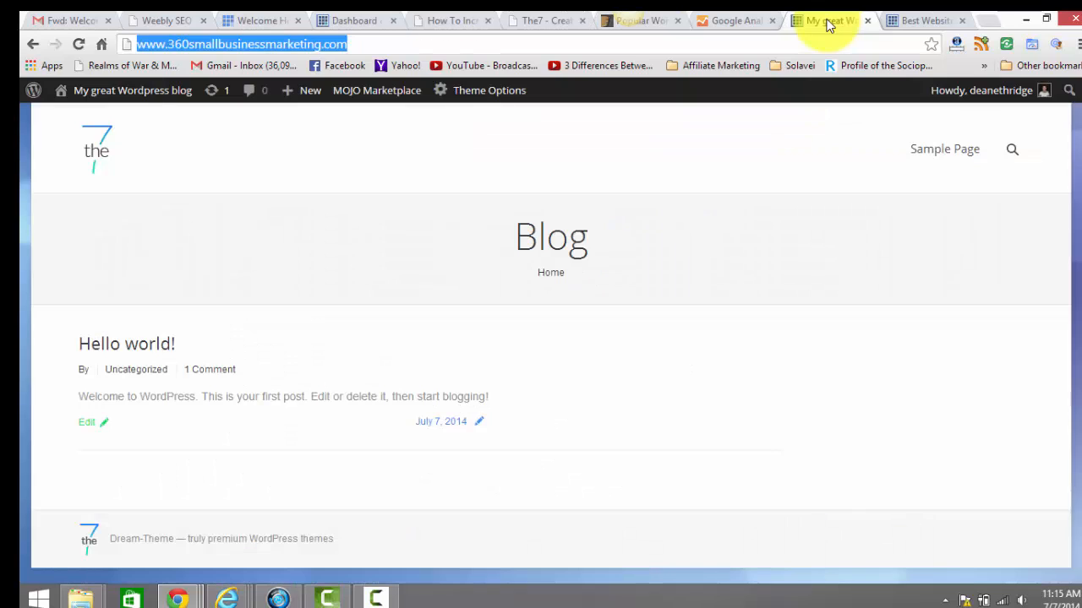
pyautogui.click(358, 20)
pyautogui.scroll(-2, 138, 420)
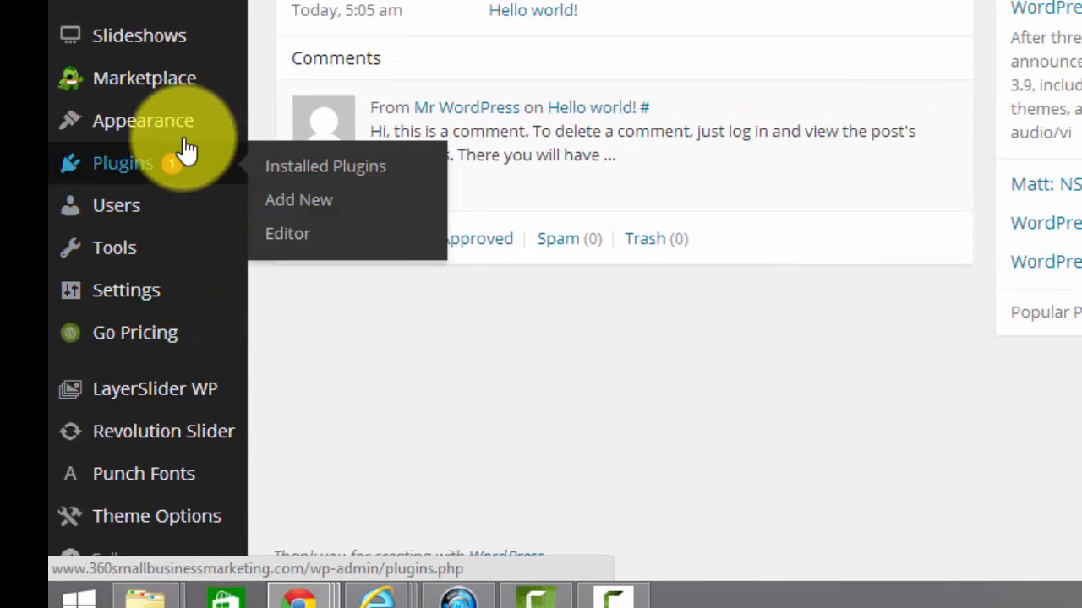
pyautogui.moveTo(114, 247)
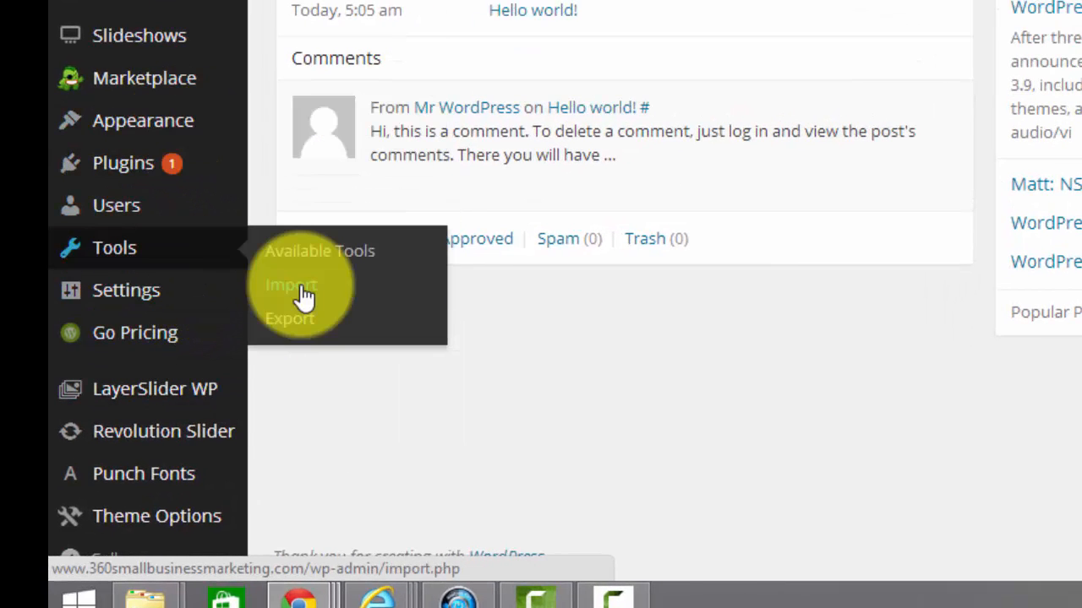
pyautogui.click(302, 291)
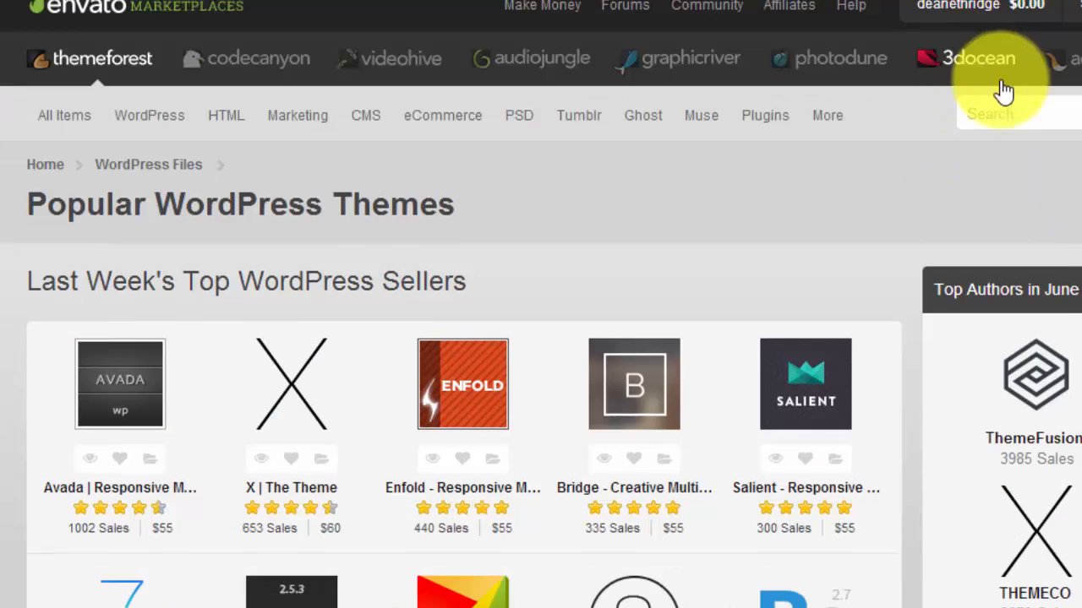
# - Go to the ThemeForest account's purchased downloads and bring up the download options for The7 theme
pyautogui.click(967, 15)
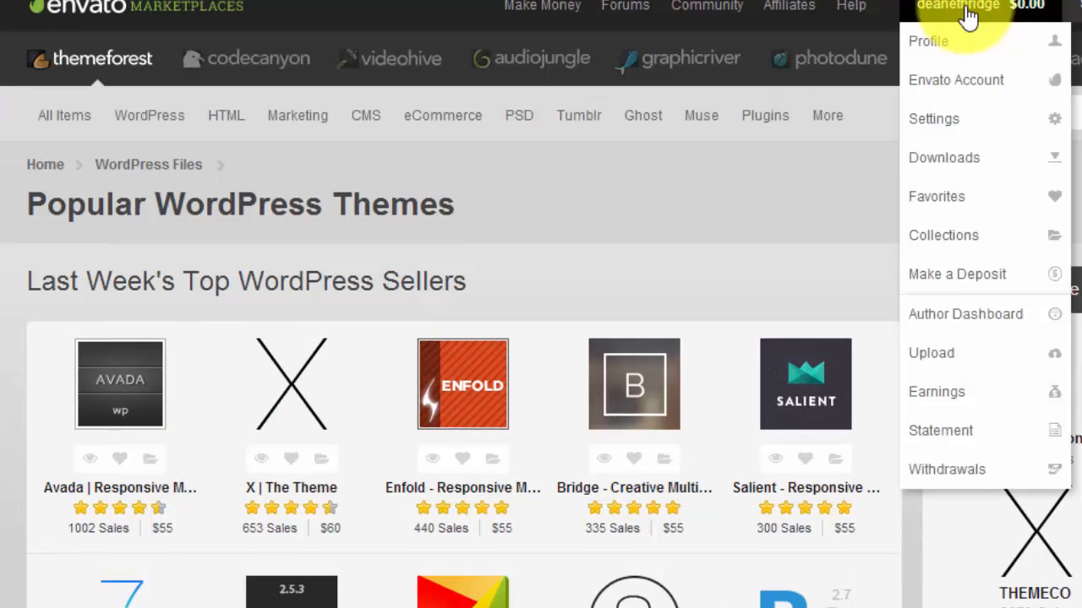
pyautogui.click(959, 158)
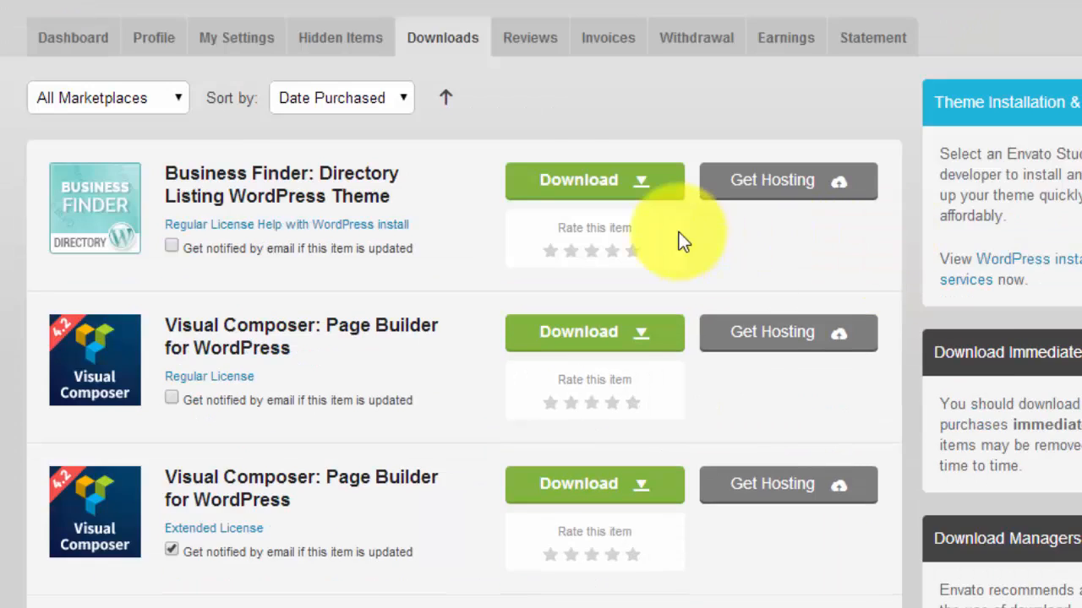
pyautogui.scroll(-3, 442, 307)
pyautogui.click(609, 407)
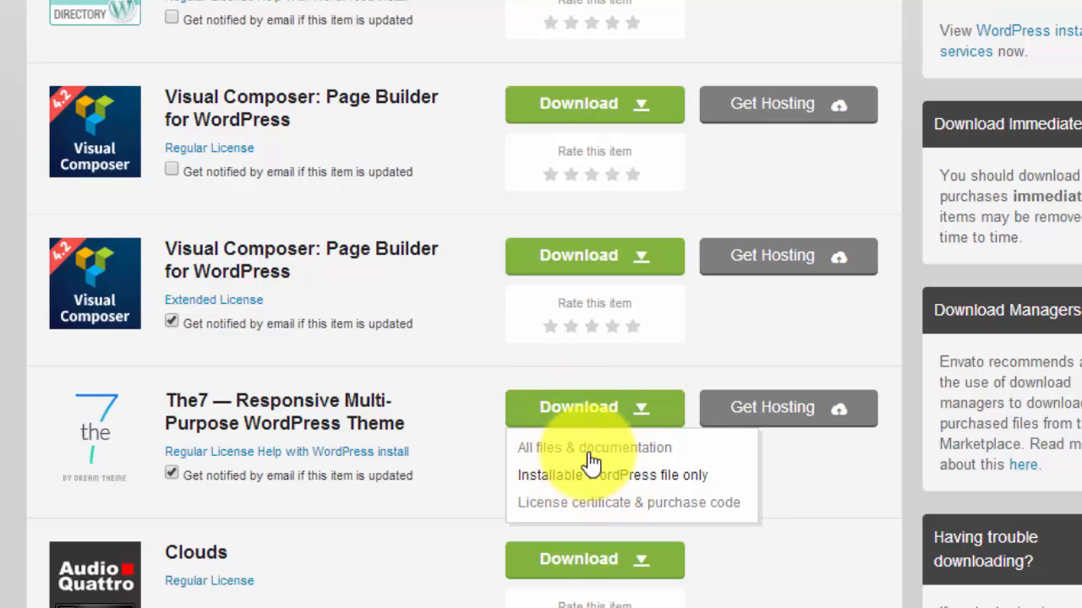
# - Switch to File Explorer, open the downloaded themeforest-5556590 The7 archive in Downloads, and enter its Dummy > Creative folder
pyautogui.moveTo(93, 607)
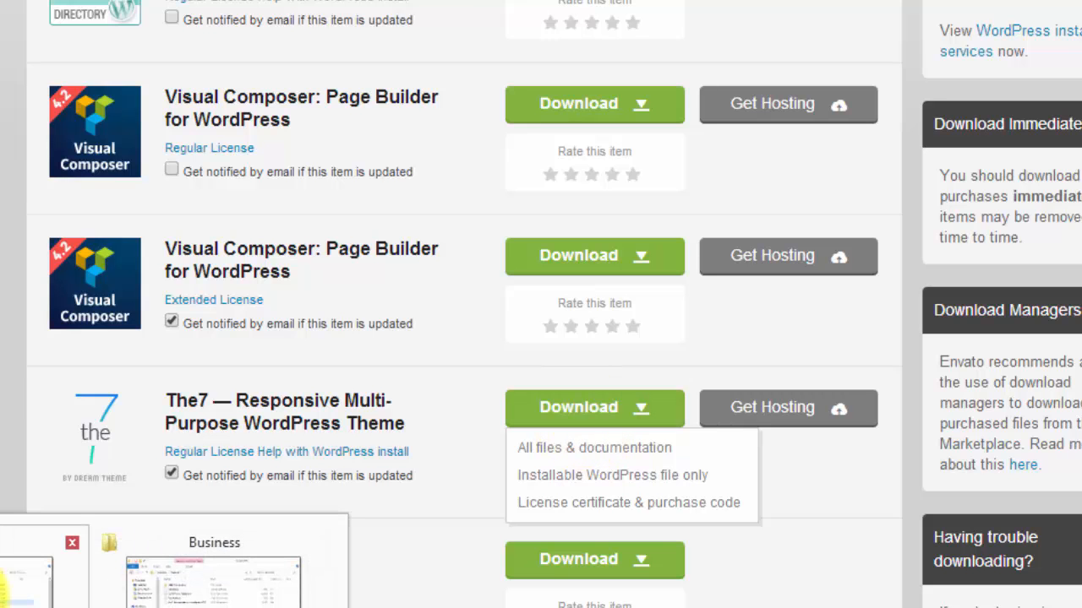
pyautogui.click(7, 584)
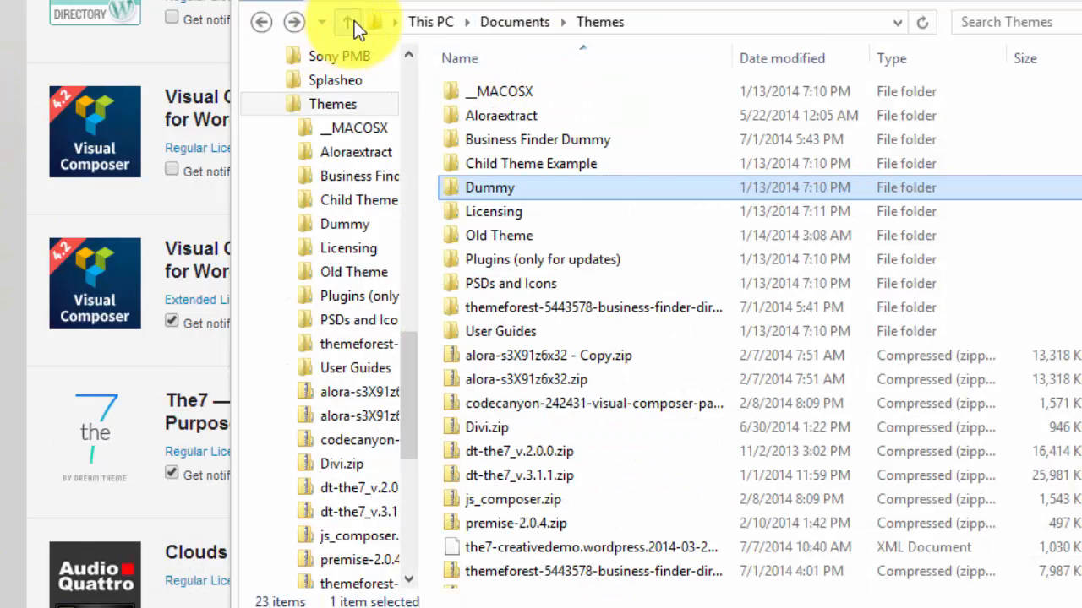
pyautogui.click(293, 23)
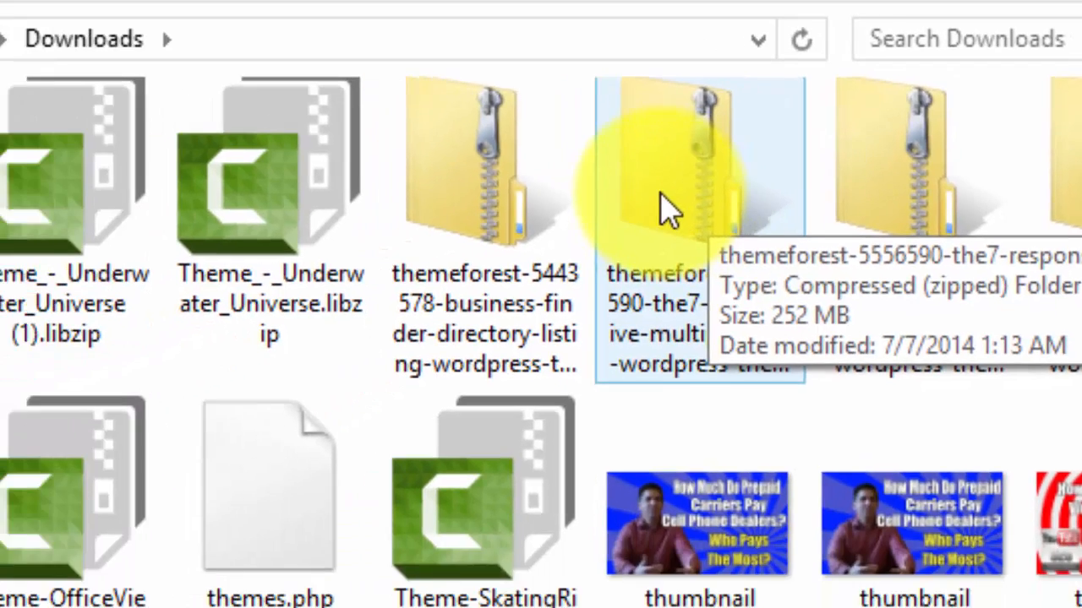
pyautogui.doubleClick(621, 271)
pyautogui.click(397, 193)
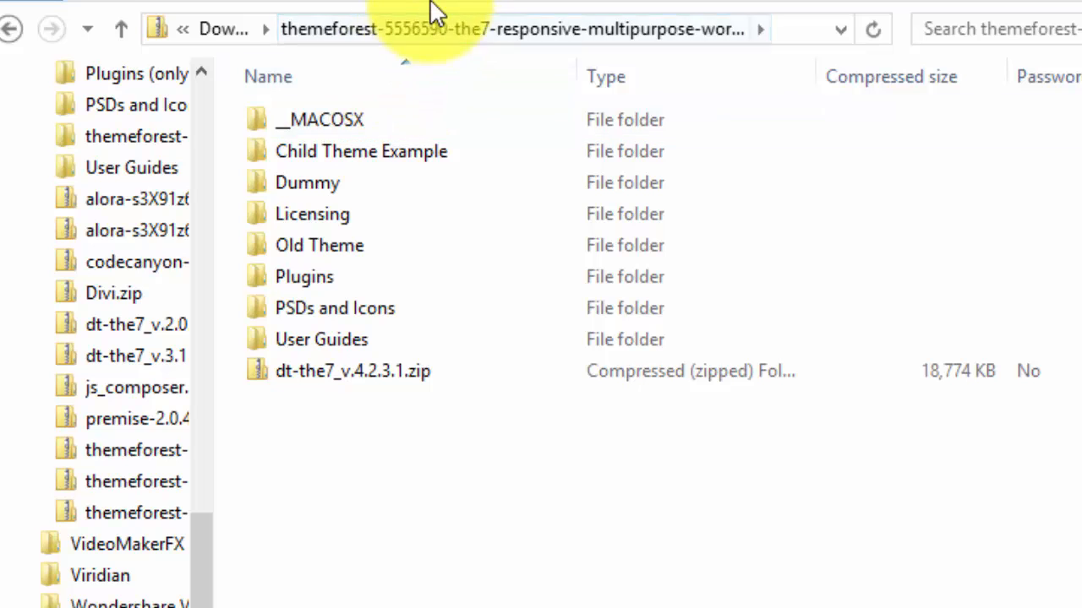
pyautogui.doubleClick(375, 187)
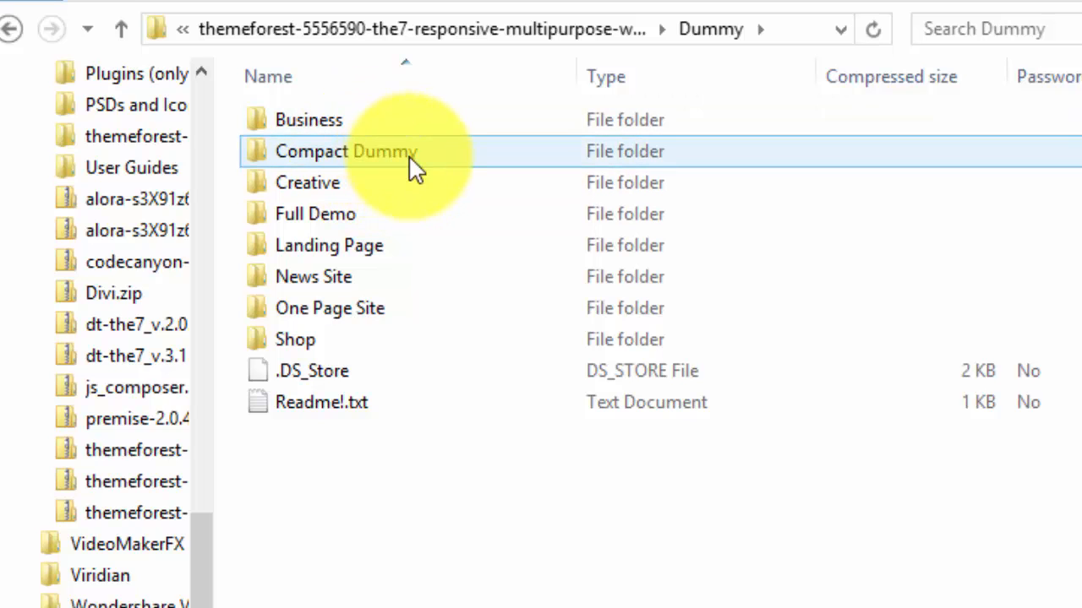
pyautogui.doubleClick(385, 193)
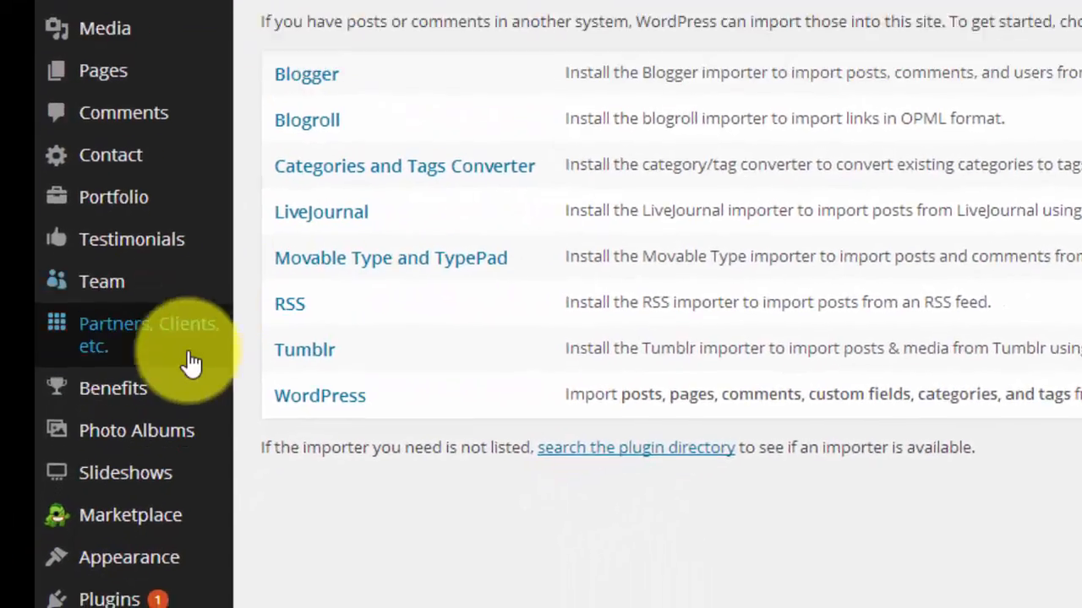
# - Reopen the Import tools page in the WordPress dashboard and locate the WordPress importer in the list
pyautogui.scroll(-2, 233, 397)
pyautogui.moveTo(229, 418)
pyautogui.scroll(-3, 186, 524)
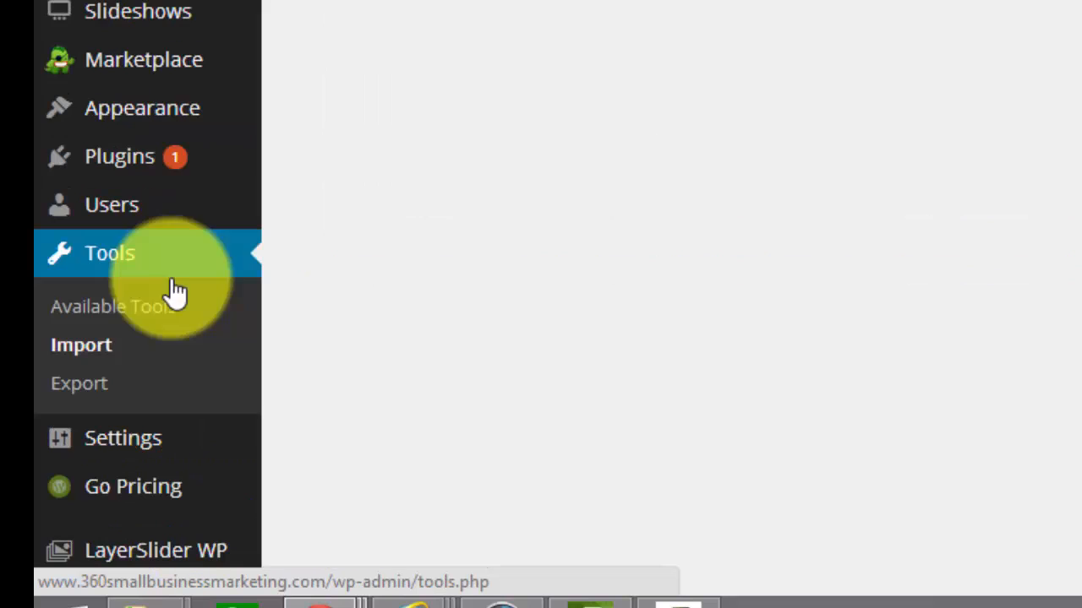
pyautogui.click(109, 346)
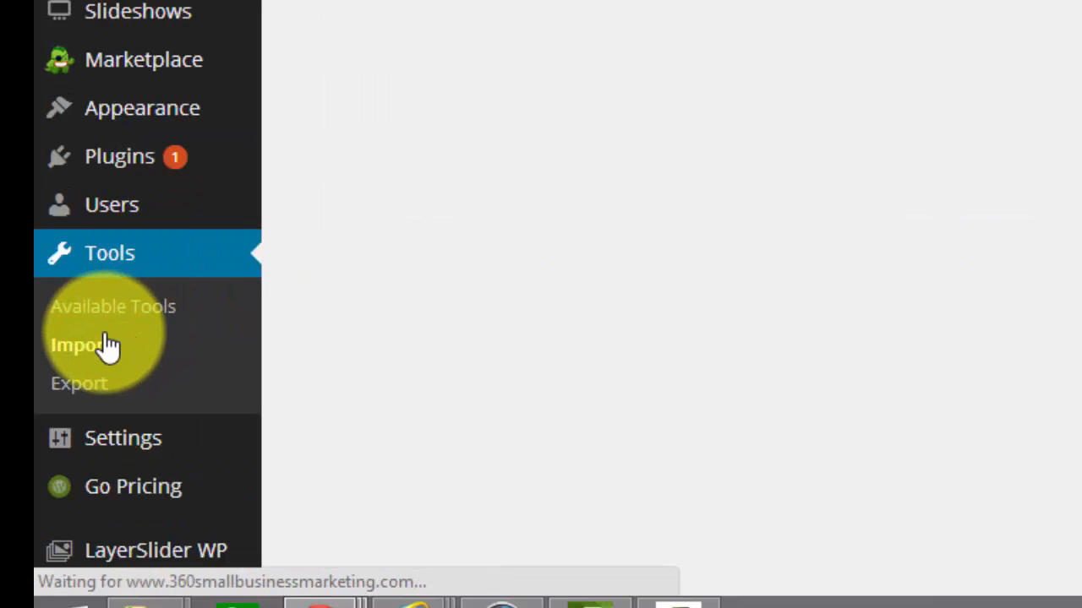
pyautogui.scroll(-2, 411, 234)
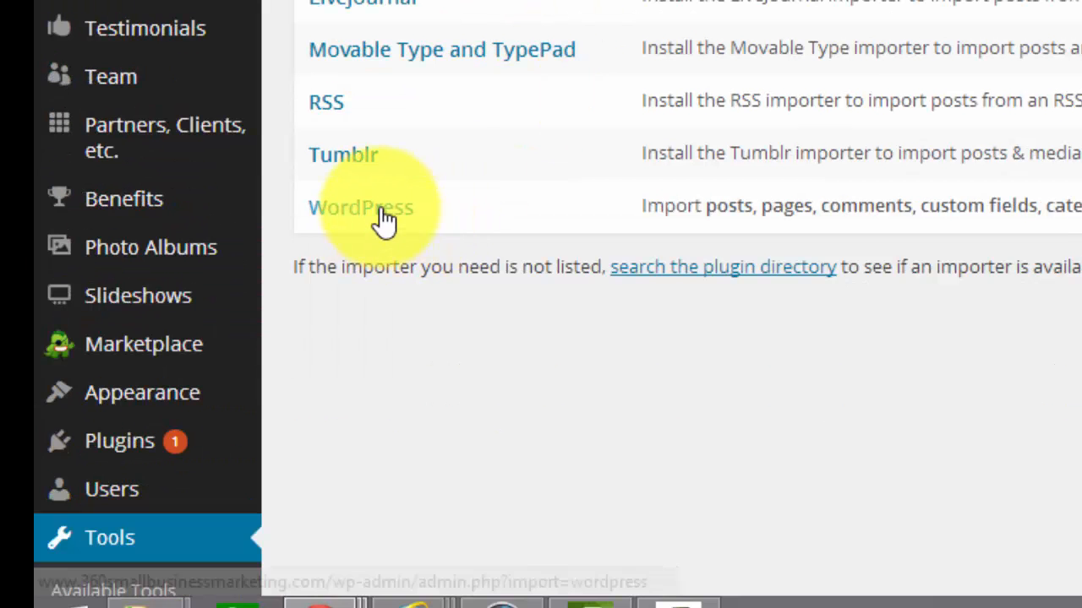
# - Open the WordPress importer and bring up the Creative demo folder in File Explorer to find its XML file
pyautogui.click(380, 209)
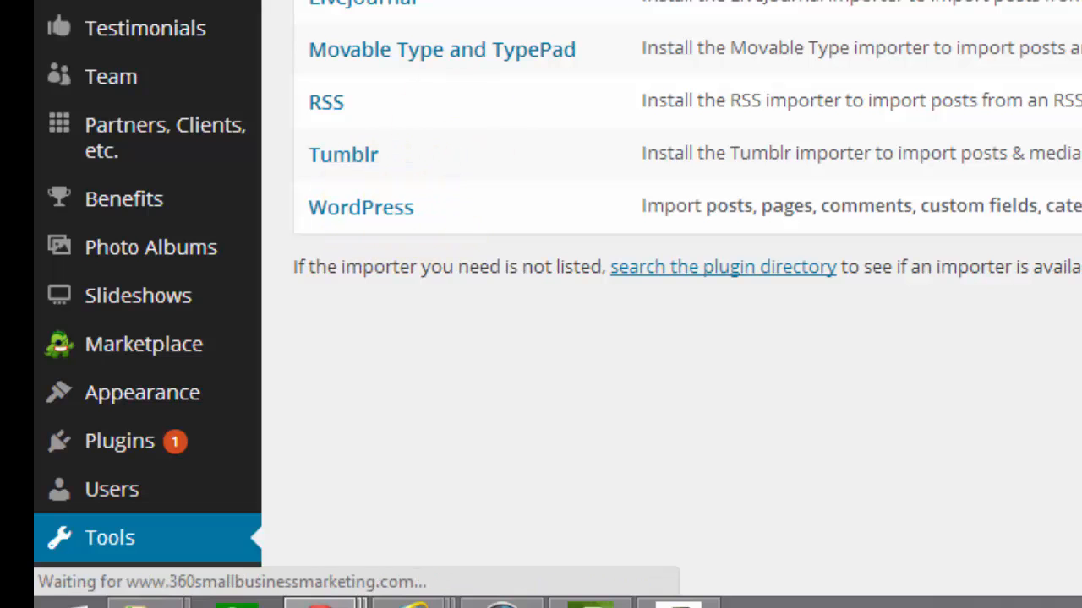
pyautogui.moveTo(147, 603)
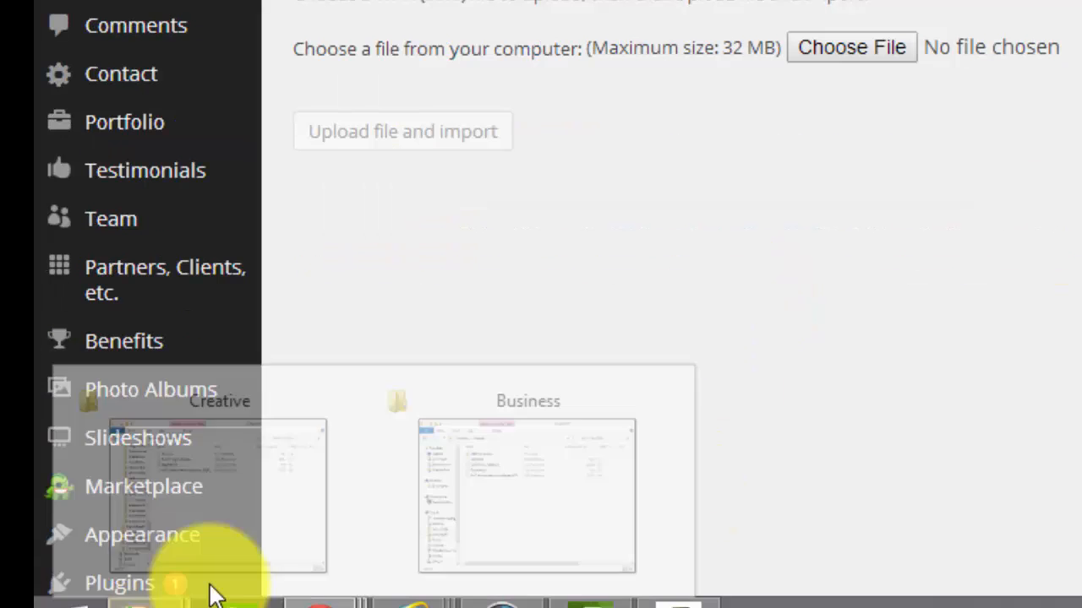
pyautogui.click(215, 594)
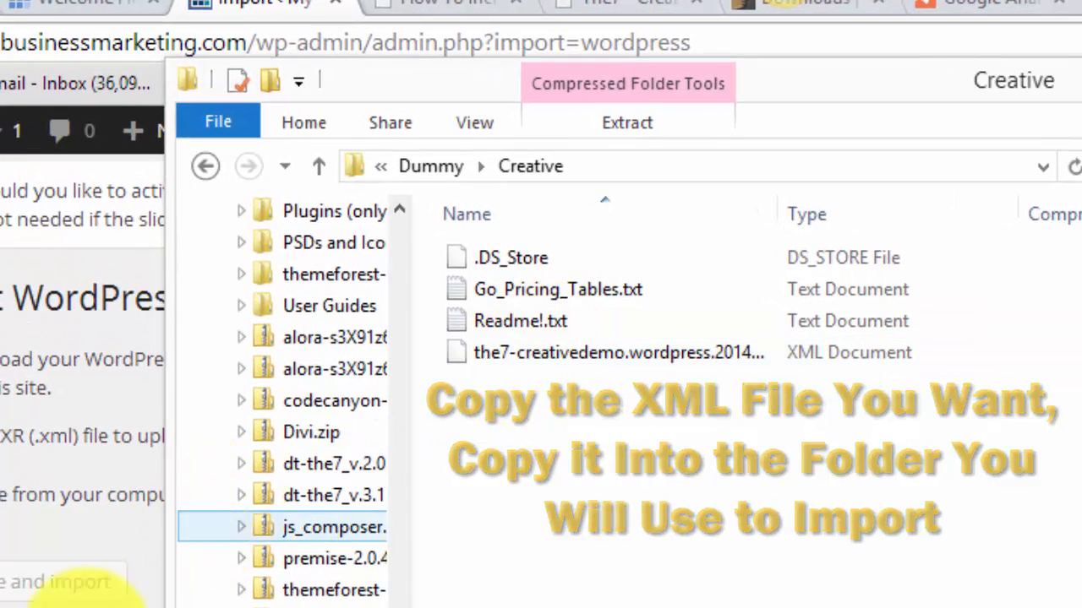
# - Choose the7-creativedemo.wordpress.2014-03-28.xml from Documents > Themes as the import file and upload it
pyautogui.click(126, 583)
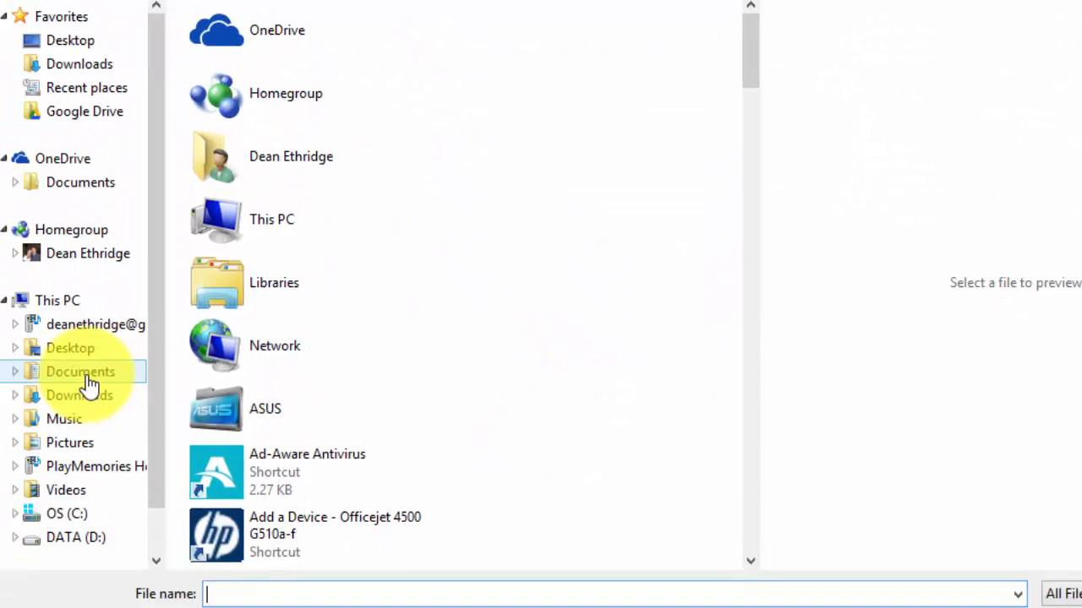
pyautogui.click(87, 373)
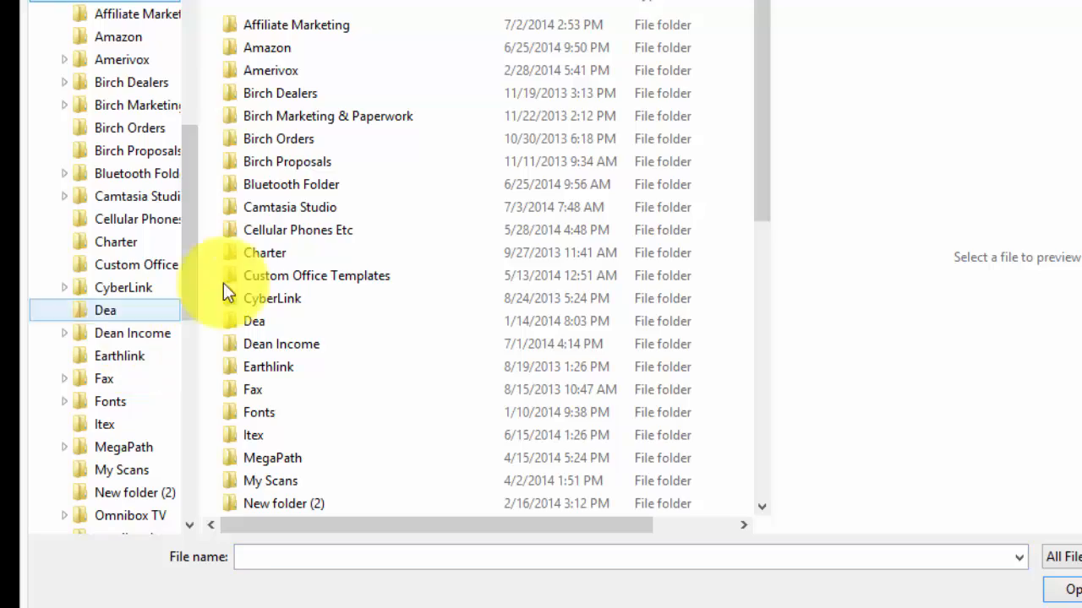
pyautogui.moveTo(761, 96); pyautogui.dragTo(741, 275)
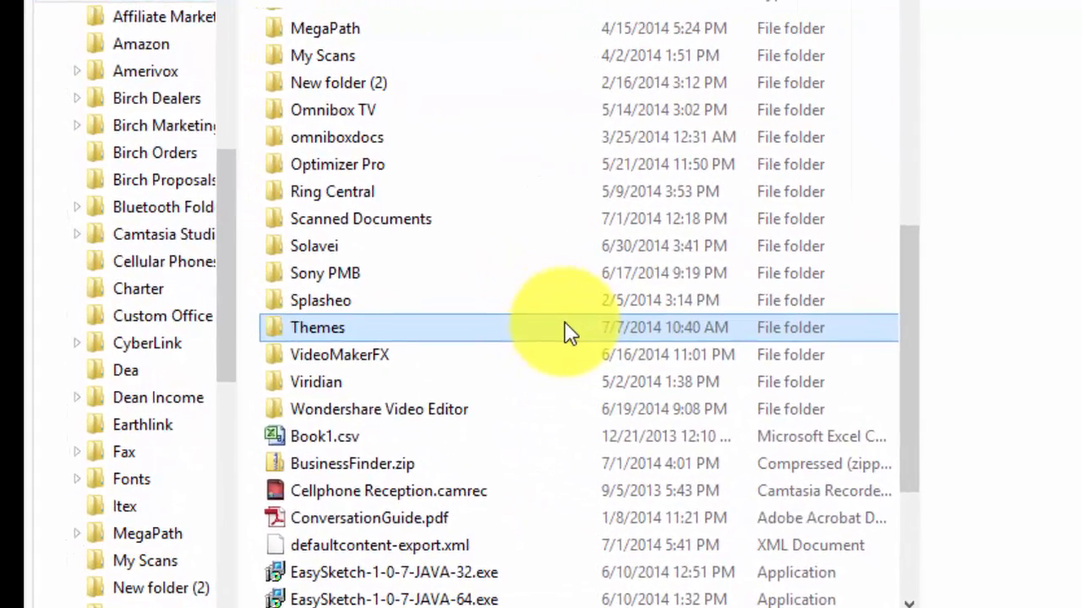
pyautogui.doubleClick(532, 284)
pyautogui.scroll(-1, 864, 356)
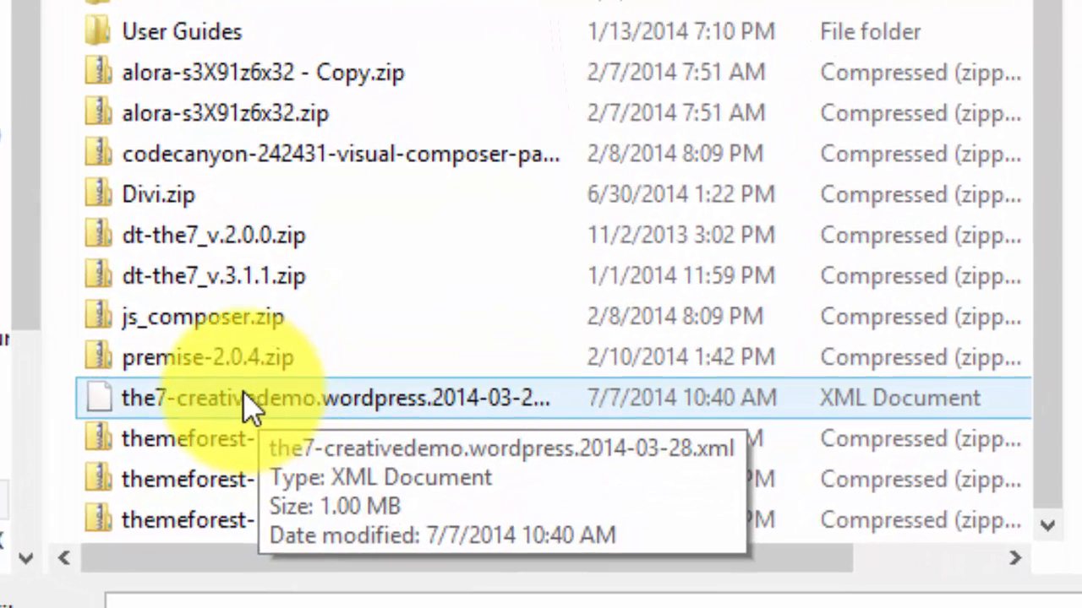
pyautogui.doubleClick(251, 409)
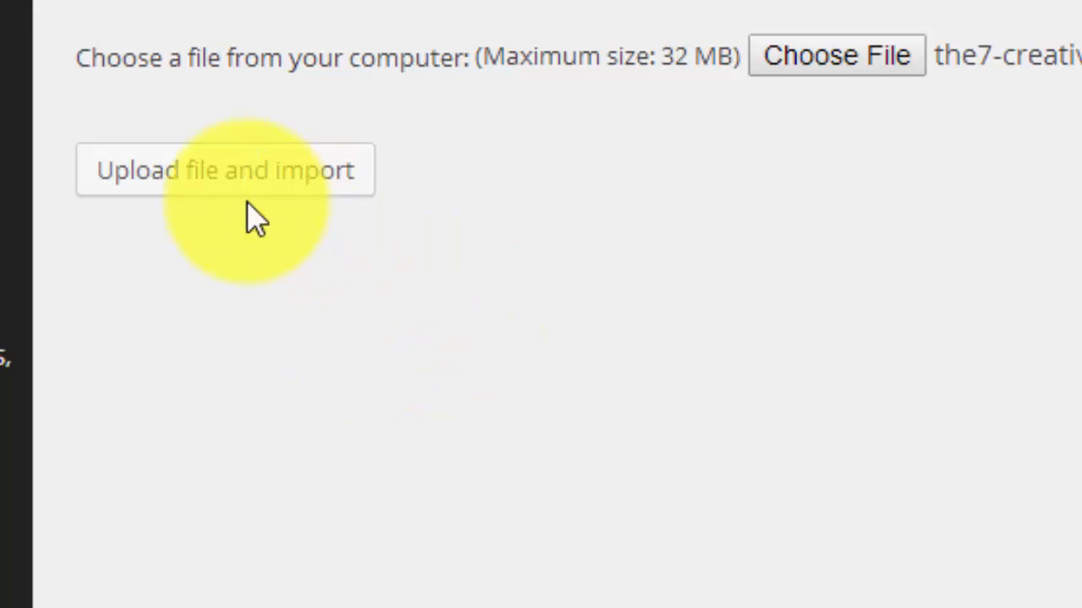
pyautogui.click(241, 338)
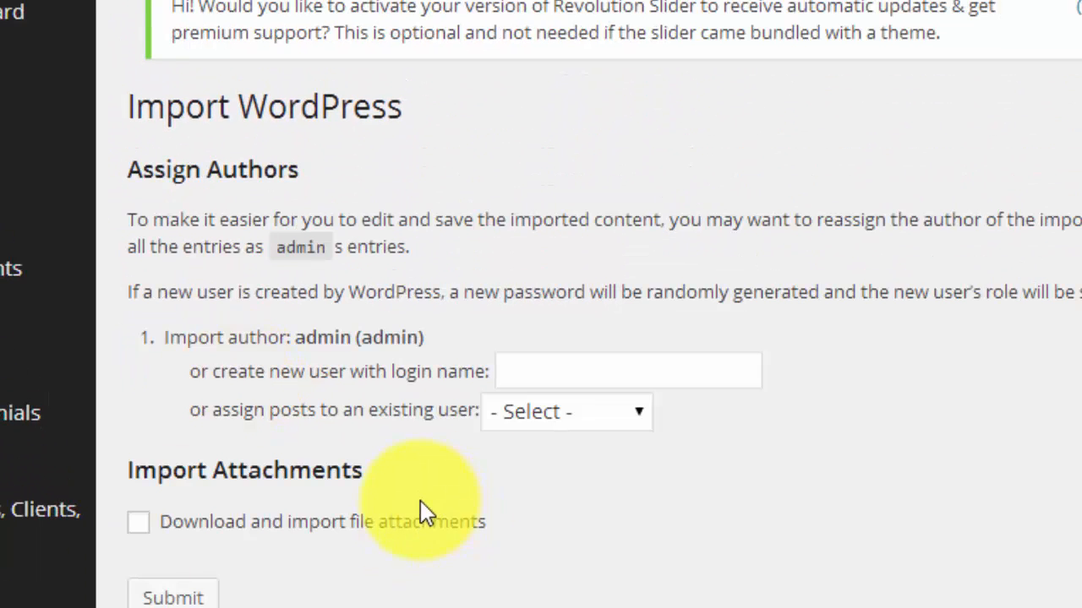
# - Submit the WordPress import and look at the site's current blog page while it runs
pyautogui.scroll(-2, 595, 436)
pyautogui.click(654, 229)
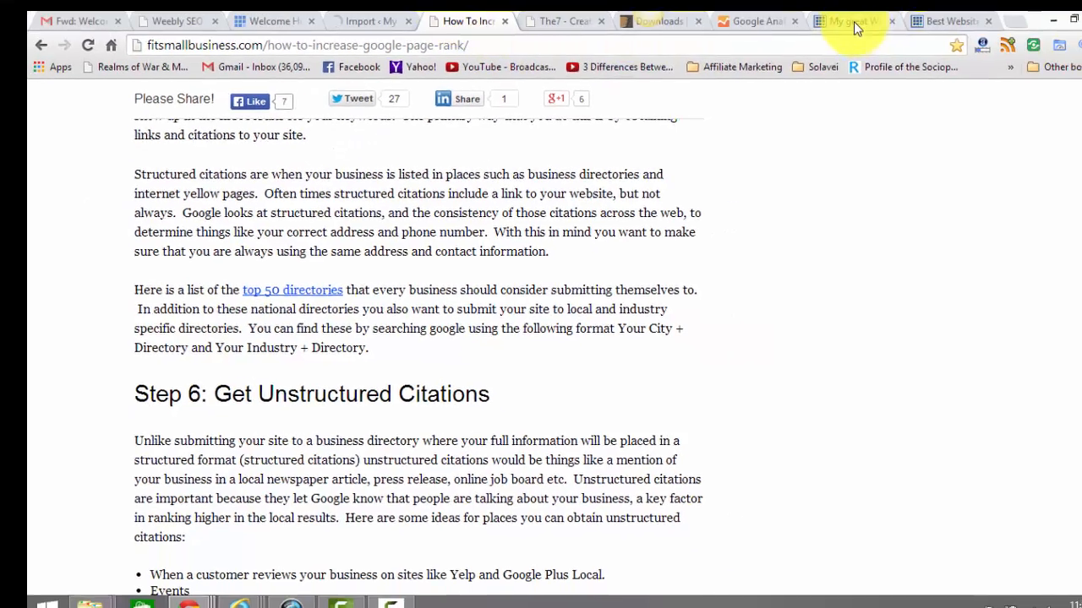
pyautogui.click(853, 21)
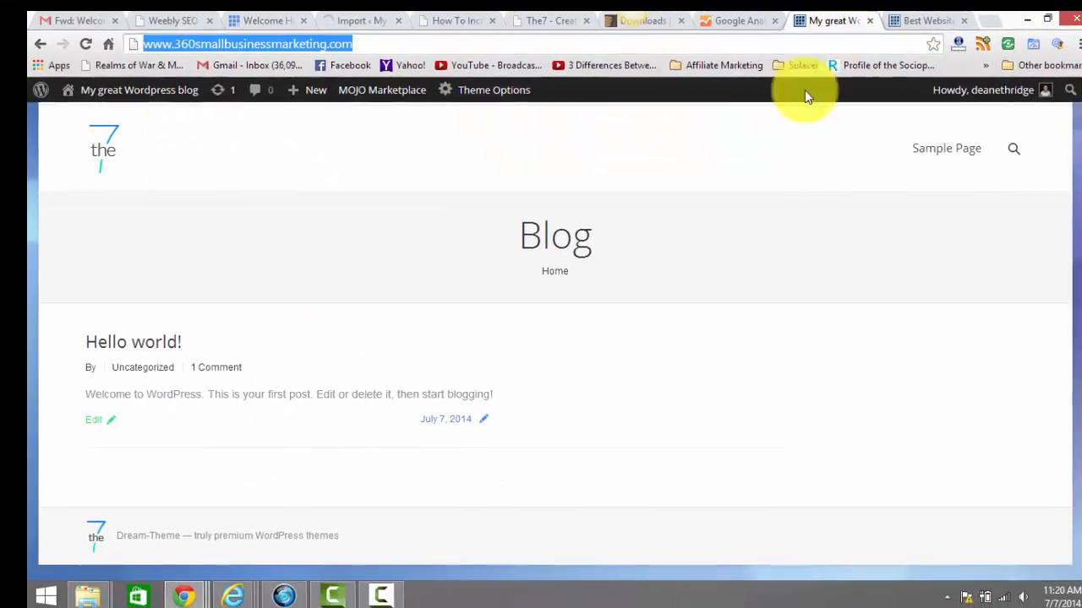
pyautogui.click(342, 23)
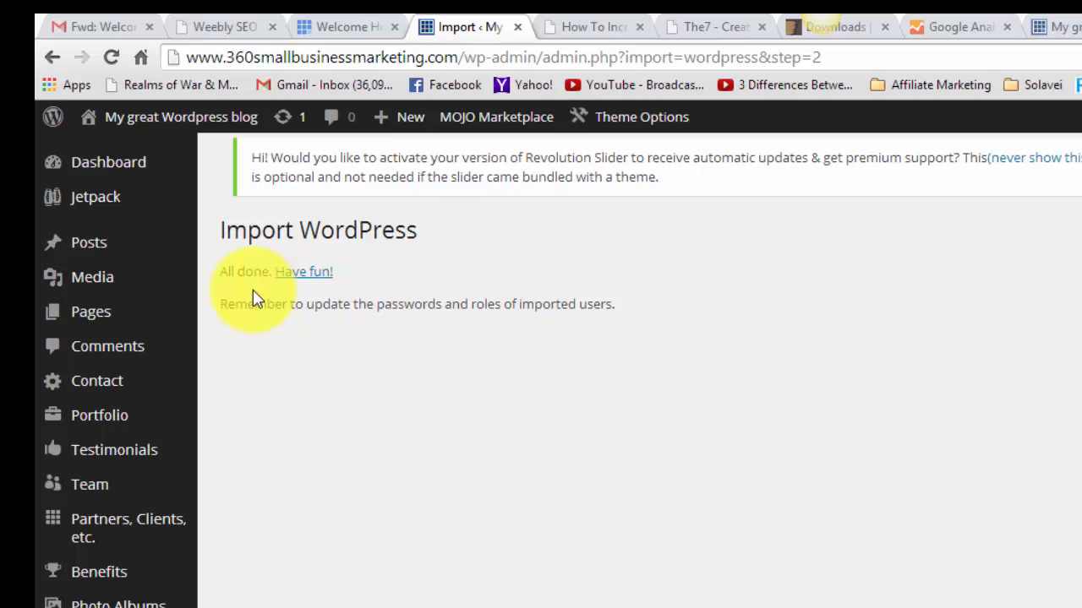
# - Open the list of all pages in the dashboard and look through the imported demo pages
pyautogui.moveTo(95, 326)
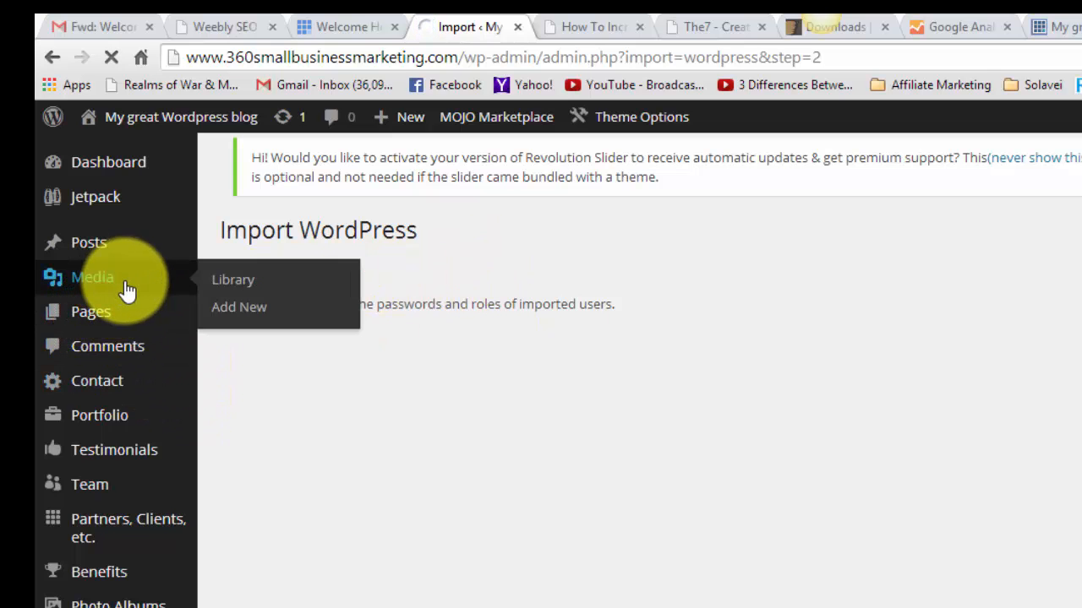
pyautogui.scroll(-2, 657, 379)
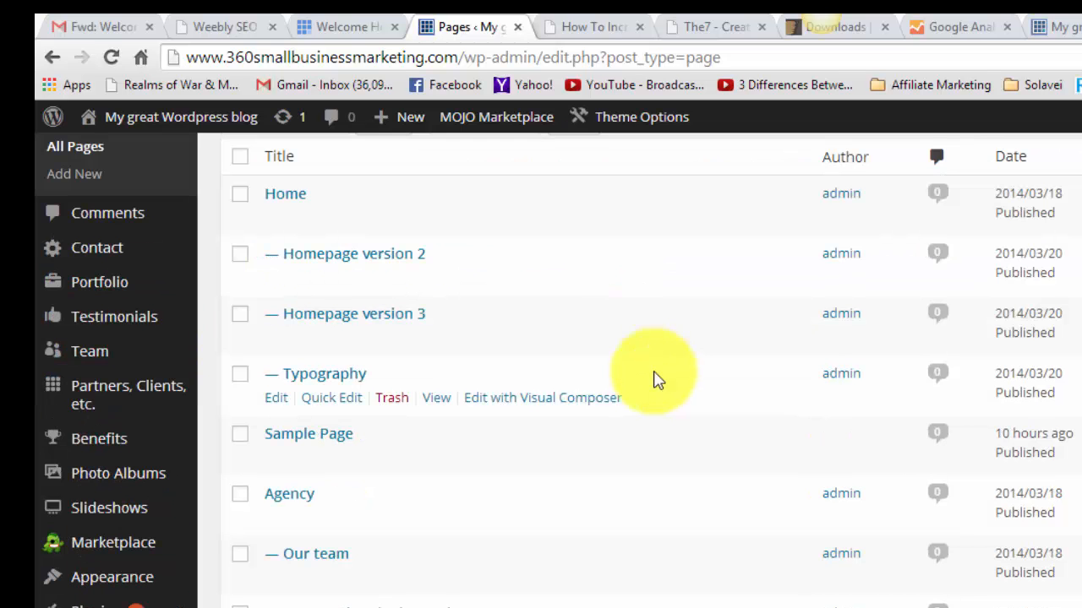
pyautogui.scroll(-4, 676, 389)
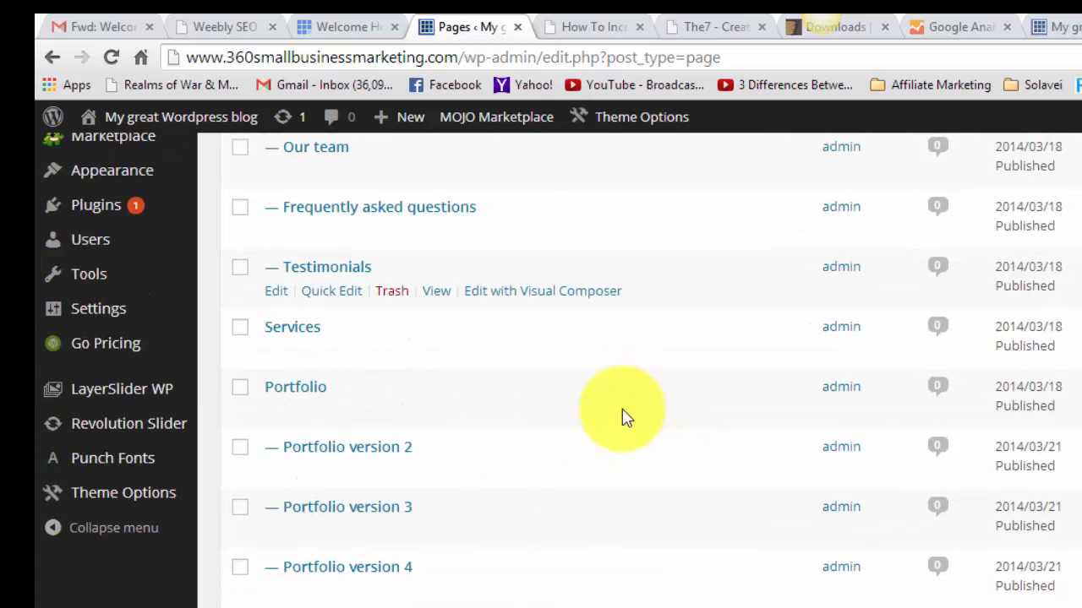
pyautogui.scroll(-2, 616, 417)
pyautogui.scroll(10, 507, 427)
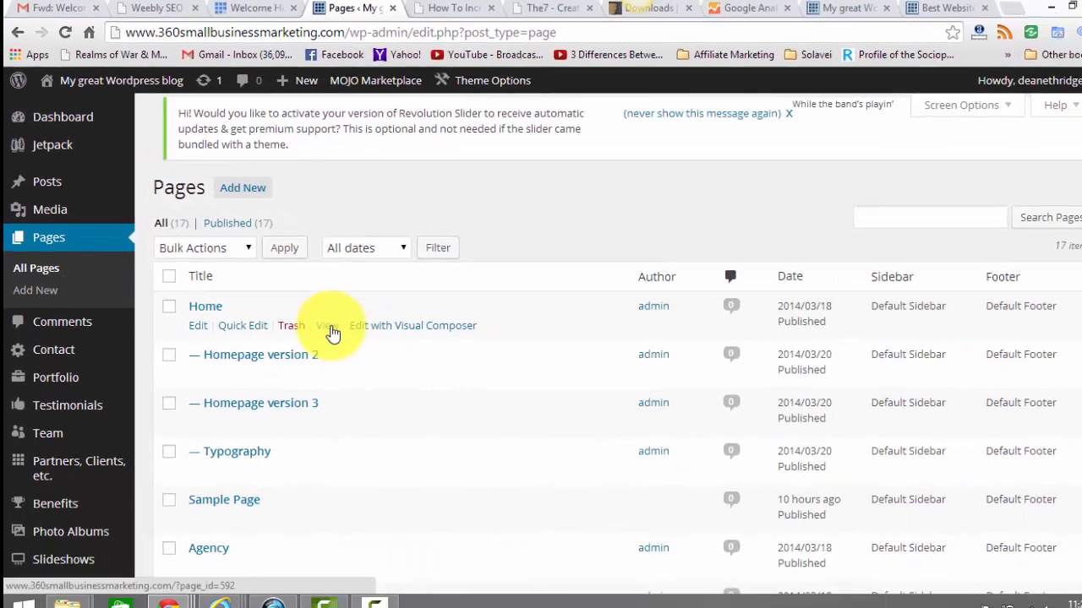
# - View the imported Home page and examine its content, advancing the portfolio image carousel through its projects
pyautogui.click(440, 421)
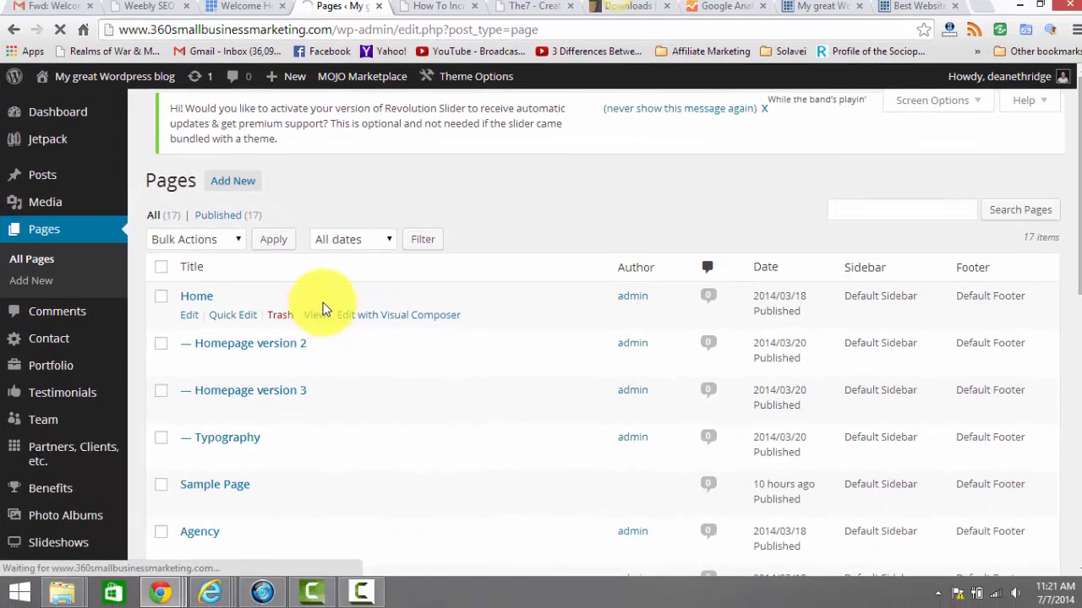
pyautogui.scroll(-6, 860, 211)
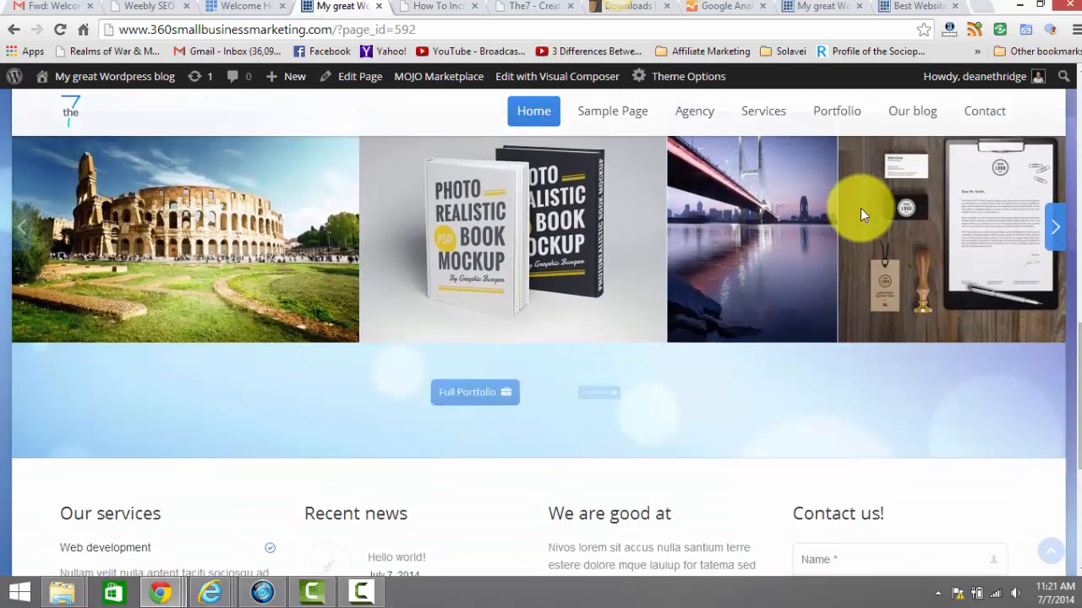
pyautogui.scroll(-1, 876, 230)
pyautogui.scroll(3, 1031, 248)
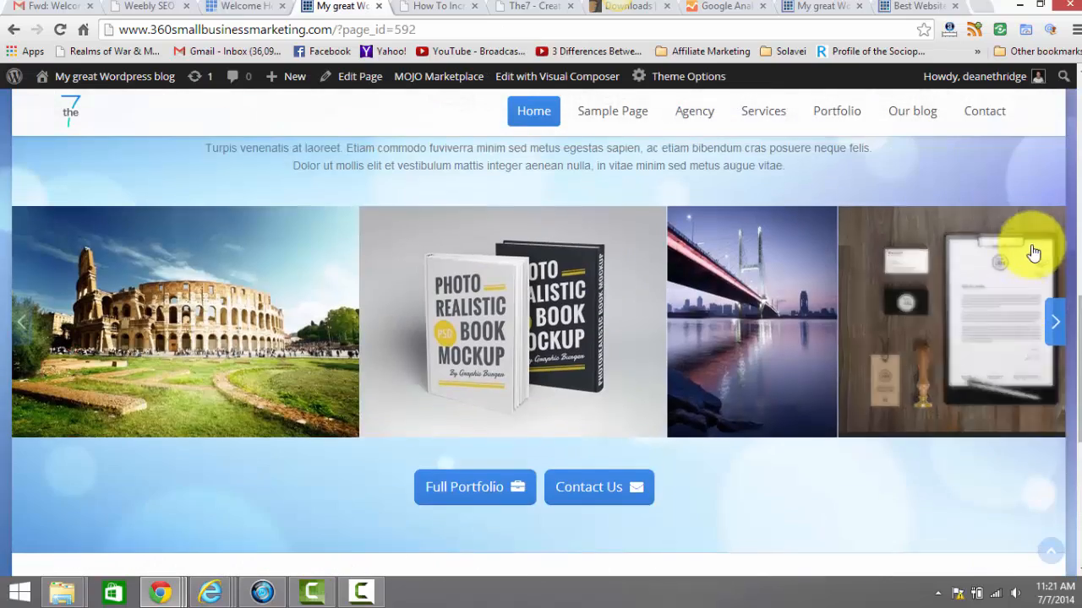
pyautogui.click(1058, 330)
pyautogui.click(1057, 330)
pyautogui.click(1057, 330)
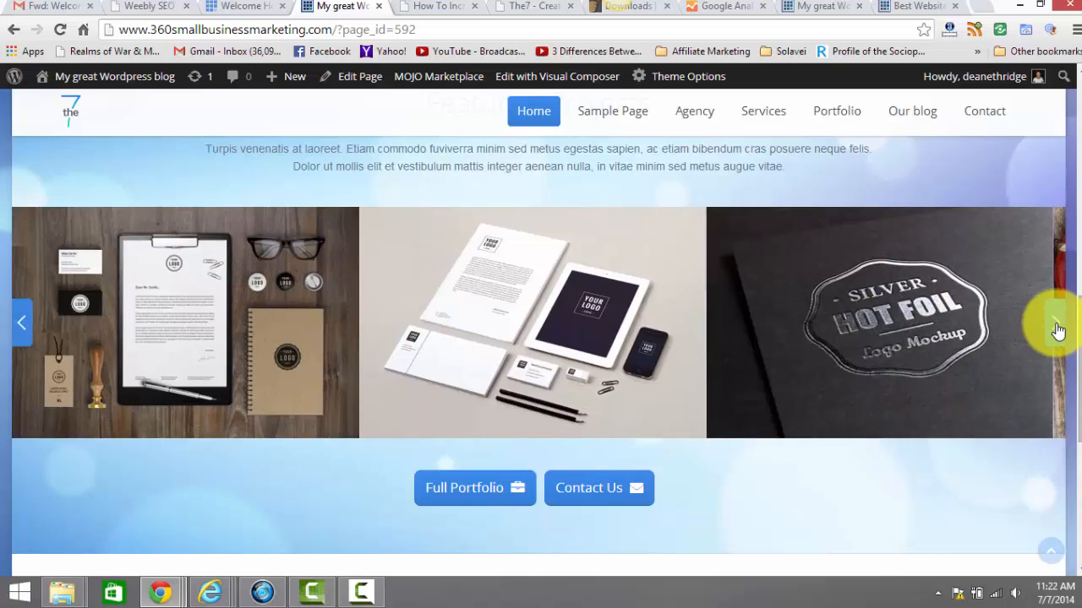
pyautogui.click(1057, 330)
pyautogui.click(1058, 330)
pyautogui.click(1056, 328)
pyautogui.click(1057, 325)
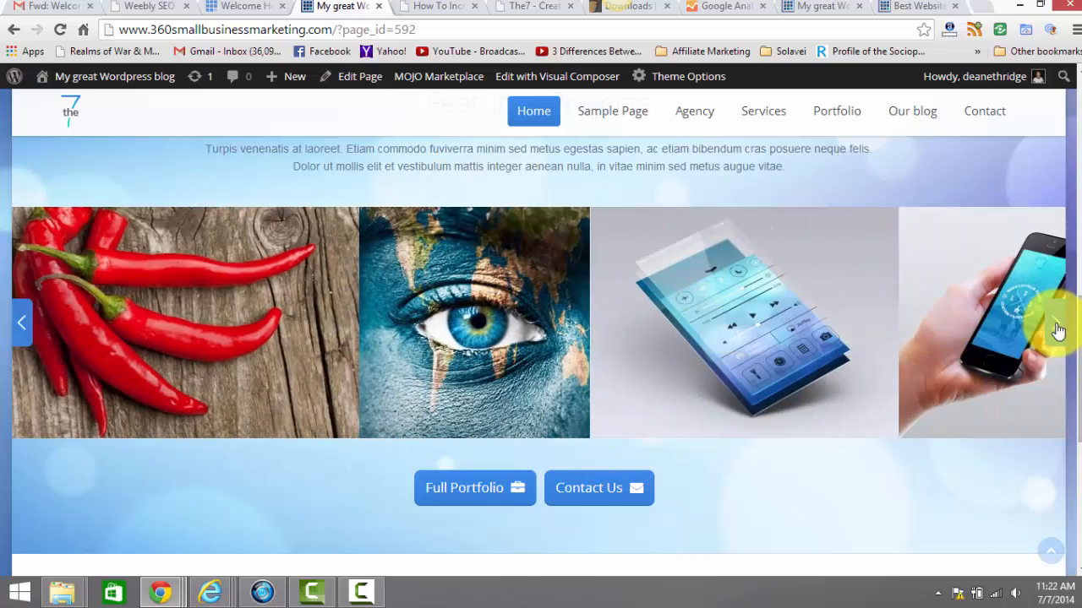
pyautogui.click(1055, 323)
pyautogui.scroll(-4, 714, 319)
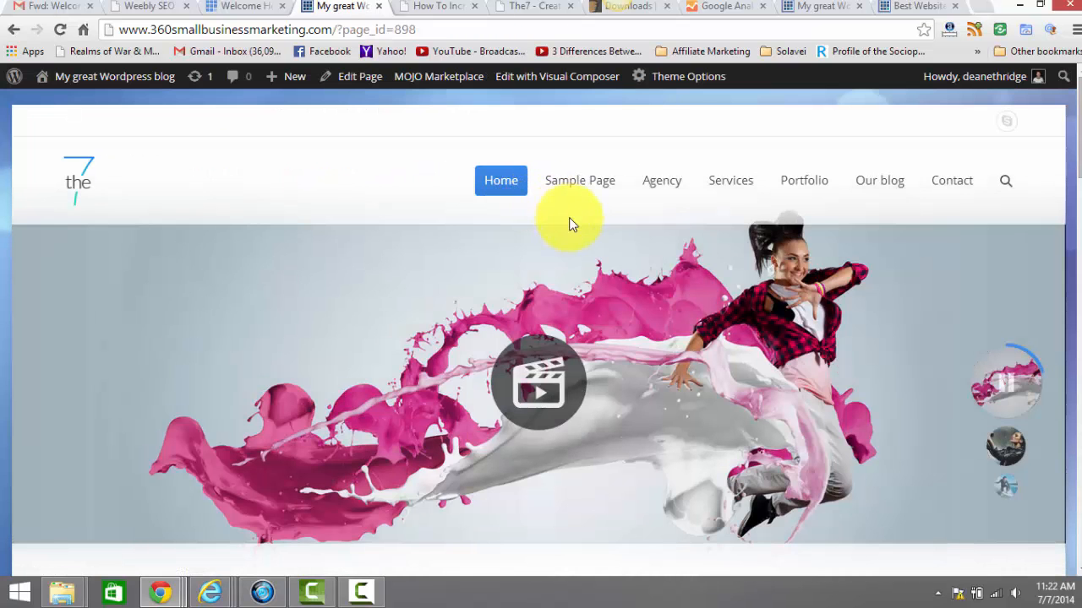
# - Examine the Homepage version 2 page from its slider through the services and portfolio sections
pyautogui.scroll(-10, 568, 224)
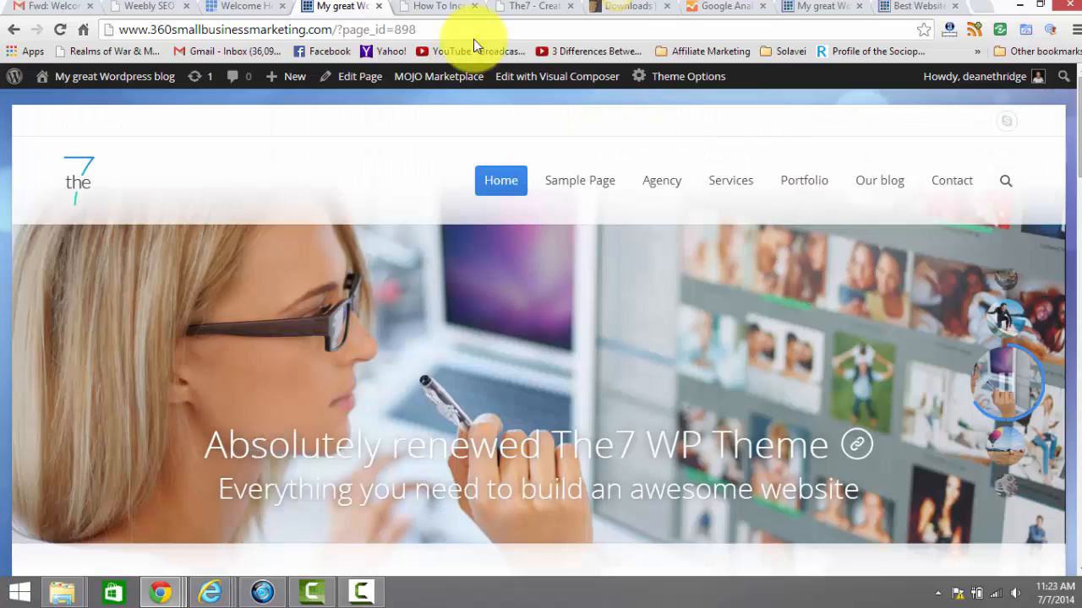
pyautogui.scroll(-3, 502, 252)
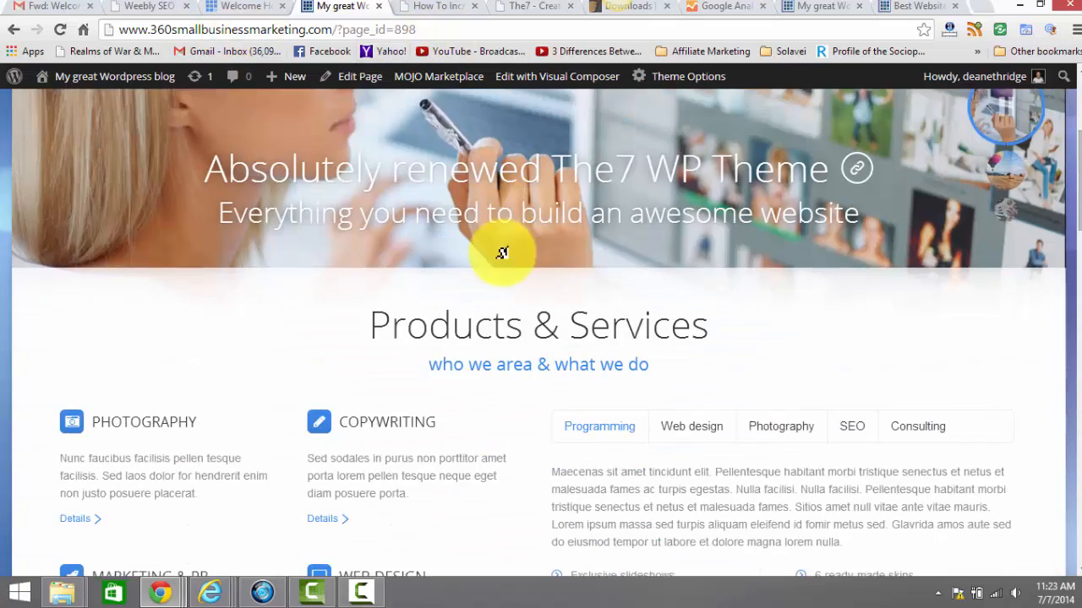
pyautogui.scroll(-9, 507, 258)
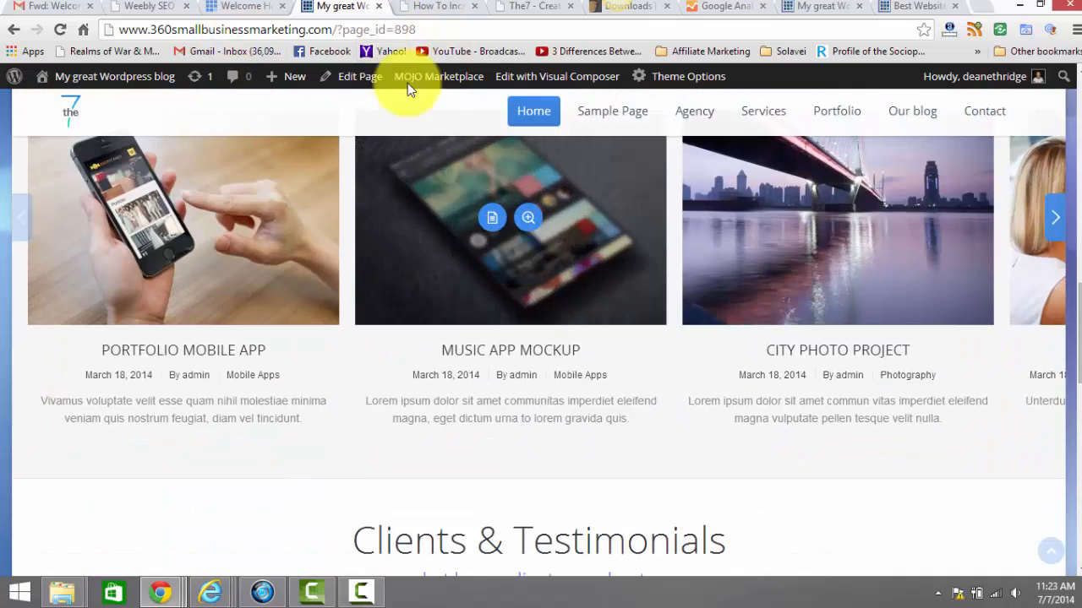
# - Return to the pages list, view Homepage version 3, and examine its slider, services and portfolio sections
pyautogui.click(13, 34)
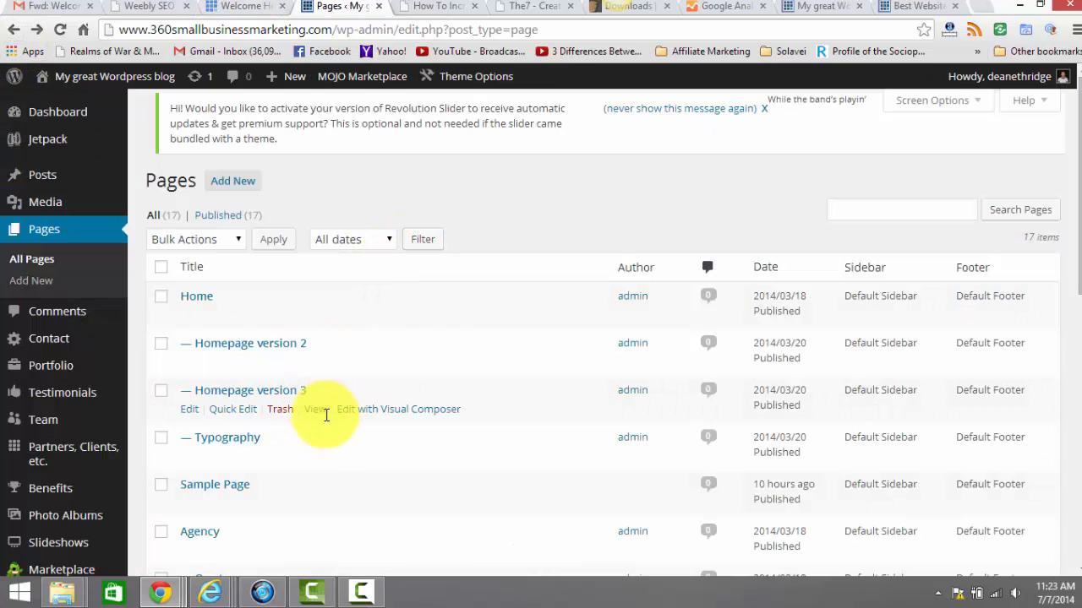
pyautogui.click(316, 410)
pyautogui.scroll(-5, 959, 226)
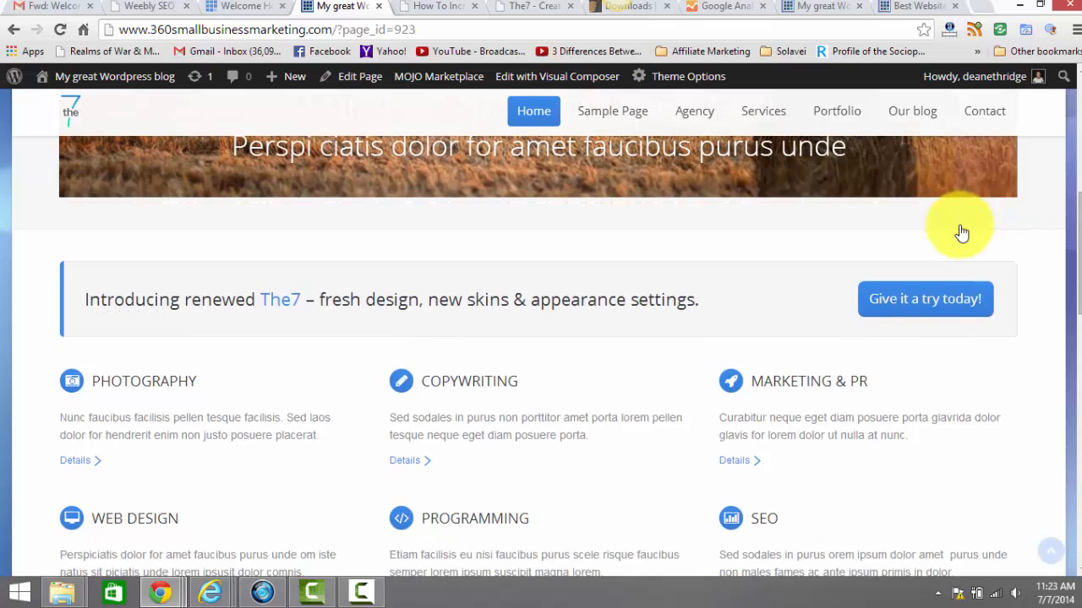
pyautogui.scroll(5, 958, 226)
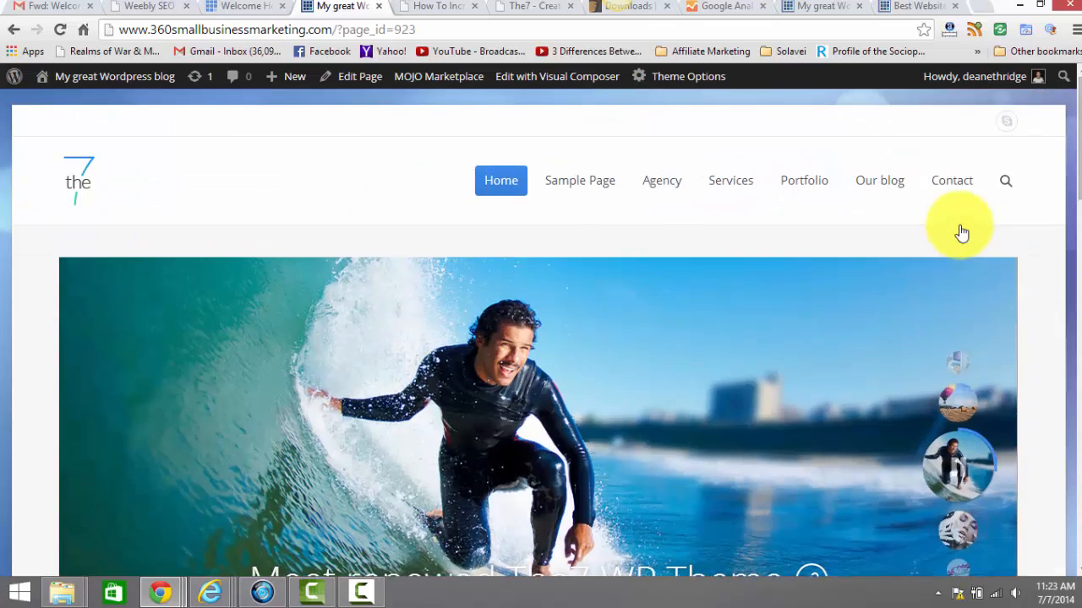
pyautogui.scroll(-10, 960, 230)
pyautogui.scroll(-3, 961, 225)
pyautogui.scroll(-5, 961, 225)
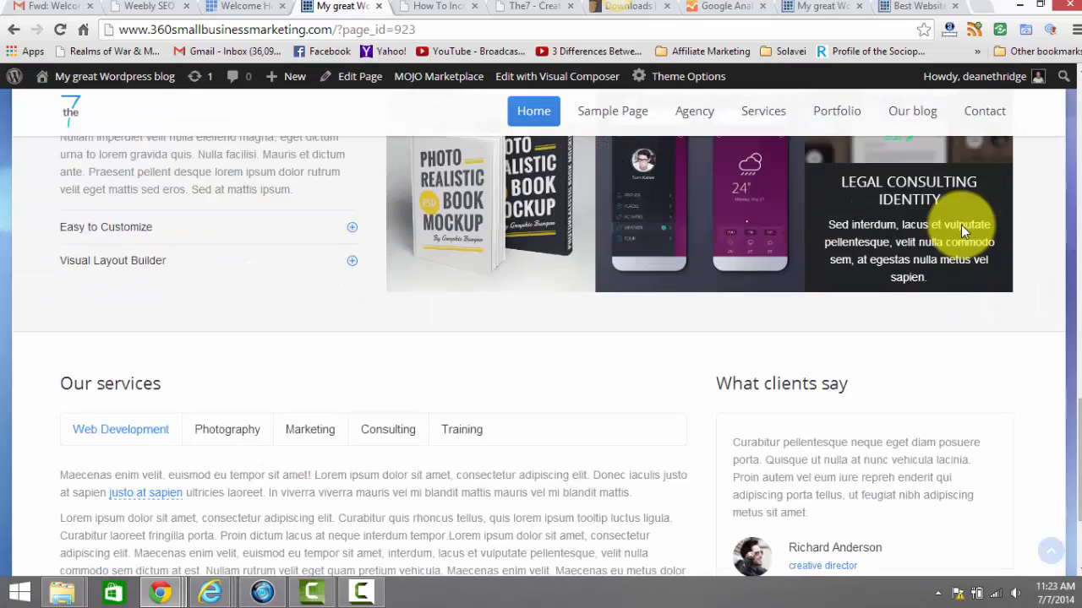
pyautogui.scroll(-1, 961, 224)
pyautogui.scroll(15, 961, 225)
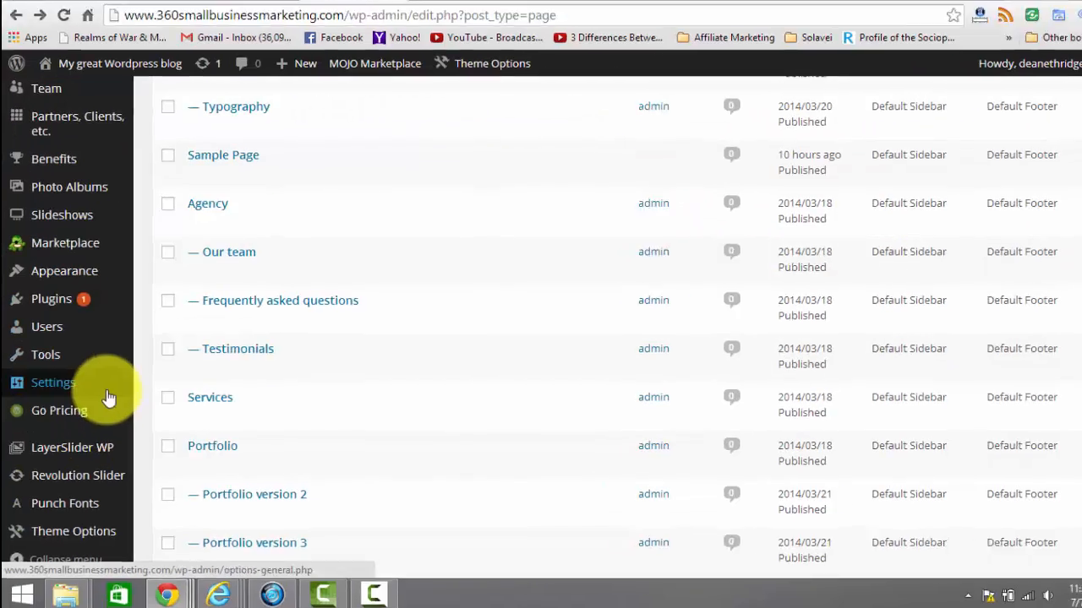
# - In the Reading settings, make the front page display a static page and select Homepage version 2 for it
pyautogui.moveTo(104, 390)
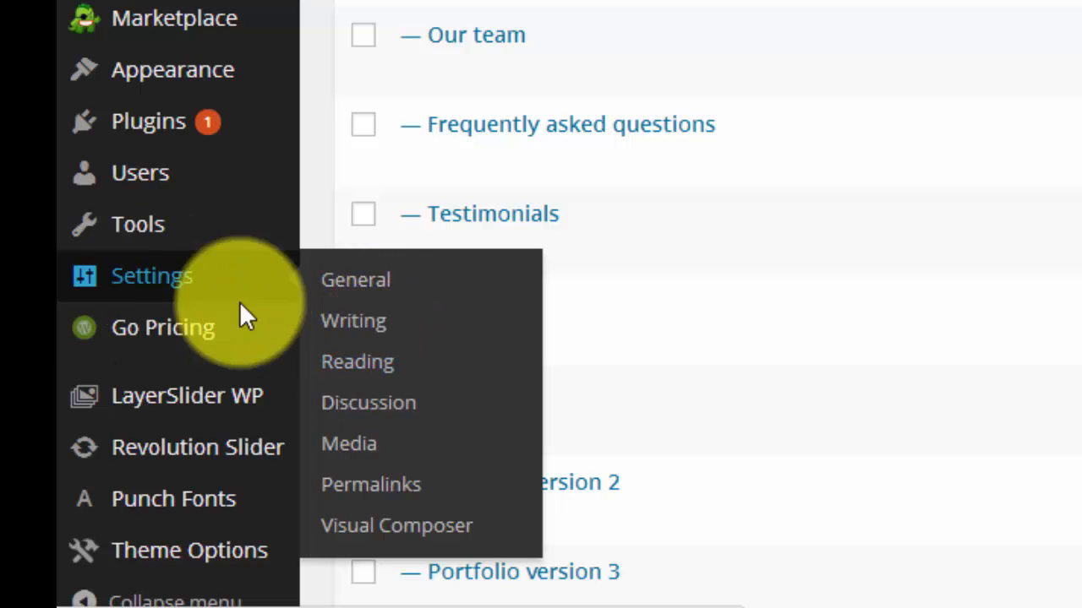
pyautogui.click(368, 371)
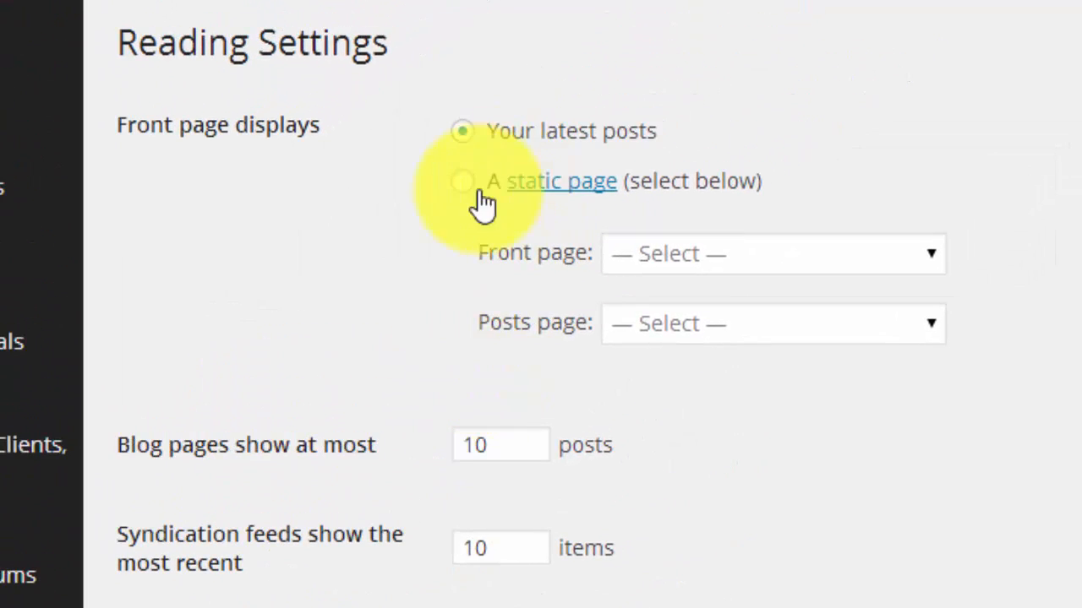
pyautogui.click(463, 182)
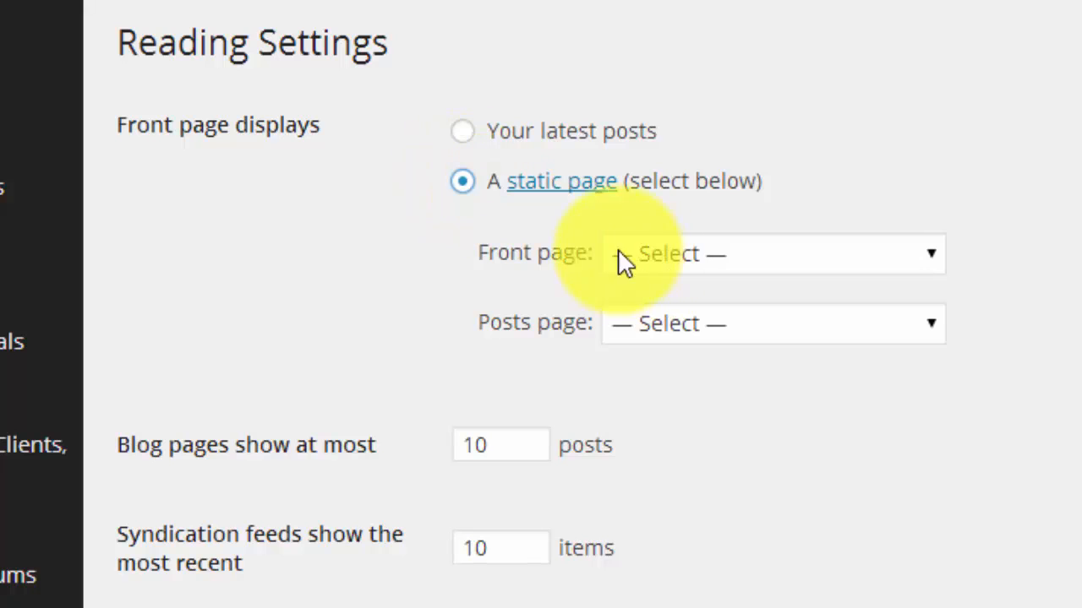
pyautogui.click(930, 255)
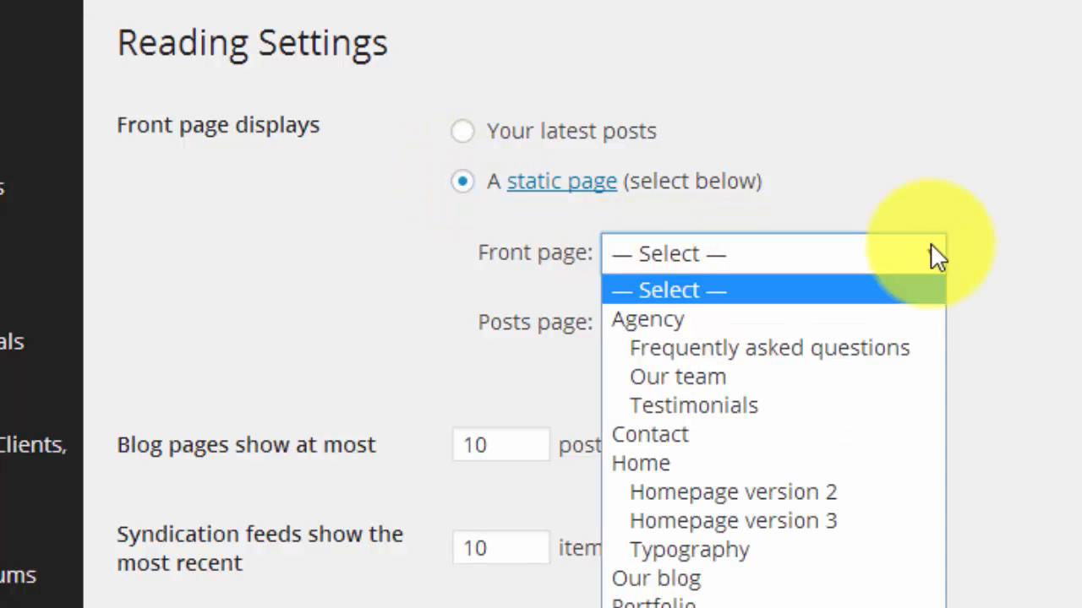
pyautogui.click(816, 497)
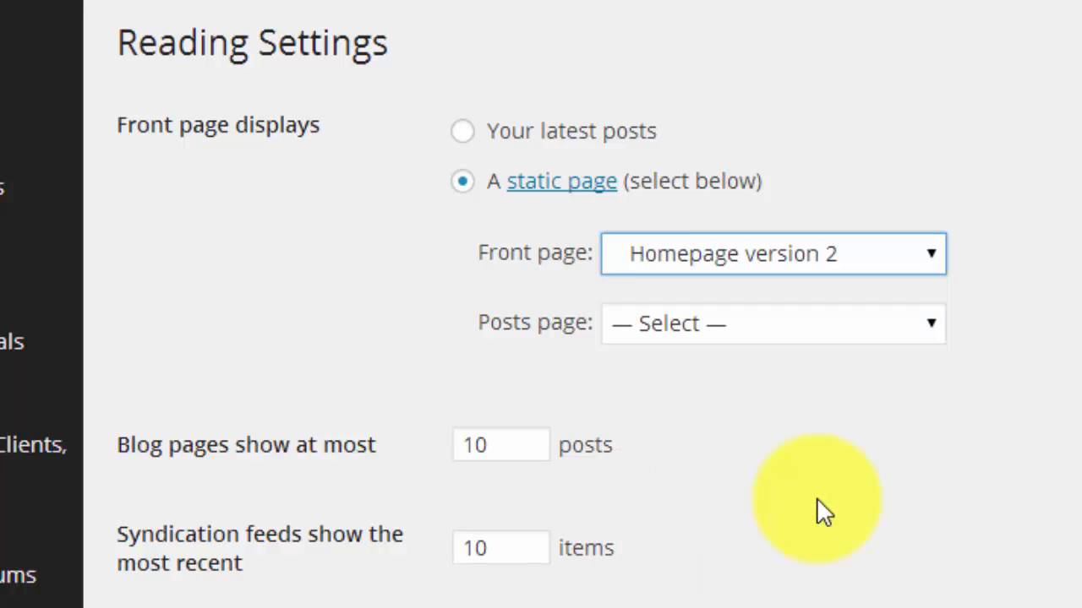
# - Set the posts page to Our blog and save the Reading settings
pyautogui.click(921, 336)
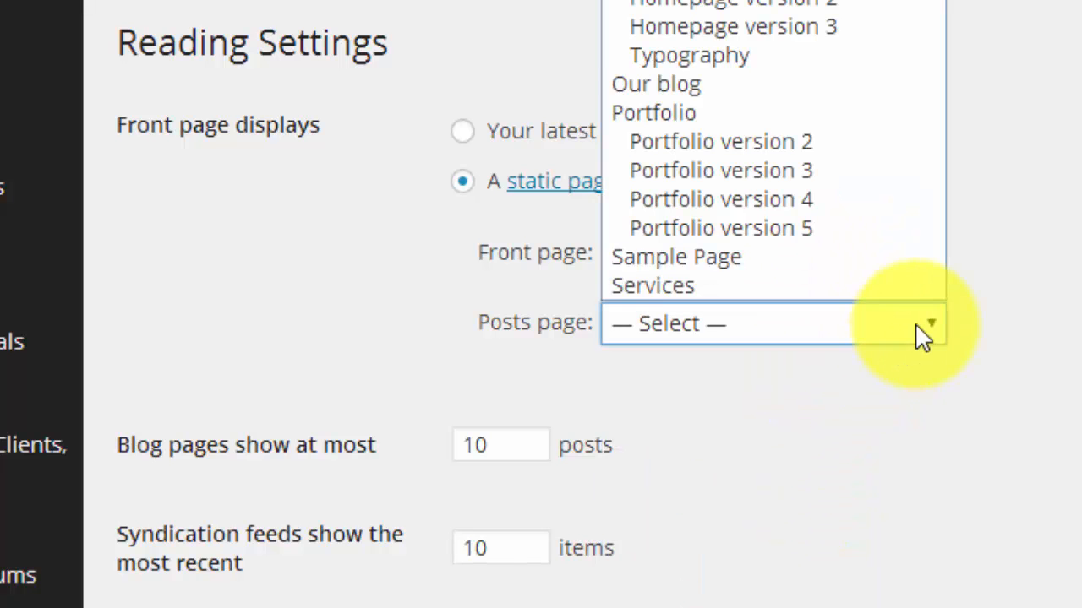
pyautogui.click(754, 83)
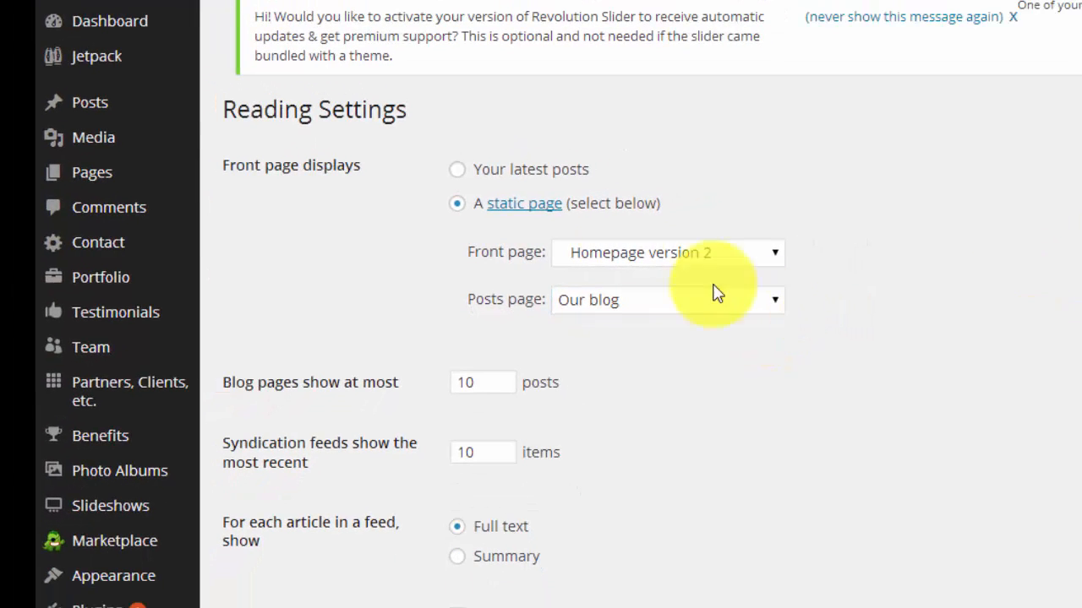
pyautogui.scroll(-3, 456, 380)
pyautogui.click(248, 512)
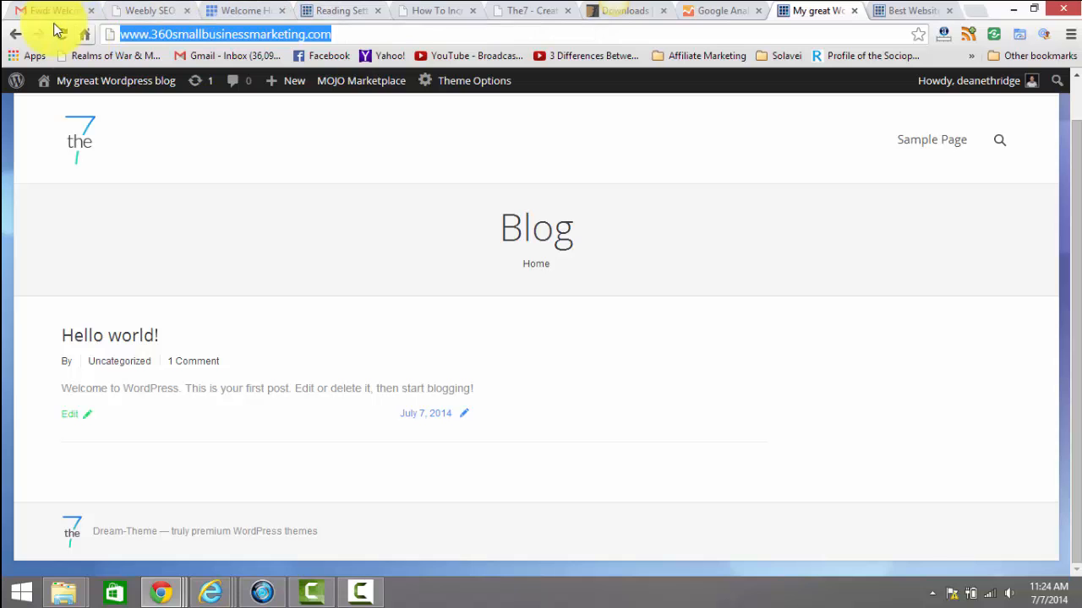
# - Reload the live site and examine the new front page from the slider through services, featured projects, testimonials and blog sections
pyautogui.click(58, 34)
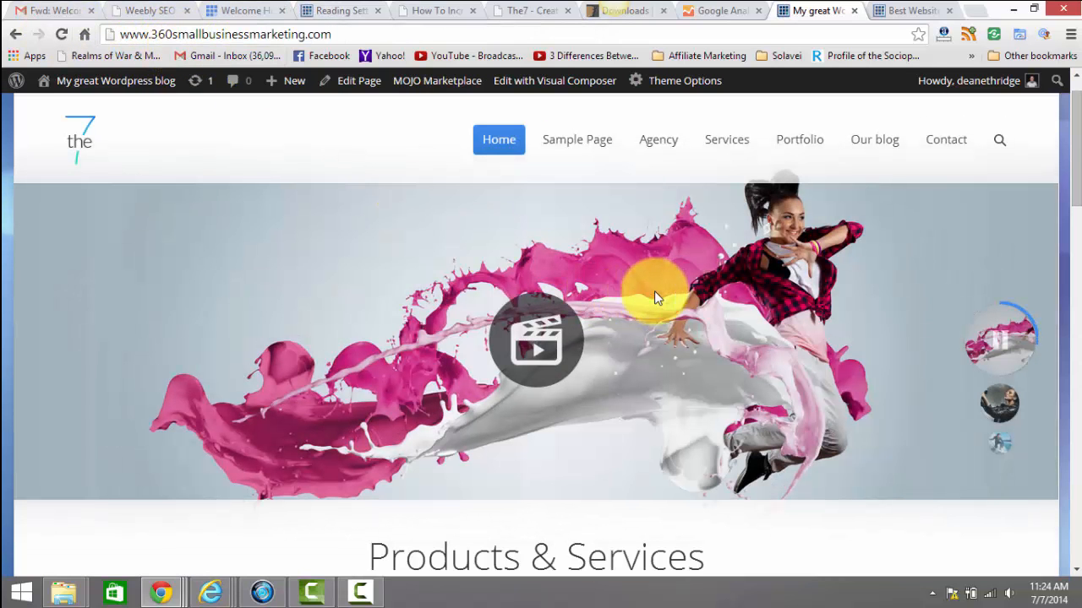
pyautogui.scroll(-5, 808, 270)
pyautogui.scroll(-1, 816, 270)
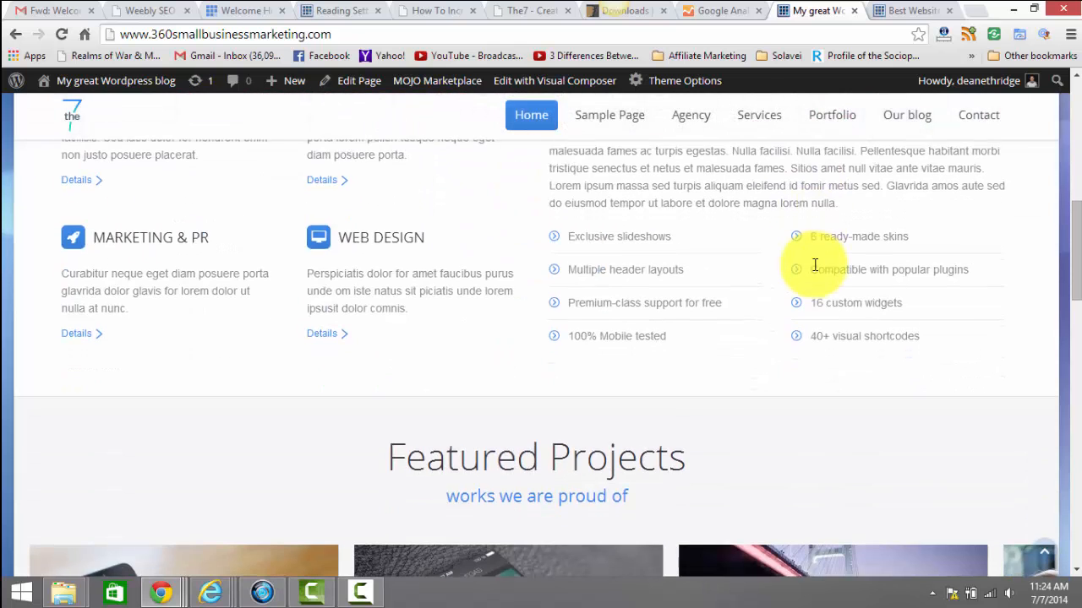
pyautogui.scroll(-4, 814, 265)
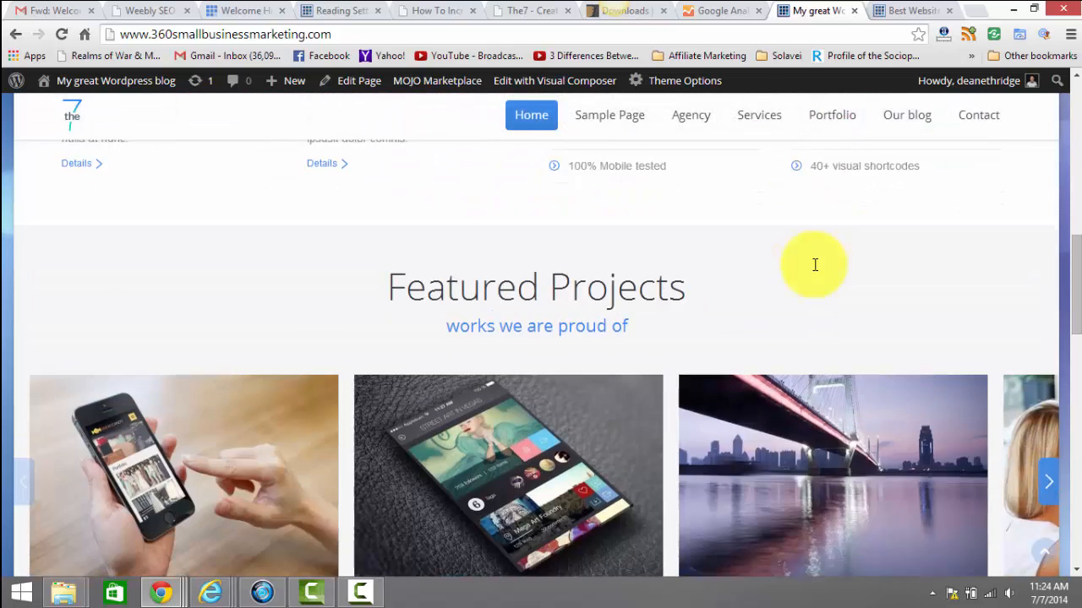
pyautogui.scroll(-2, 815, 270)
pyautogui.scroll(-3, 808, 272)
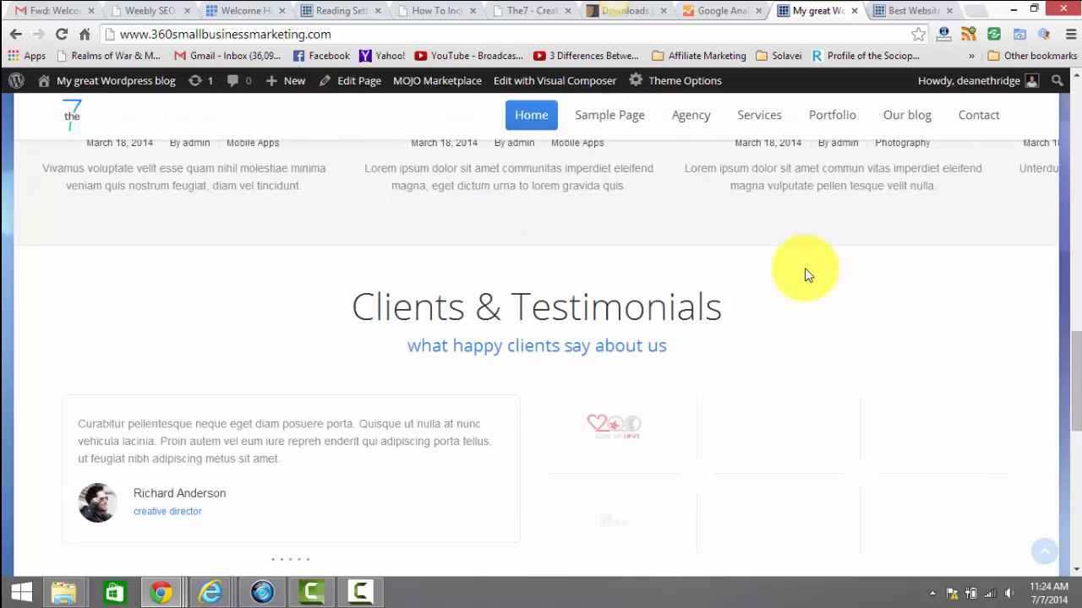
pyautogui.scroll(-2, 807, 278)
pyautogui.scroll(-3, 807, 278)
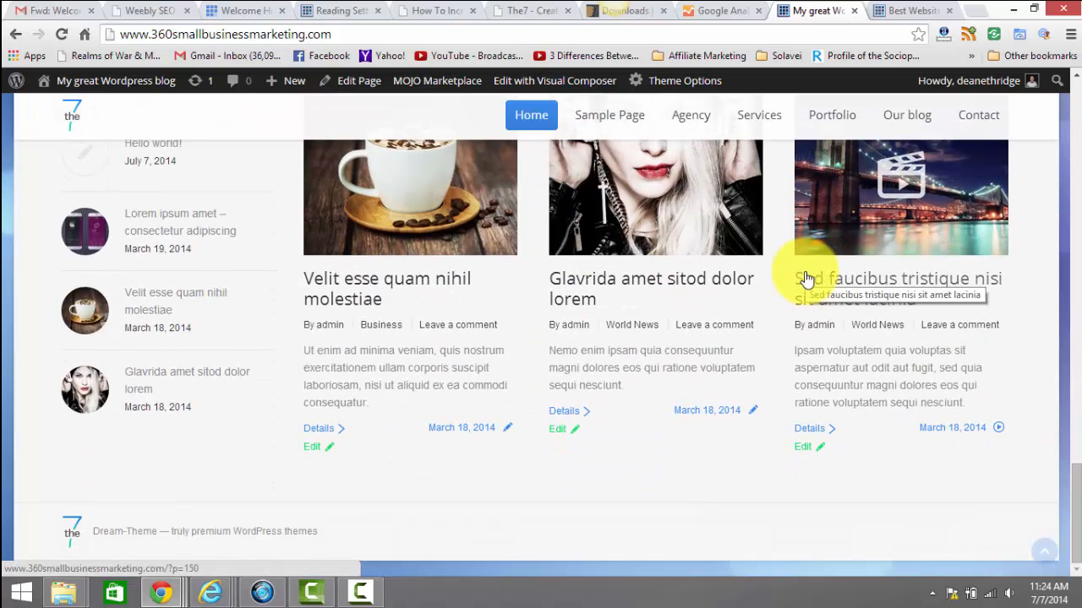
pyautogui.scroll(2, 809, 282)
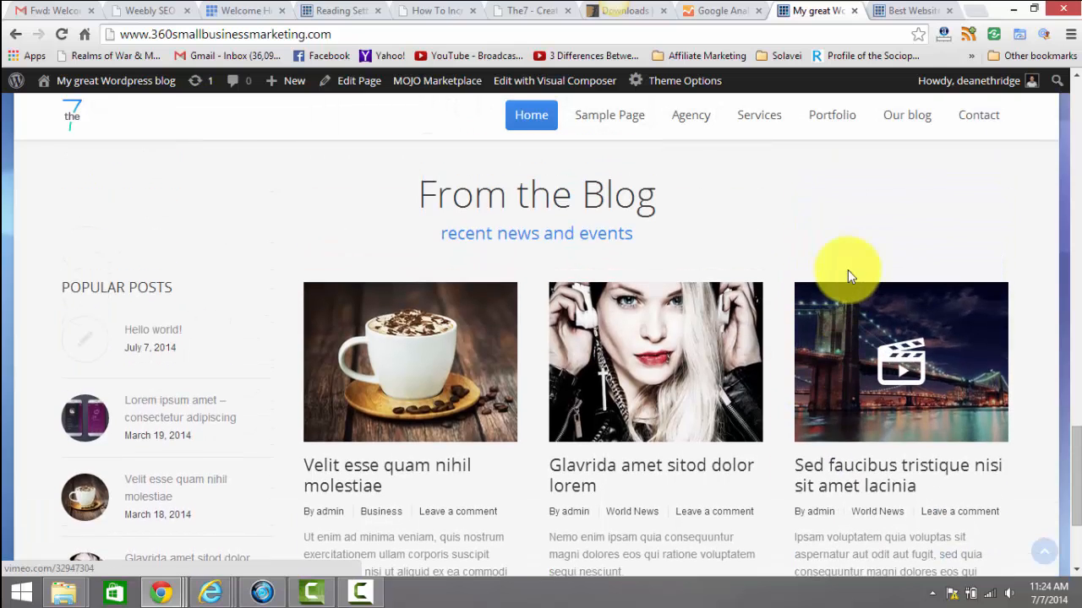
pyautogui.scroll(6, 845, 254)
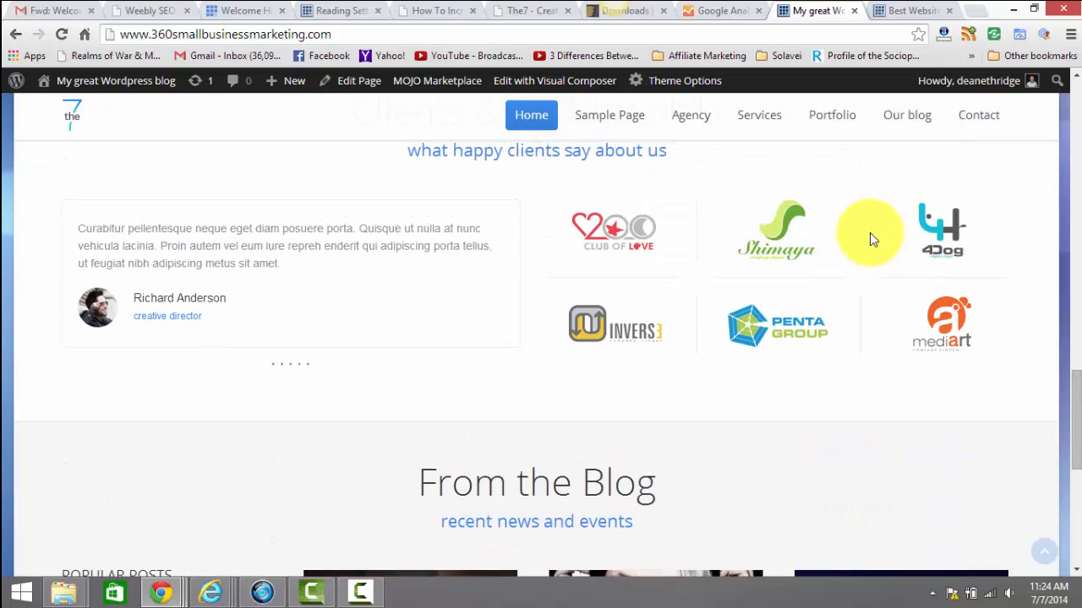
pyautogui.scroll(10, 868, 229)
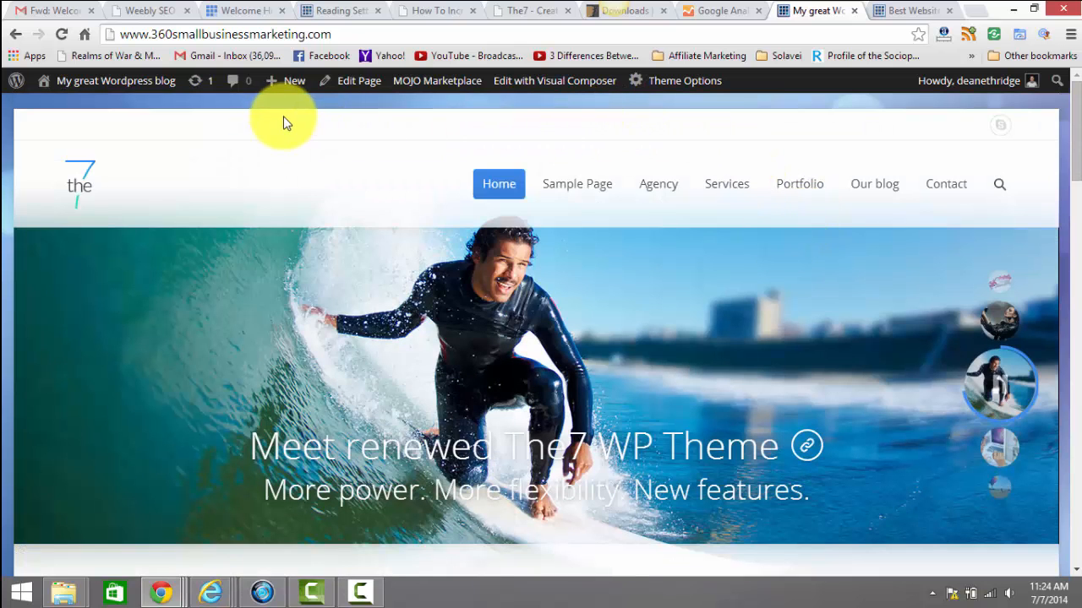
# - Upload the 360 Small Business Marketing logo, the file starting "small-business-marketing-consultant-wealthy-affiliate-member-web-", as new media
pyautogui.click(335, 10)
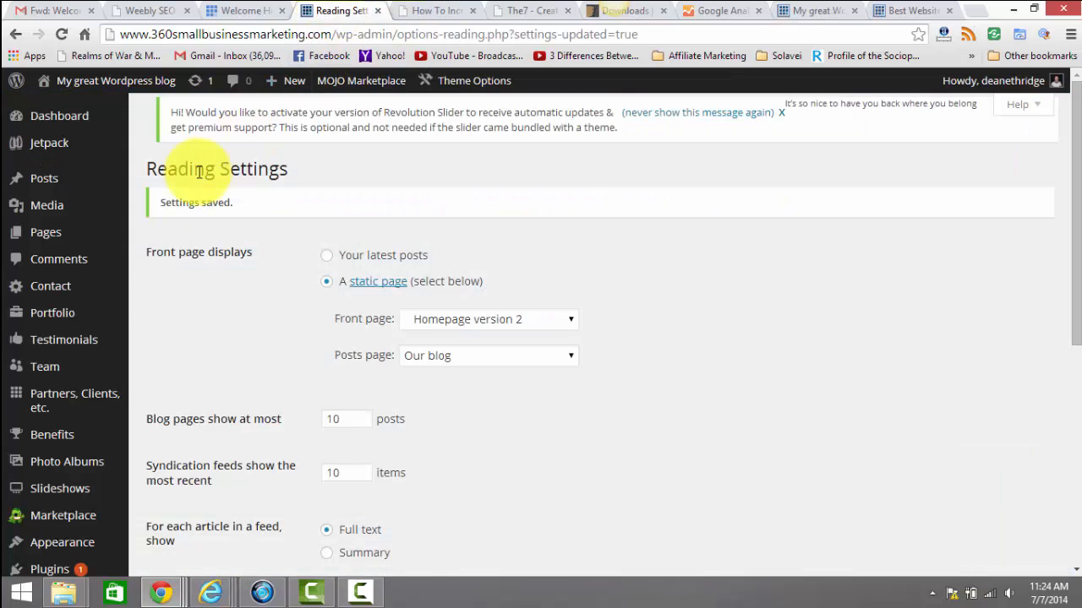
pyautogui.scroll(-3, 87, 369)
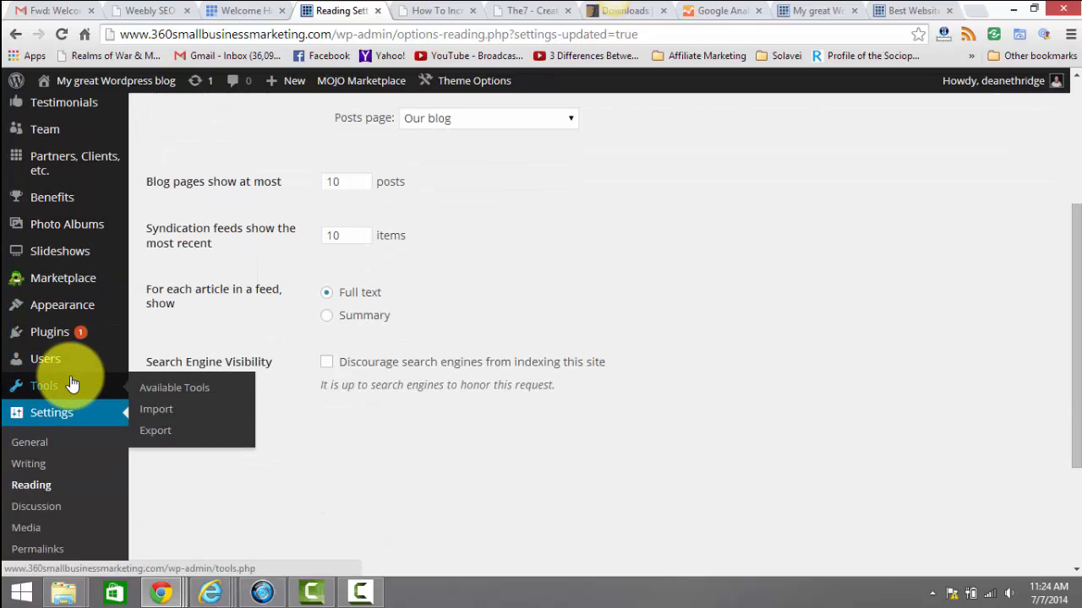
pyautogui.scroll(5, 72, 384)
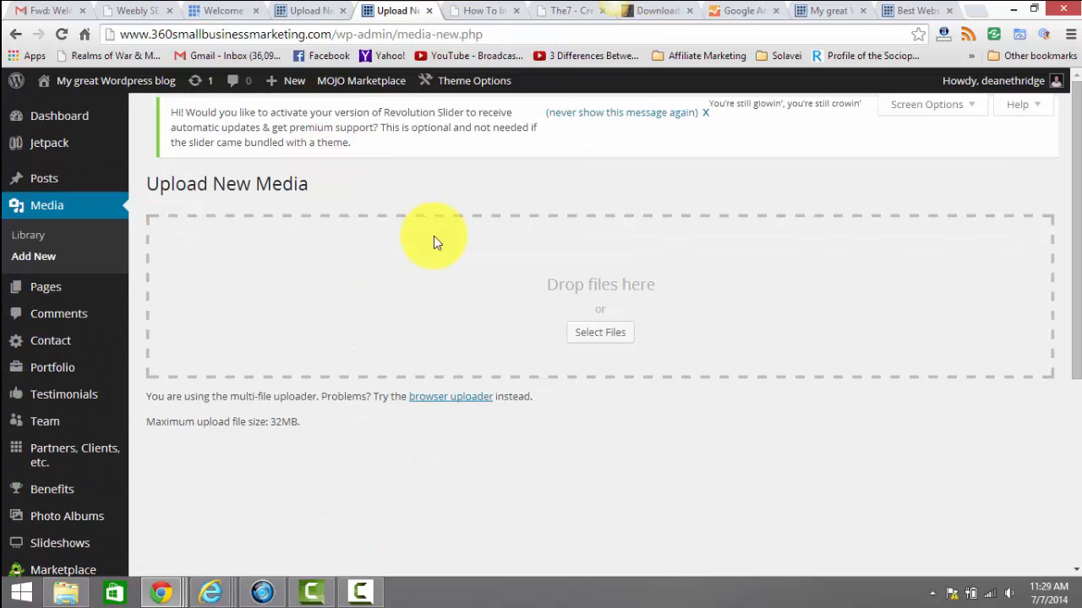
pyautogui.click(595, 331)
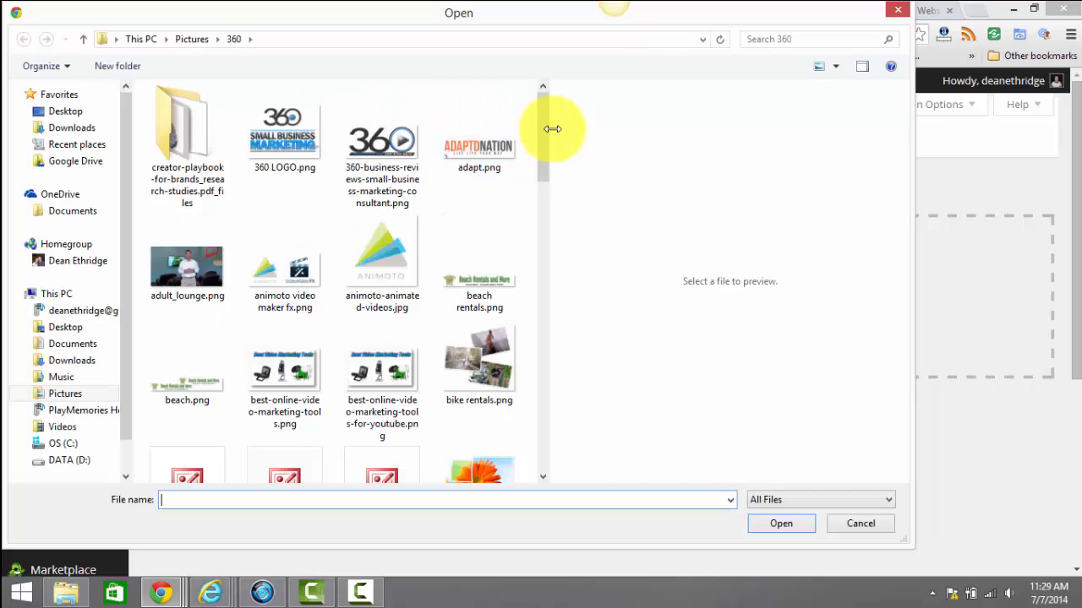
pyautogui.moveTo(545, 135); pyautogui.dragTo(545, 352)
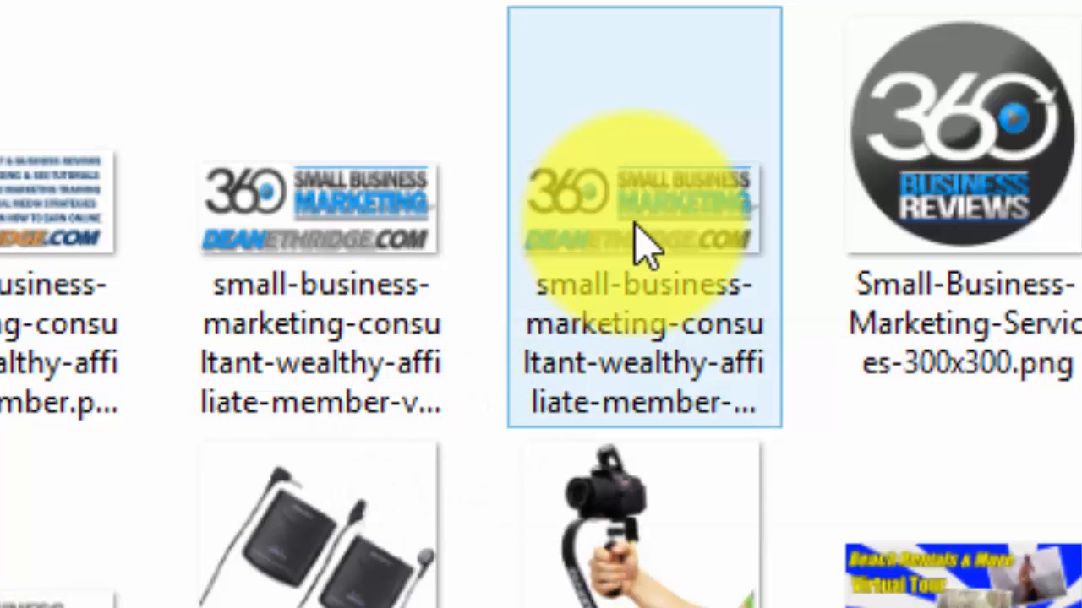
pyautogui.moveTo(640, 244)
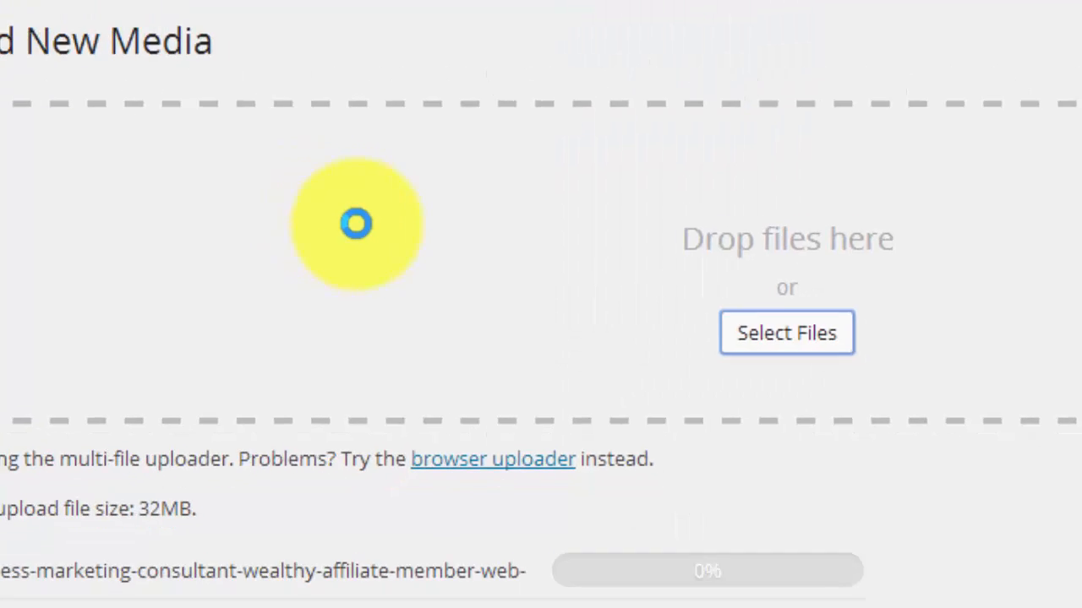
# - Edit the uploaded logo: crop off the web address line with a 475 × 122 selection and scale the image to 353 × 90
pyautogui.scroll(-1, 740, 255)
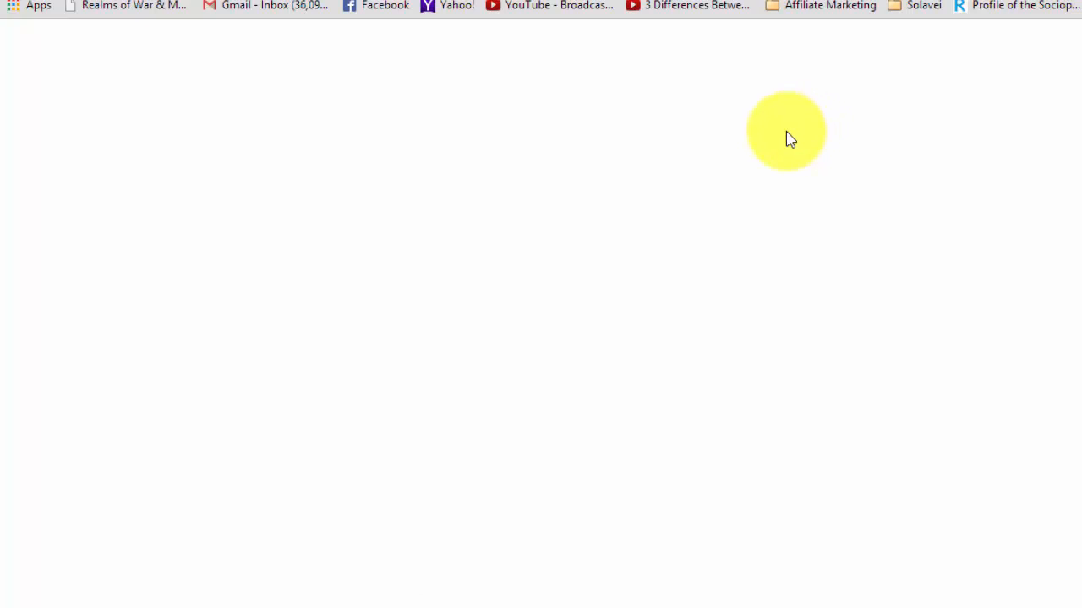
pyautogui.scroll(-1, 639, 160)
pyautogui.scroll(1, 355, 178)
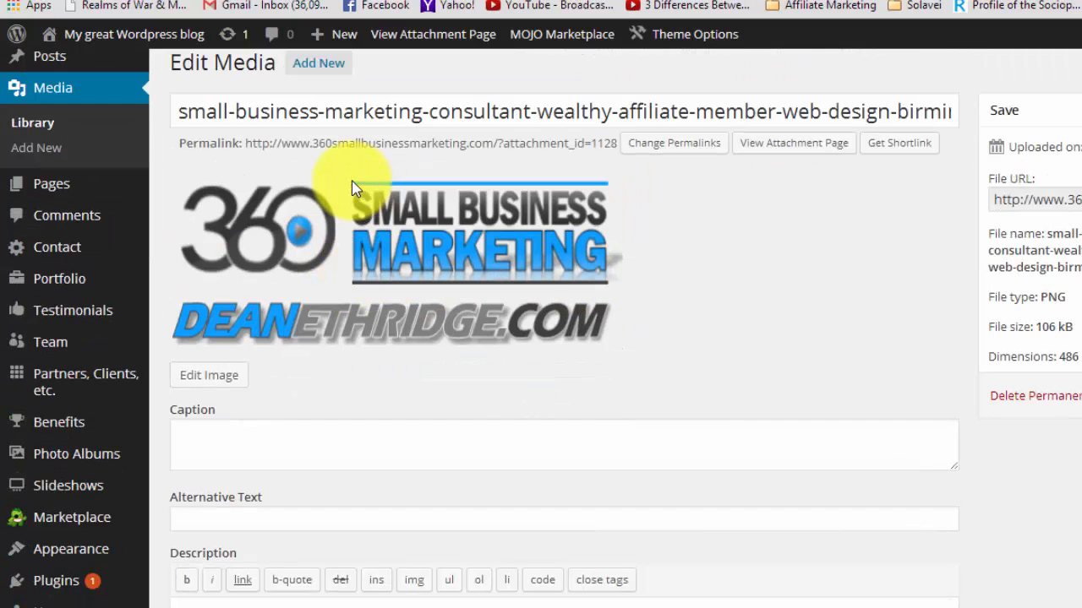
pyautogui.scroll(-1, 359, 169)
pyautogui.scroll(2, 292, 231)
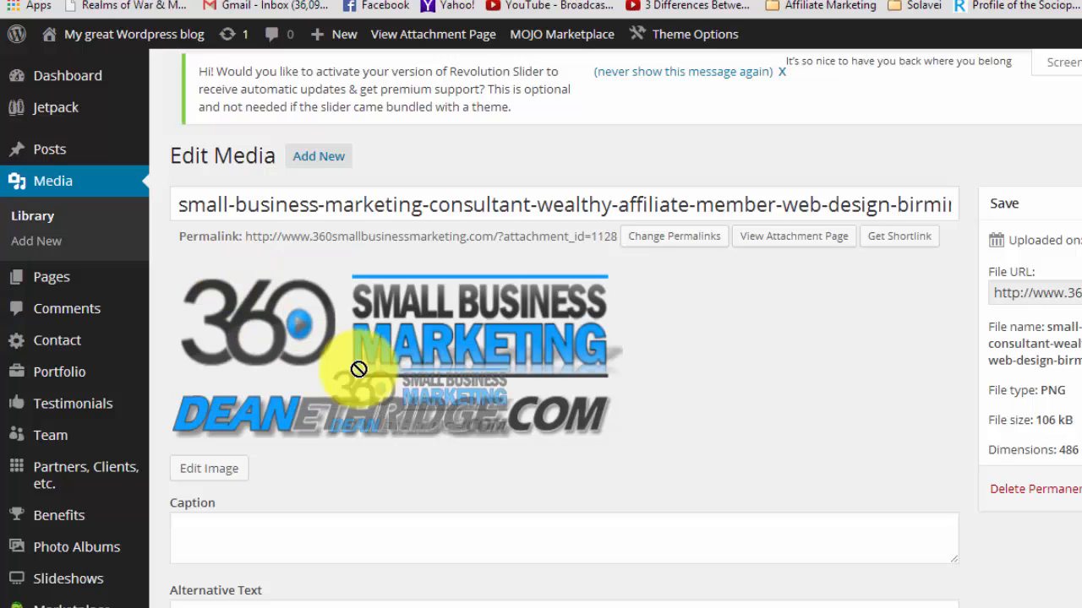
pyautogui.scroll(-1, 621, 351)
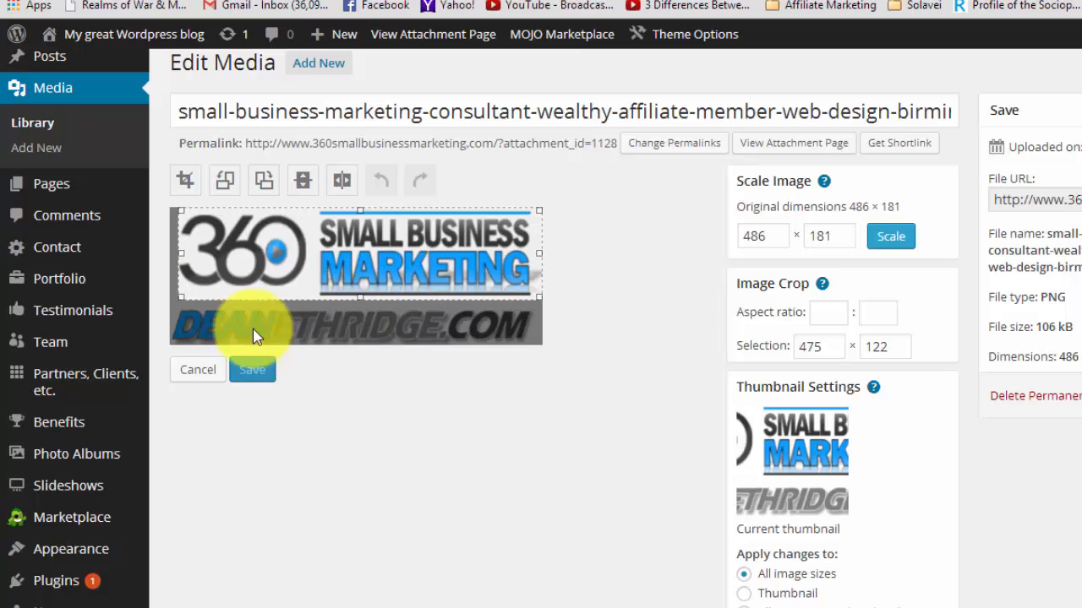
pyautogui.click(185, 180)
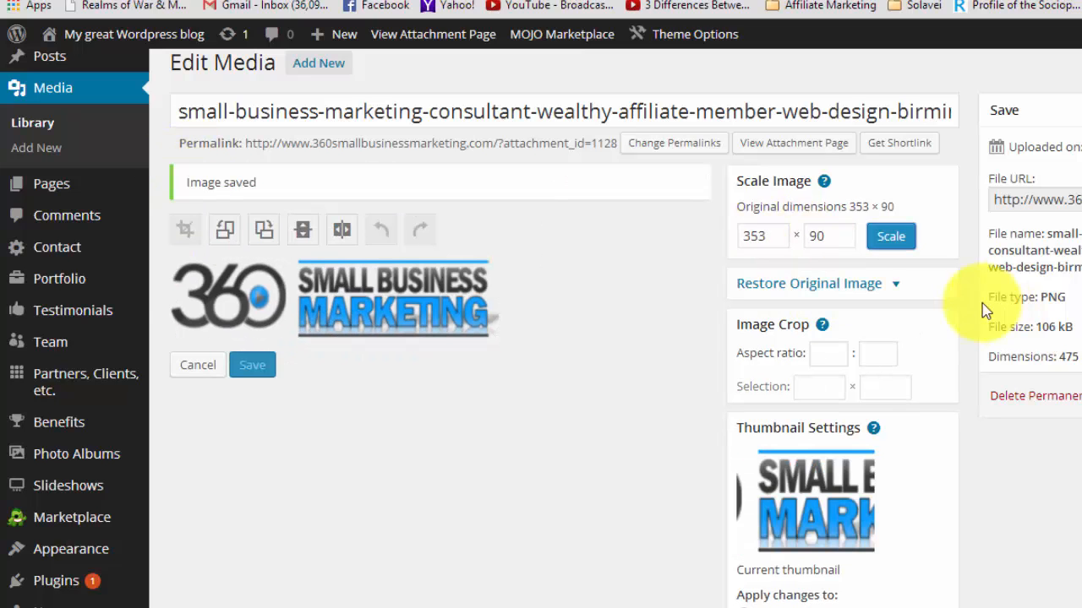
pyautogui.click(889, 238)
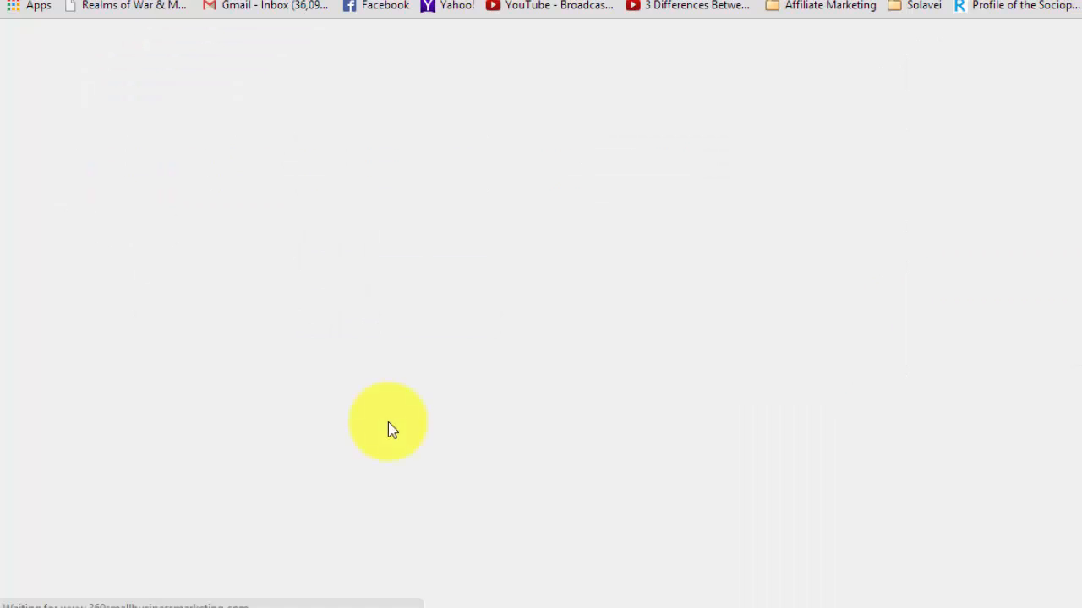
# - Set the logo's alternative text to "small business marketing consultant,web design birmingham,wealthy affiliate member,small business marketing tips" and update the attachment
pyautogui.scroll(-3, 386, 398)
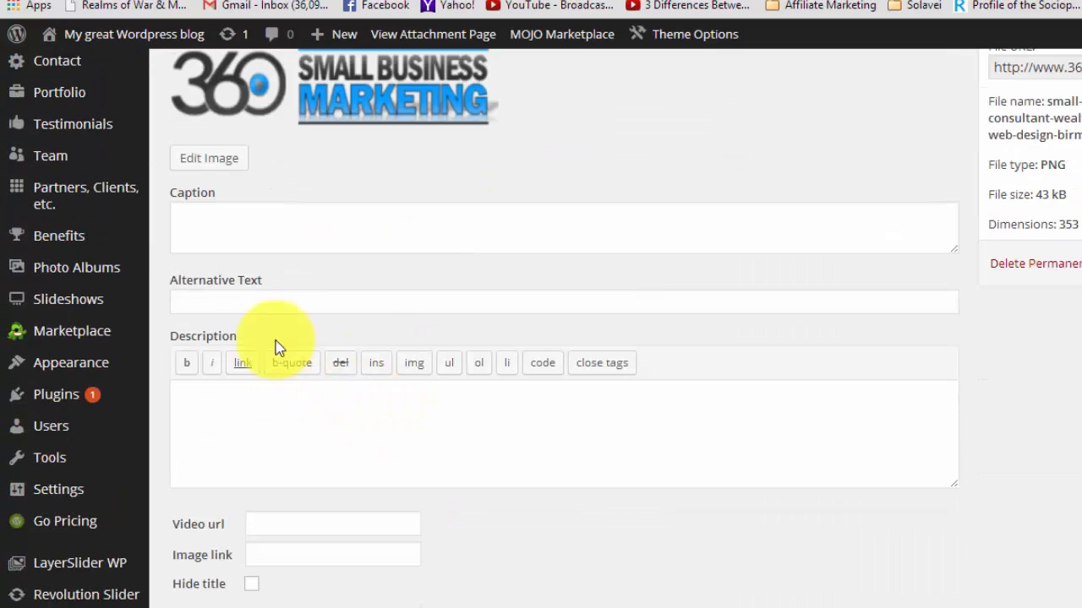
pyautogui.click(269, 301)
pyautogui.write('small')
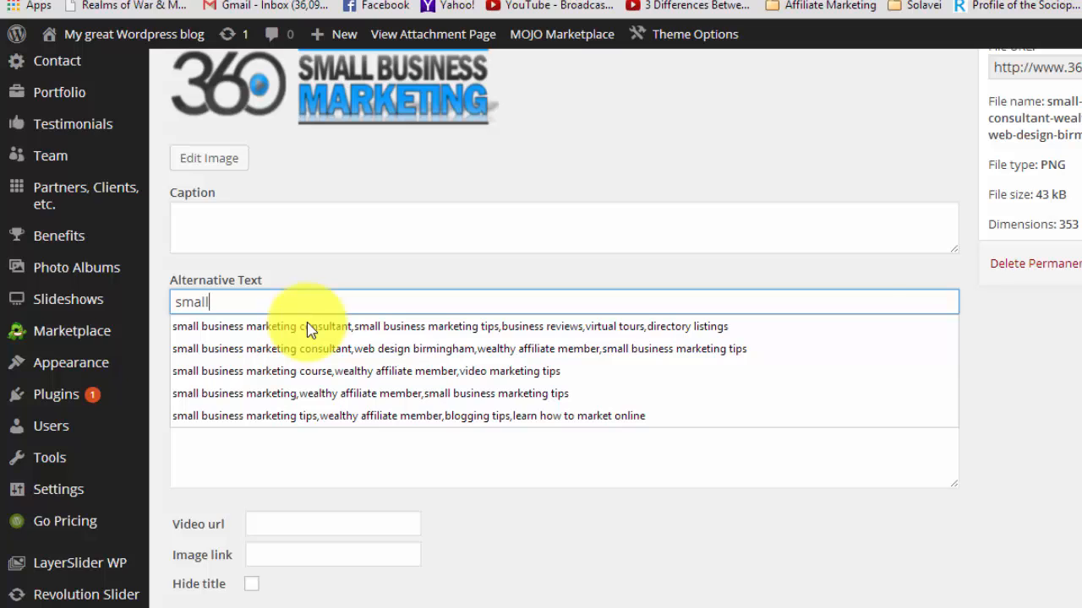
pyautogui.press('Down')
pyautogui.press('Down')
pyautogui.press('Return')
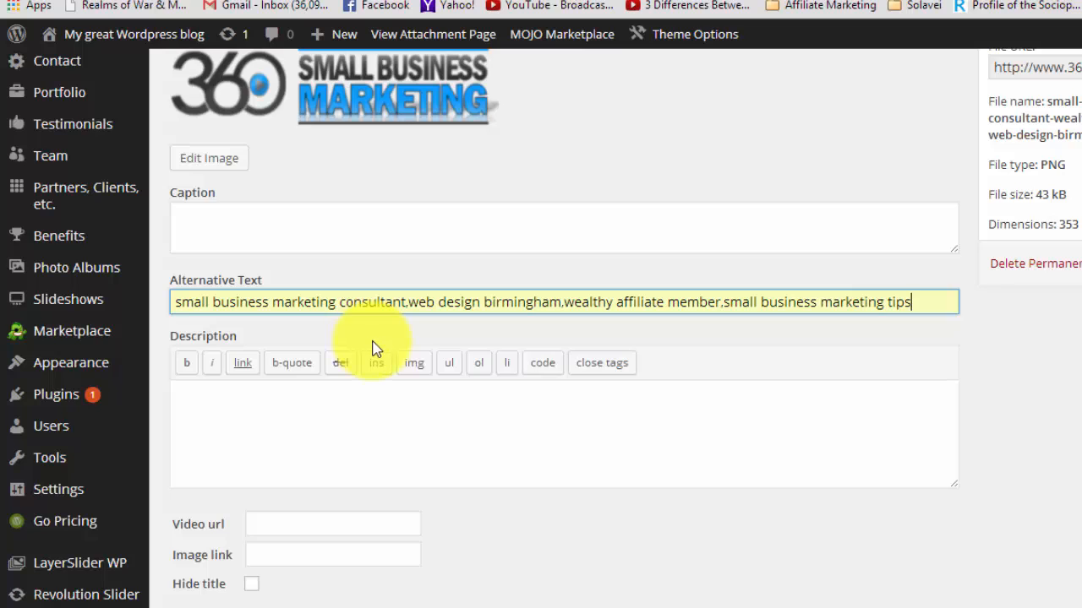
pyautogui.scroll(-2, 423, 384)
pyautogui.press('Return')
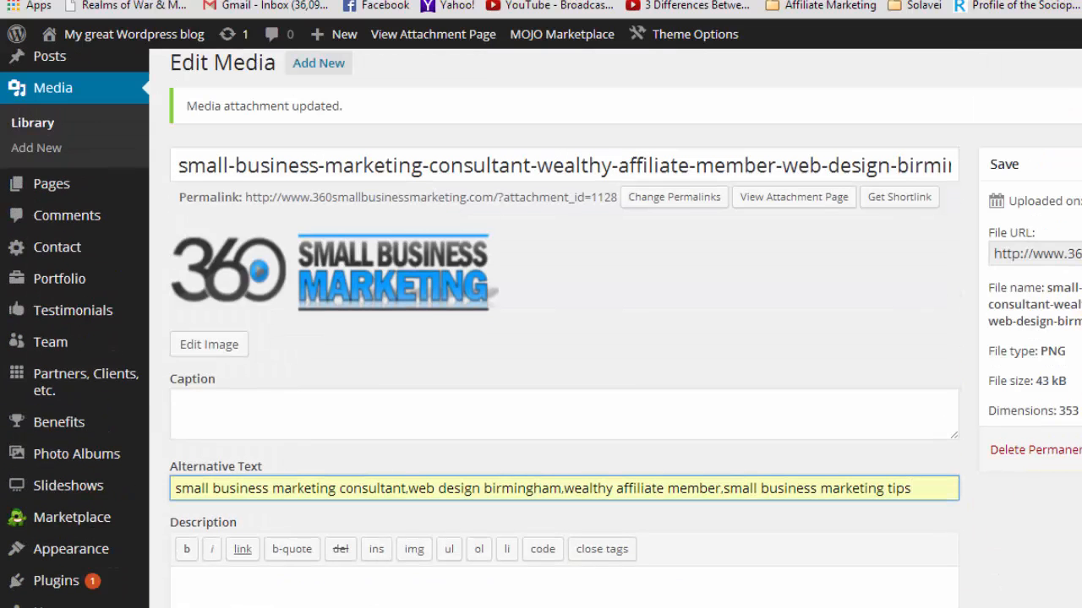
pyautogui.click(1080, 450)
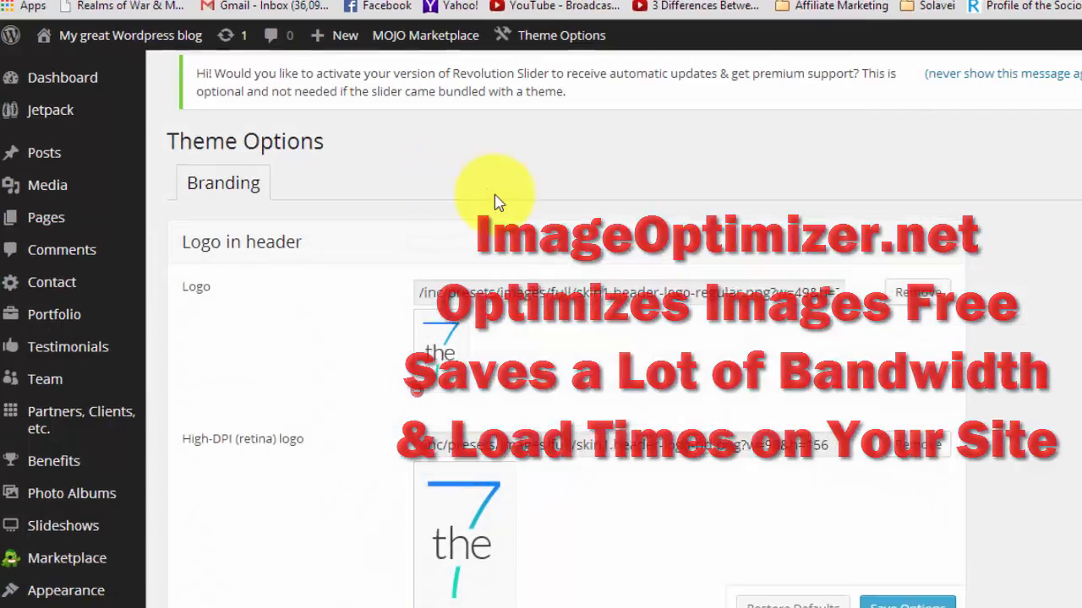
# - Replace the regular header logo in the theme's branding options with the uploaded 360 Small Business Marketing logo from the media library
pyautogui.scroll(1, 925, 263)
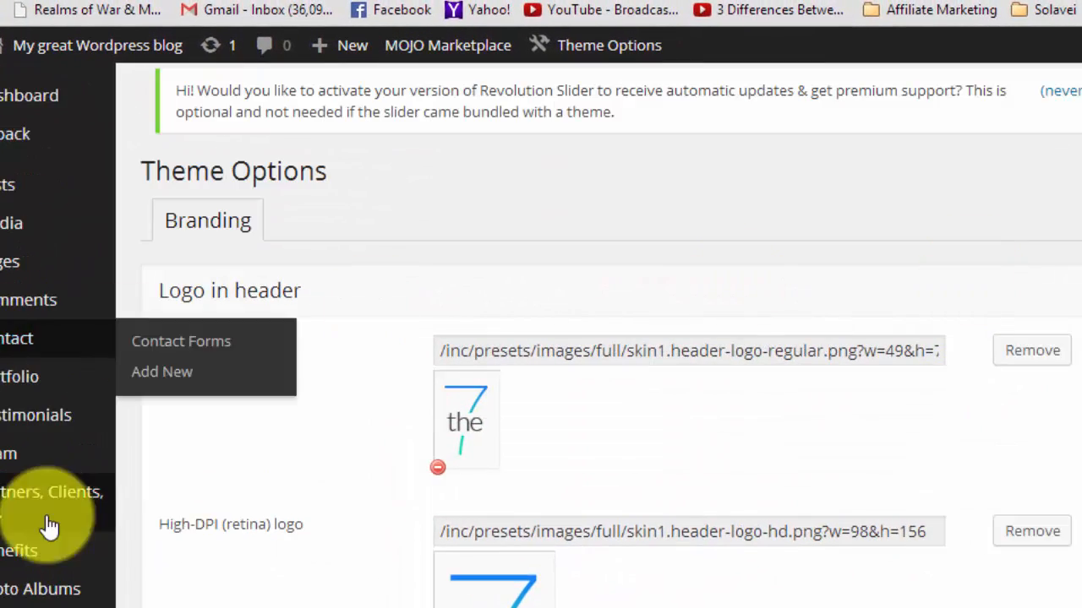
pyautogui.scroll(-1, 64, 427)
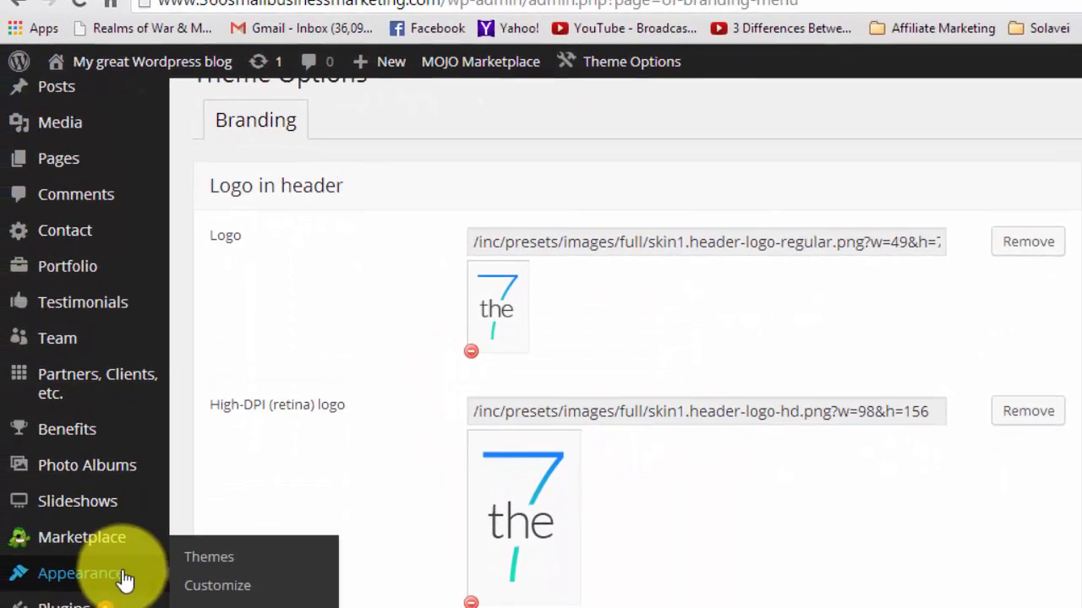
pyautogui.click(1014, 243)
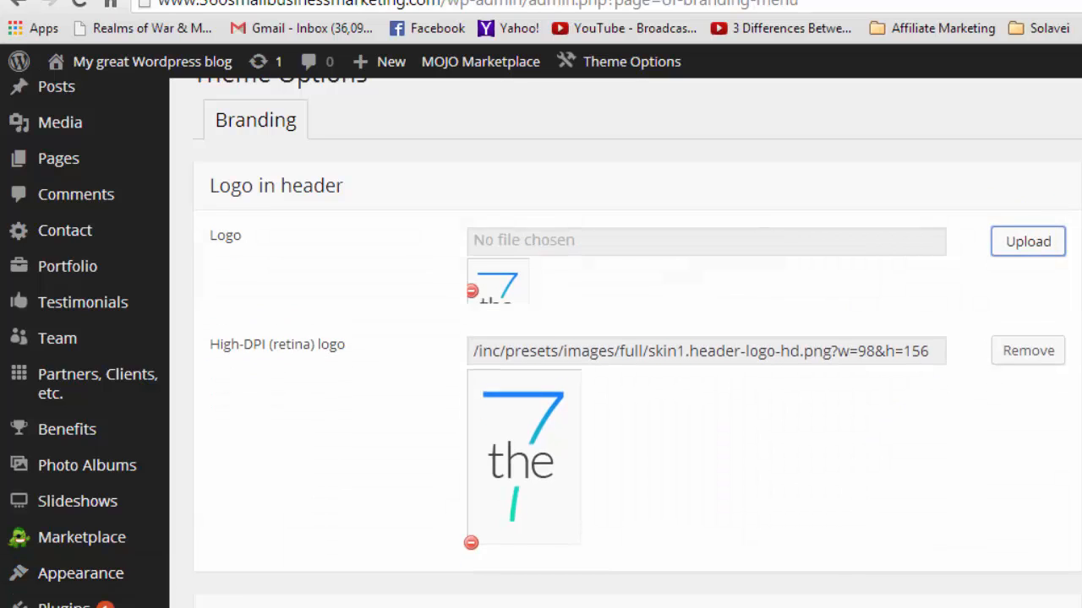
pyautogui.click(1026, 242)
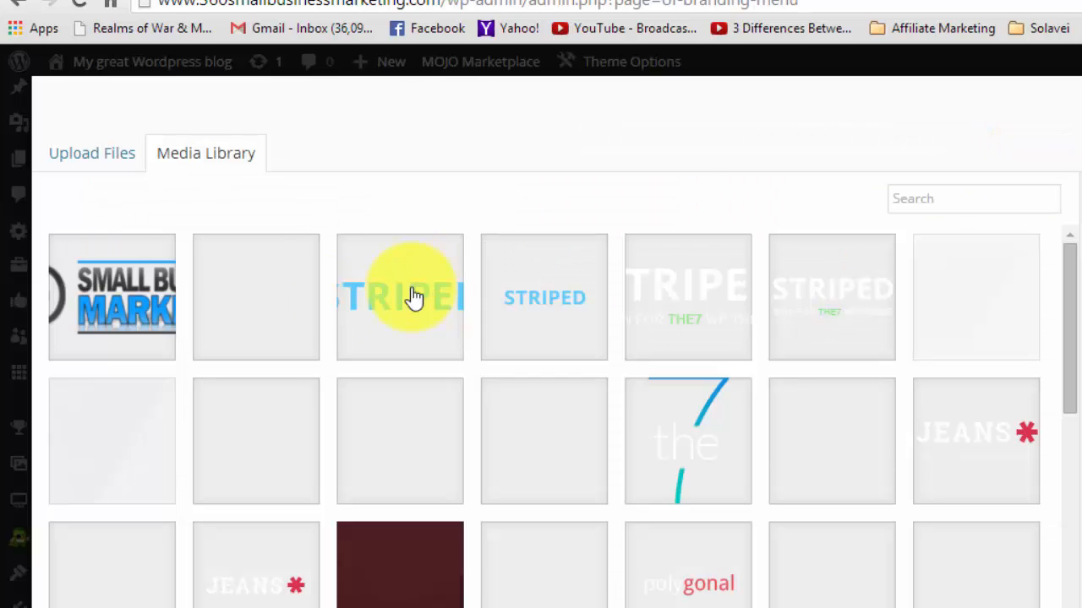
pyautogui.click(110, 296)
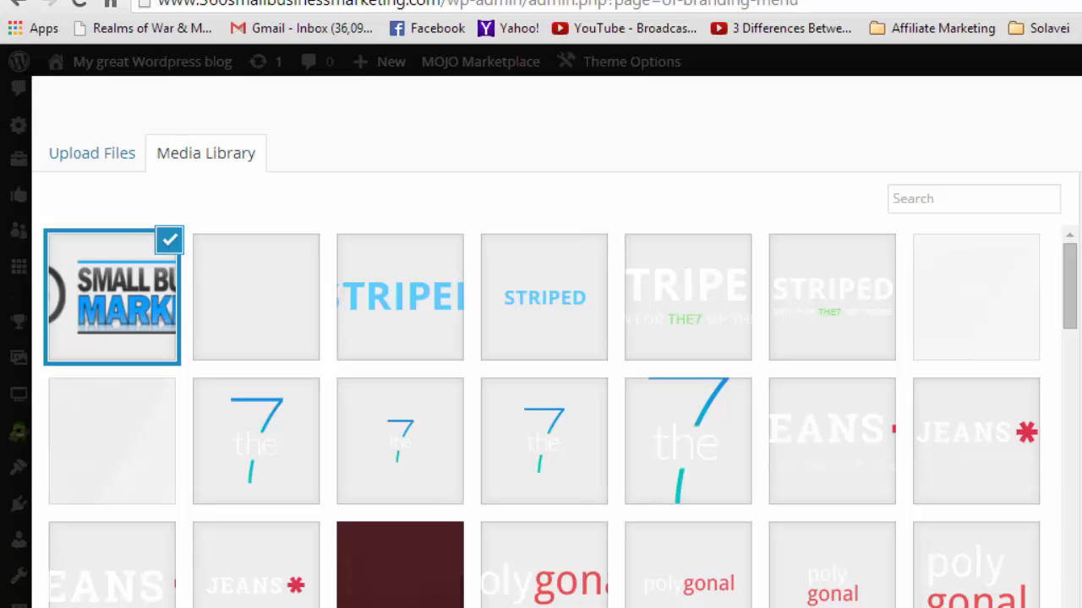
# - Use the 360 logo for the remaining header, bottom-line and floating-menu logos, save the options and reload the live site
pyautogui.scroll(-1, 17, 342)
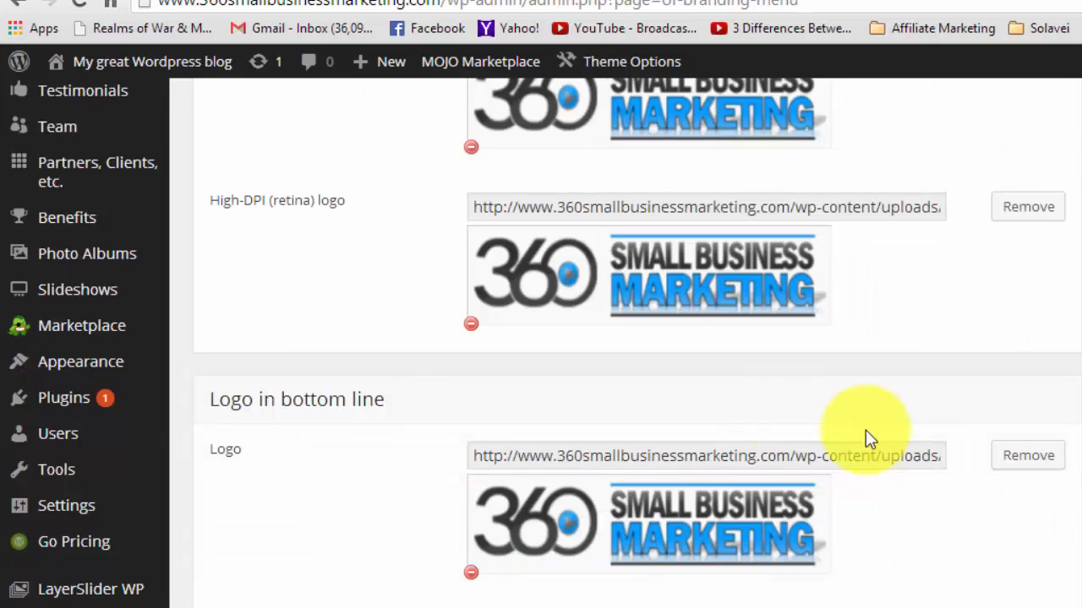
pyautogui.scroll(-3, 867, 437)
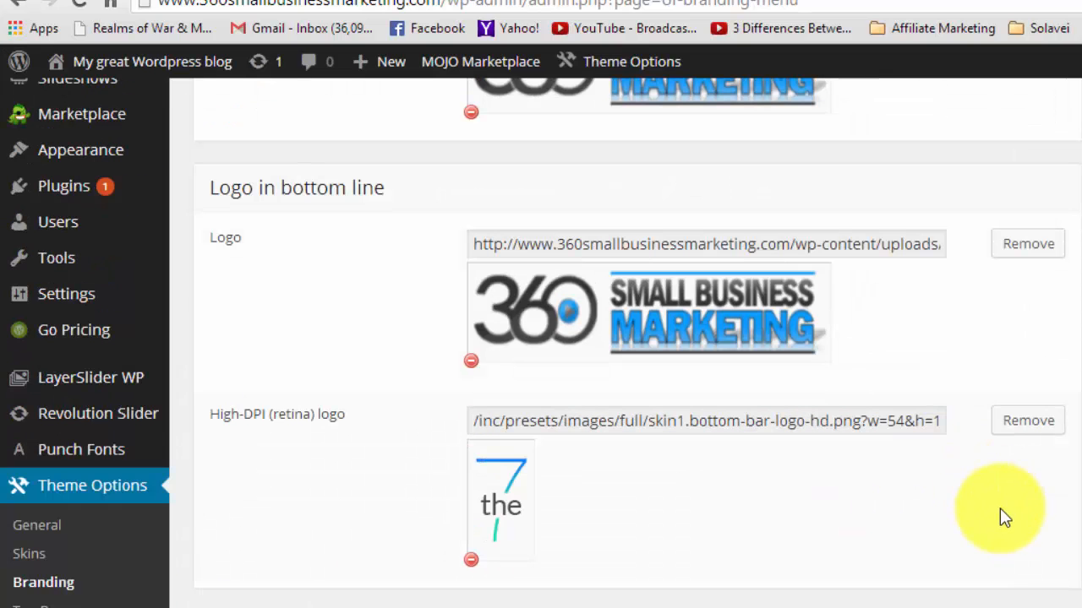
pyautogui.click(1027, 418)
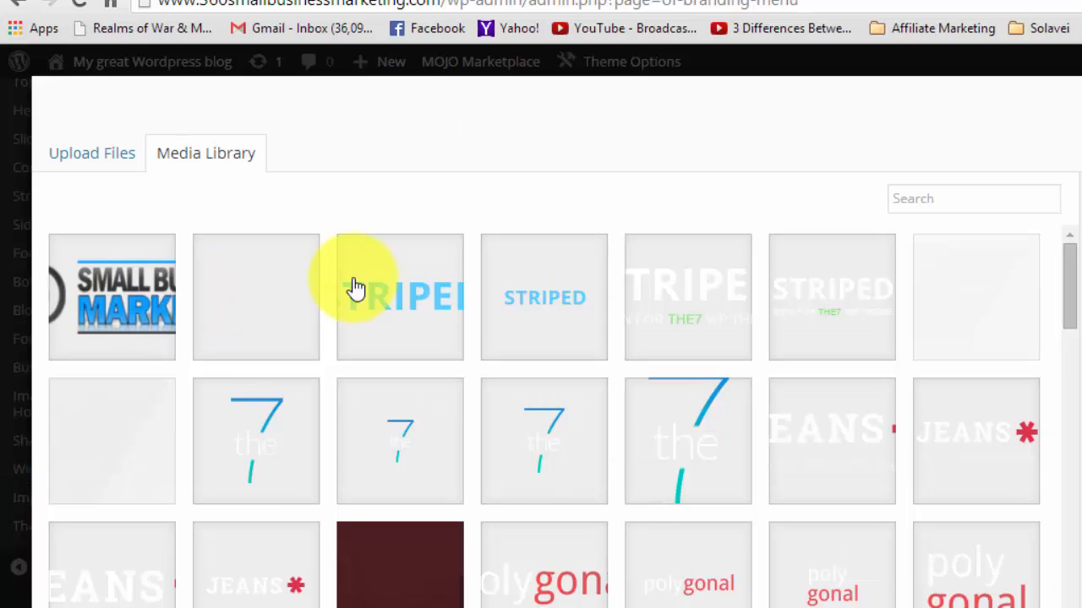
pyautogui.click(126, 319)
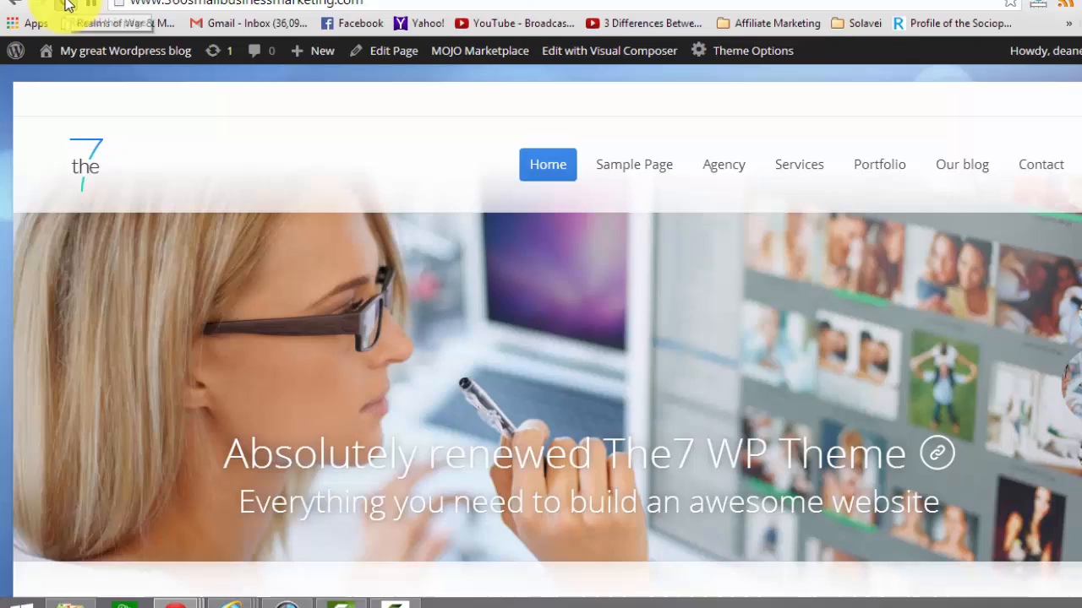
pyautogui.click(67, 4)
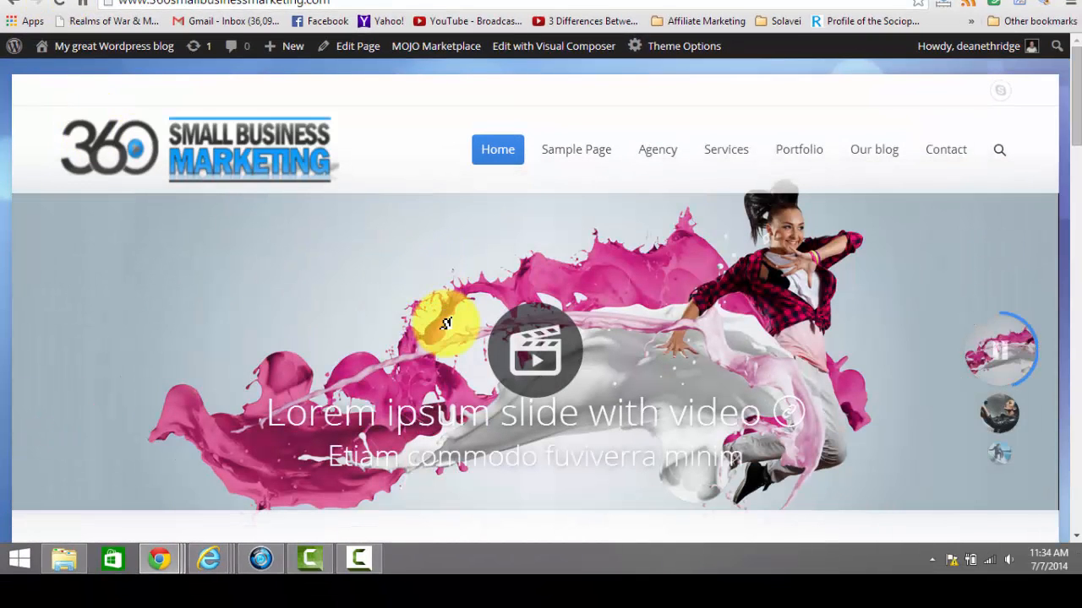
pyautogui.scroll(-2, 499, 363)
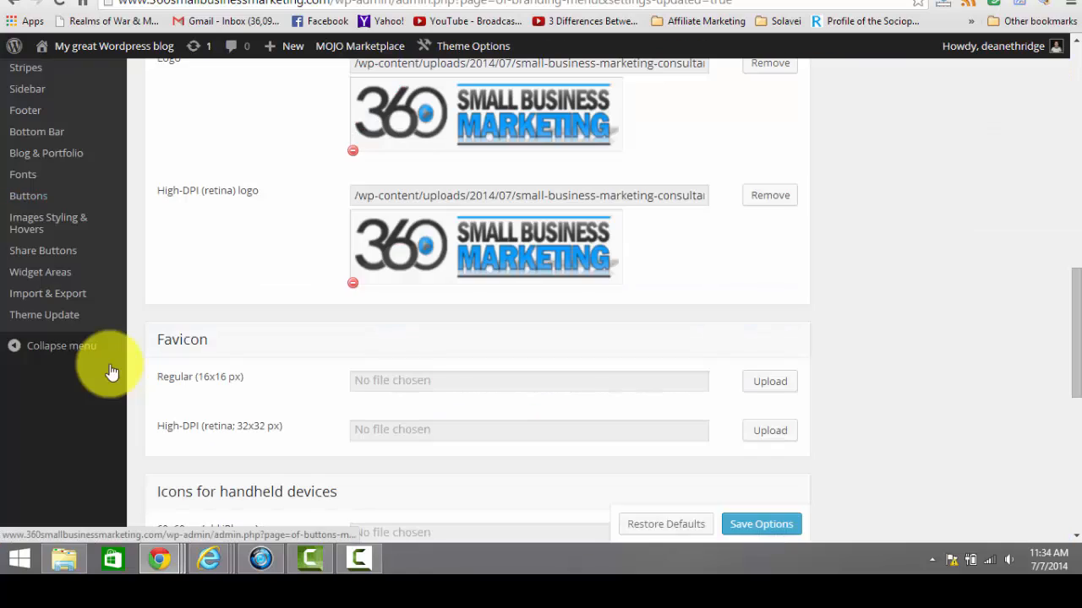
# - In the general settings, set the site title to "Small Business Marketing Consultant, Web Design in Birmingham, Virtual Tours for Small Businesses"
pyautogui.scroll(6, 108, 368)
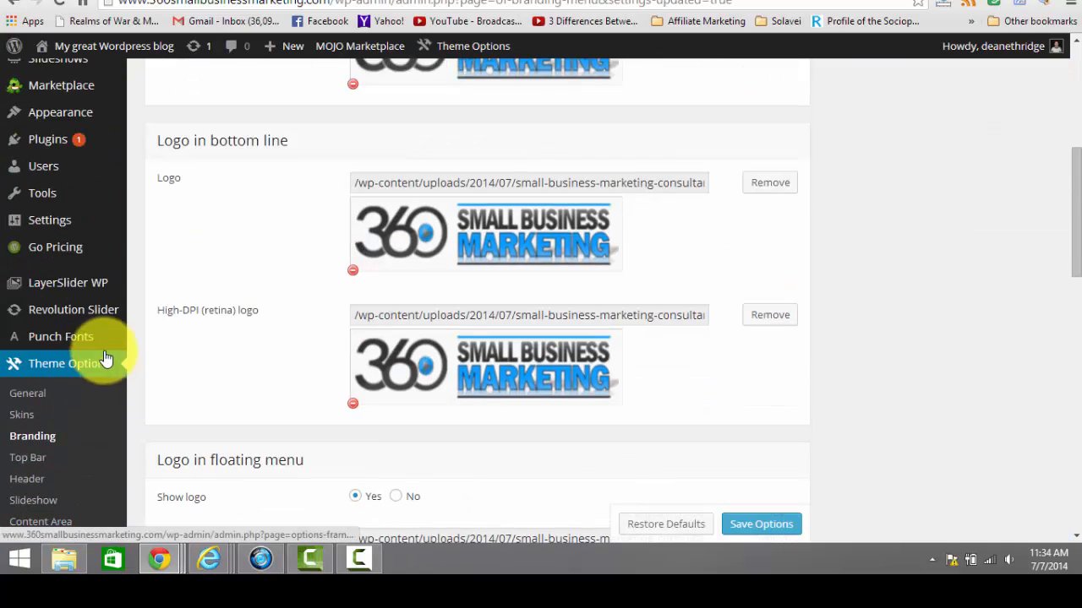
pyautogui.moveTo(72, 224)
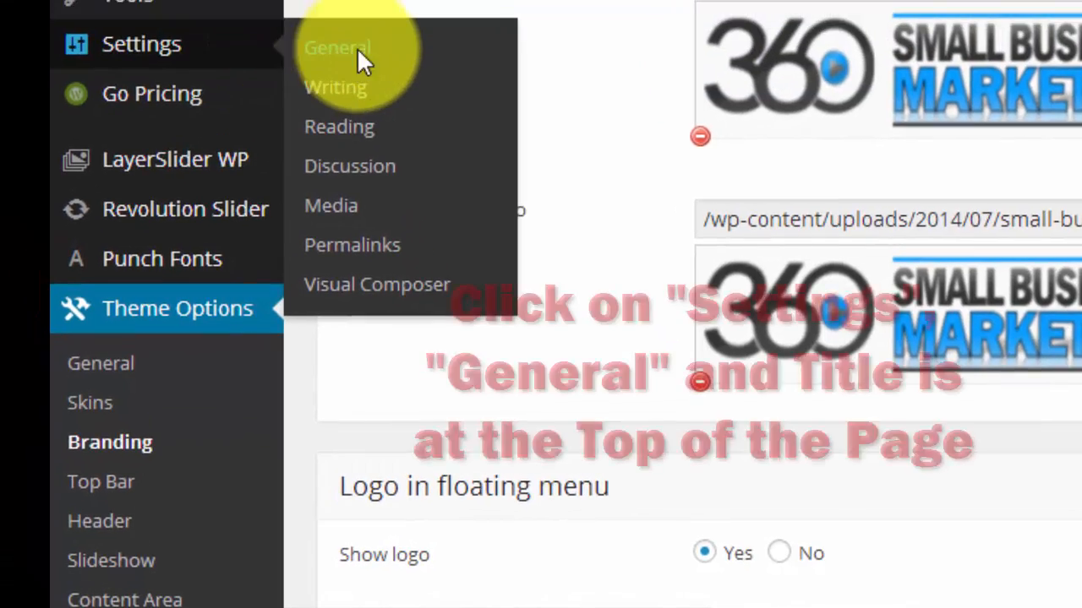
pyautogui.click(343, 25)
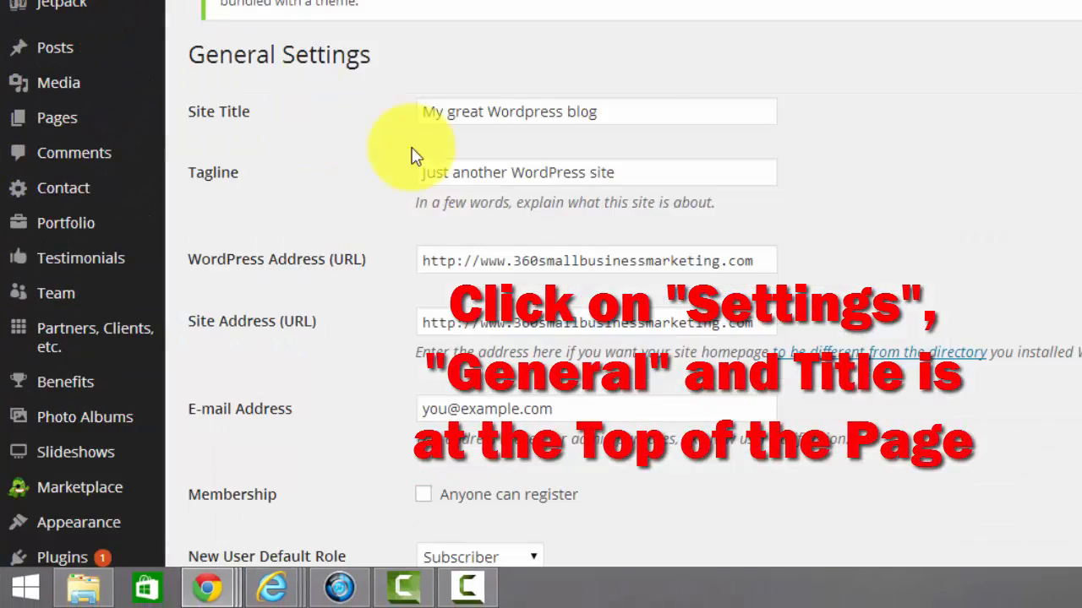
pyautogui.moveTo(628, 99); pyautogui.dragTo(349, 133)
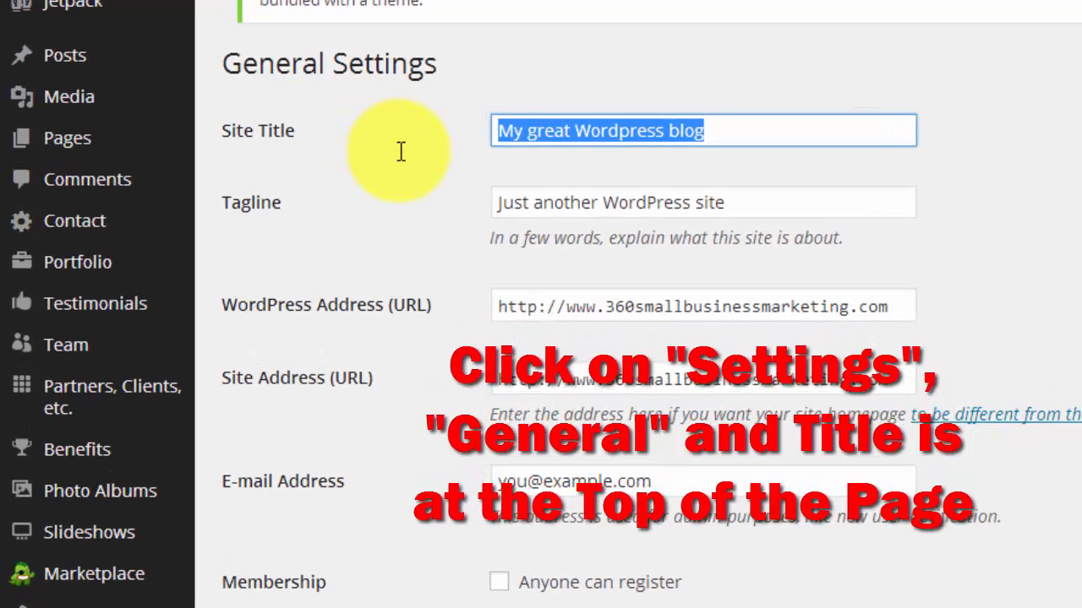
pyautogui.write('S')
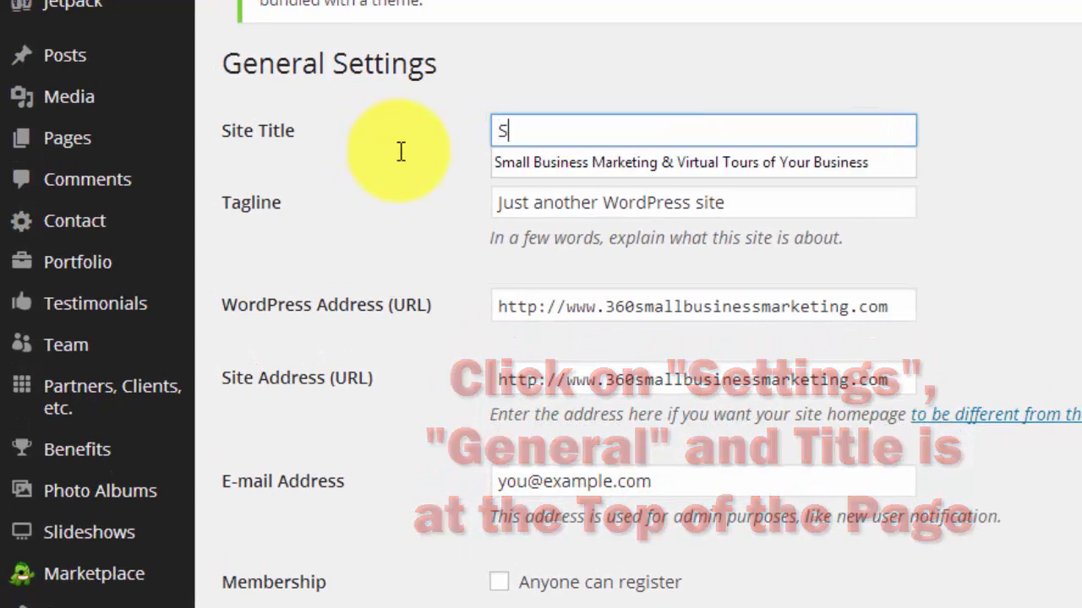
pyautogui.press('Down')
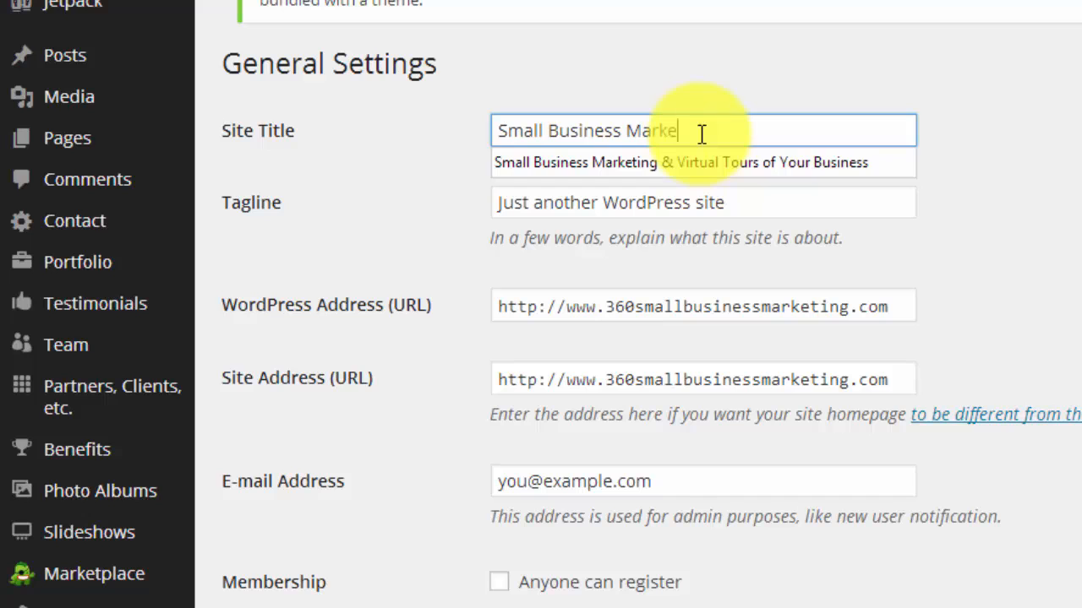
pyautogui.write('tual Tours for Your')
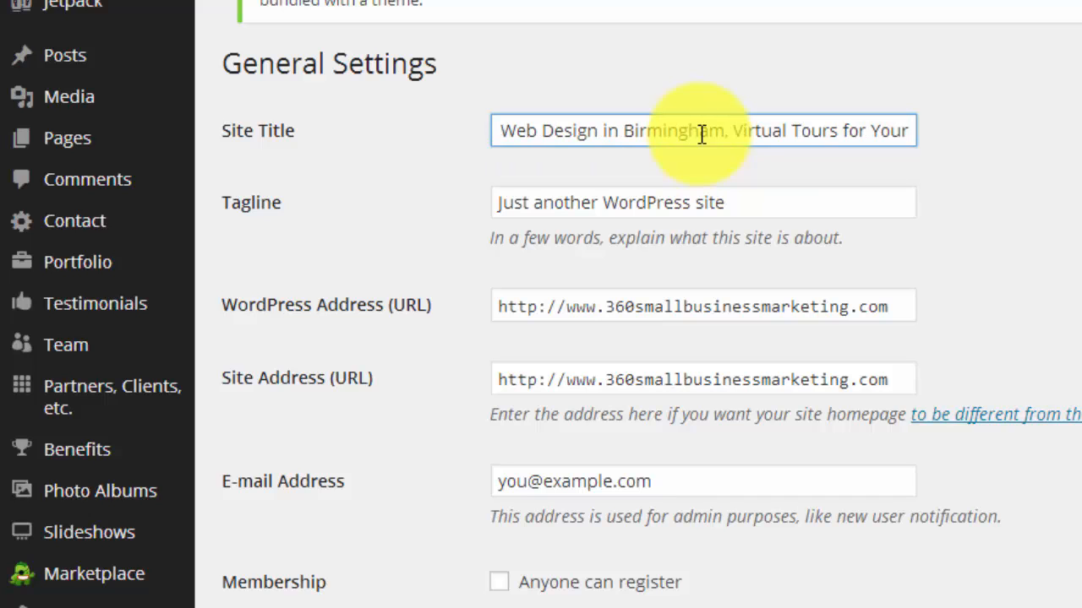
pyautogui.press('BackSpace')
pyautogui.press('BackSpace')
pyautogui.press('BackSpace')
pyautogui.press('BackSpace')
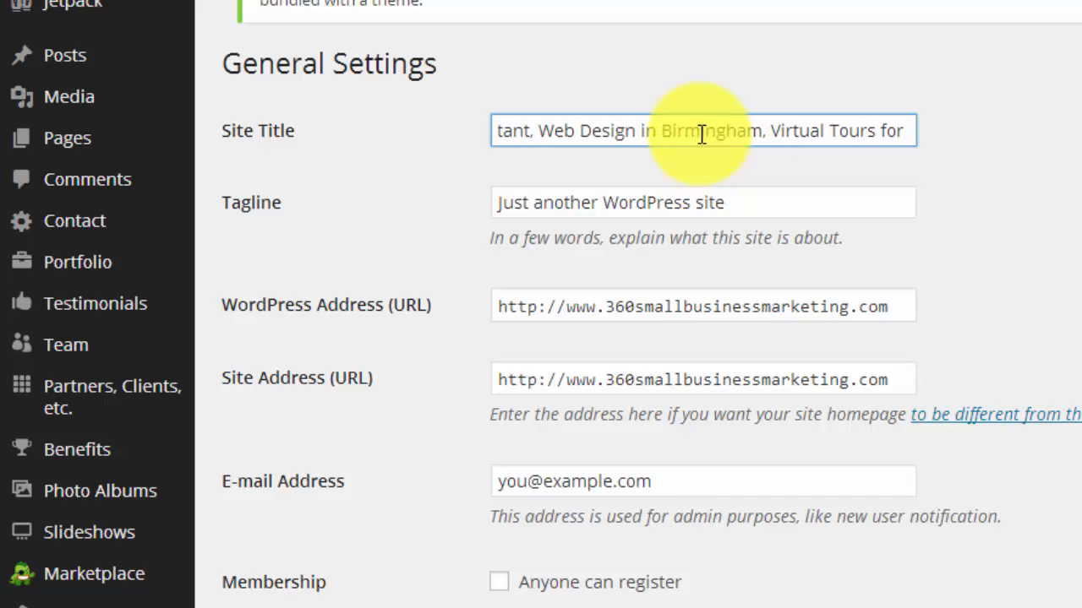
pyautogui.write('Small Busine')
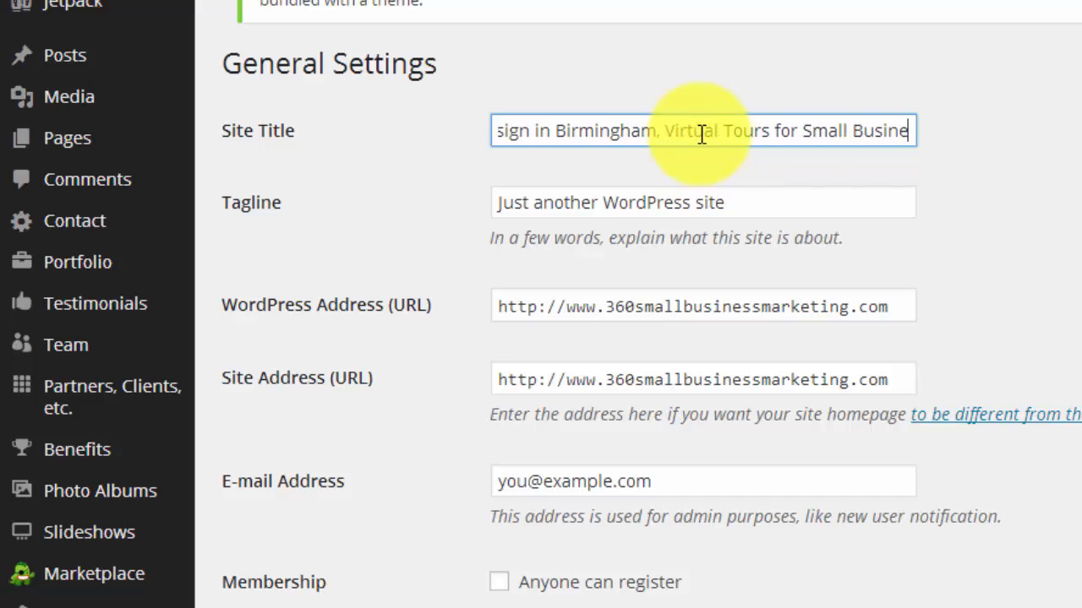
pyautogui.write('sses')
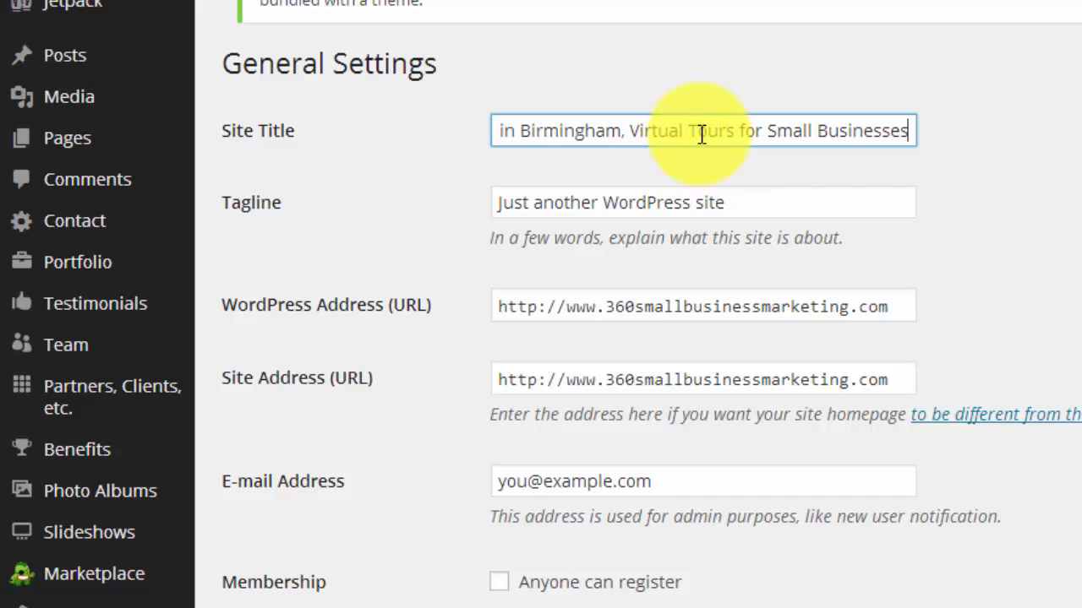
# - Set the tagline to "Your Business. Everywhere. All the Time." and fill in the administrator's e-mail address
pyautogui.moveTo(743, 203); pyautogui.dragTo(449, 213)
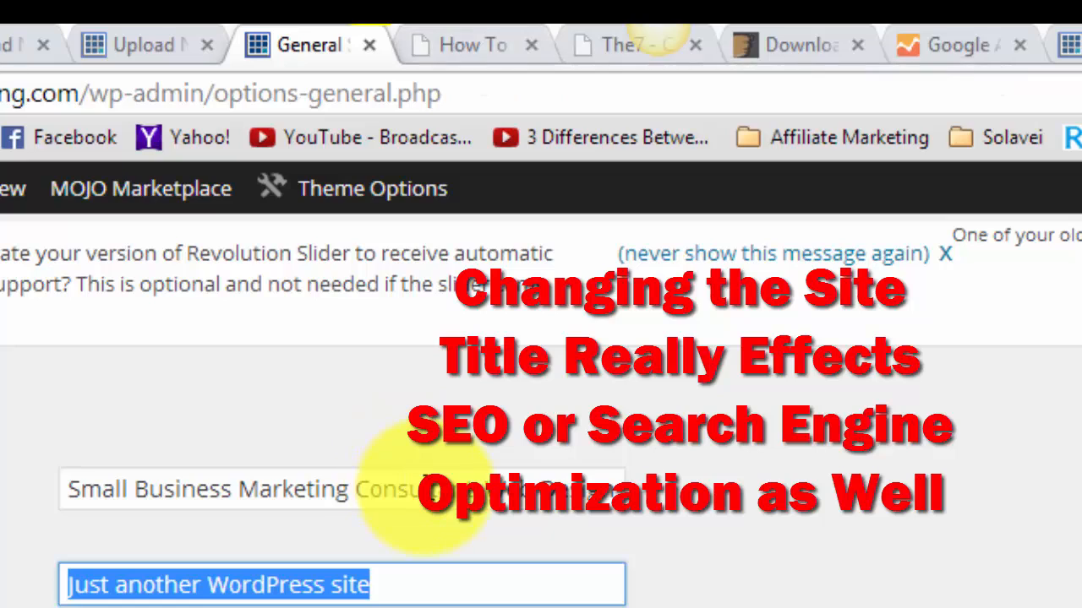
pyautogui.write('Your')
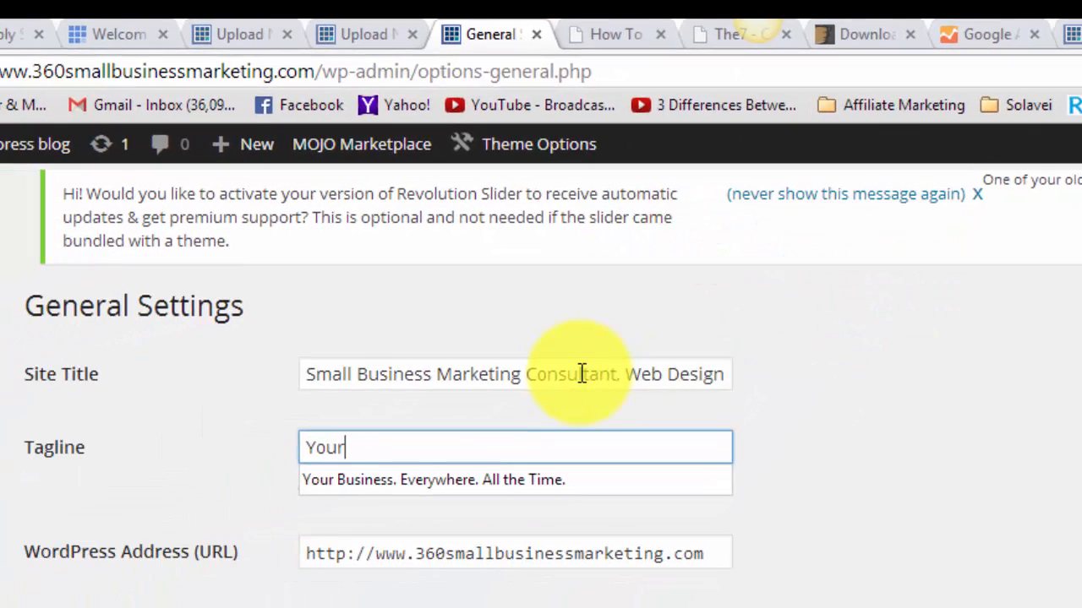
pyautogui.press('Down')
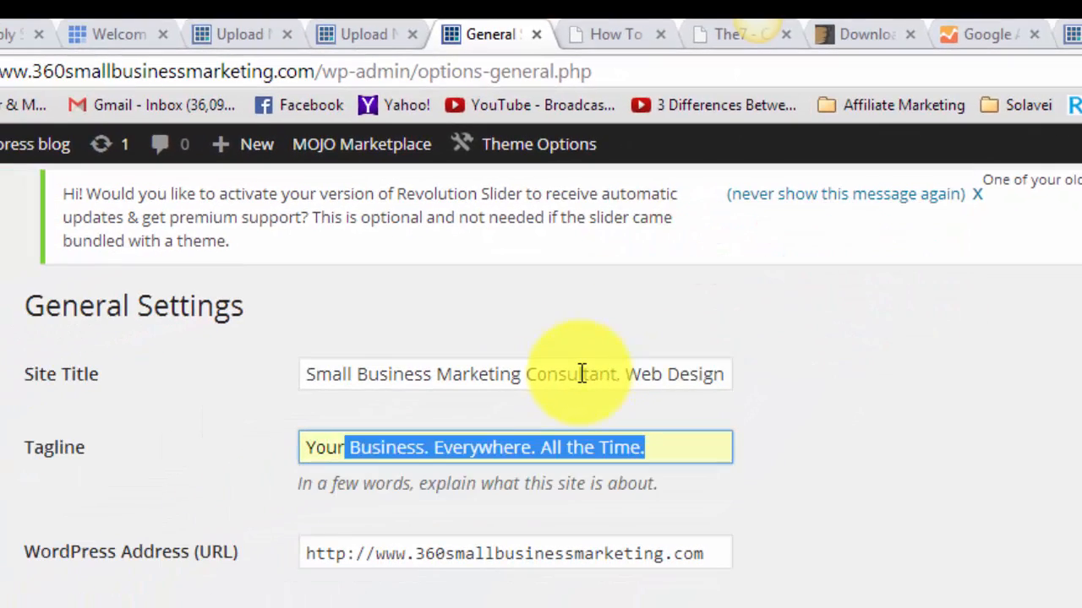
pyautogui.press('Return')
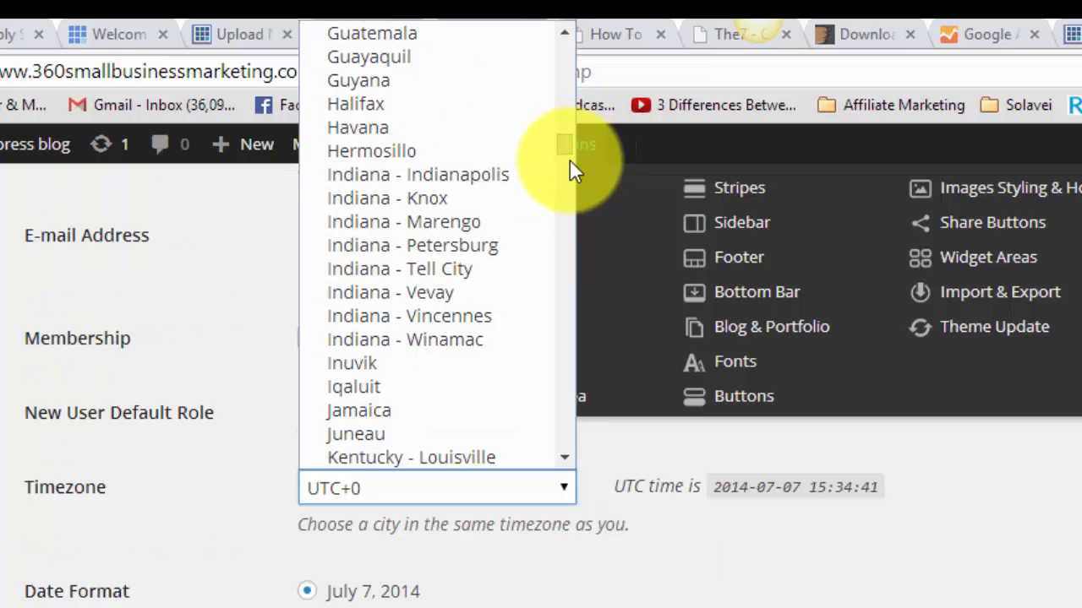
# - Set the timezone to Indiana - Indianapolis and save the general settings
pyautogui.click(505, 174)
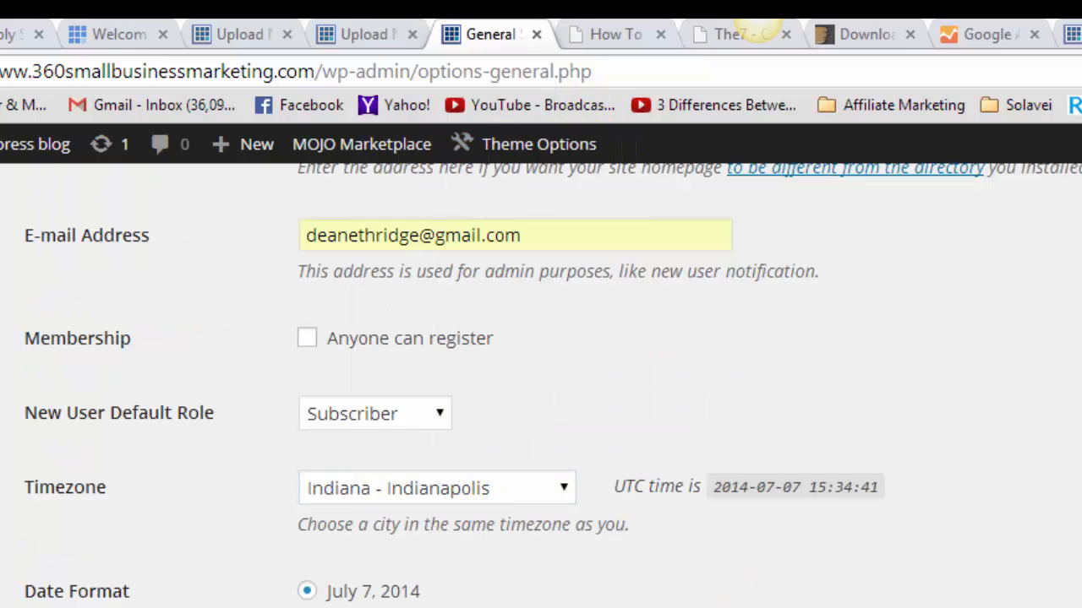
pyautogui.scroll(-4, 942, 591)
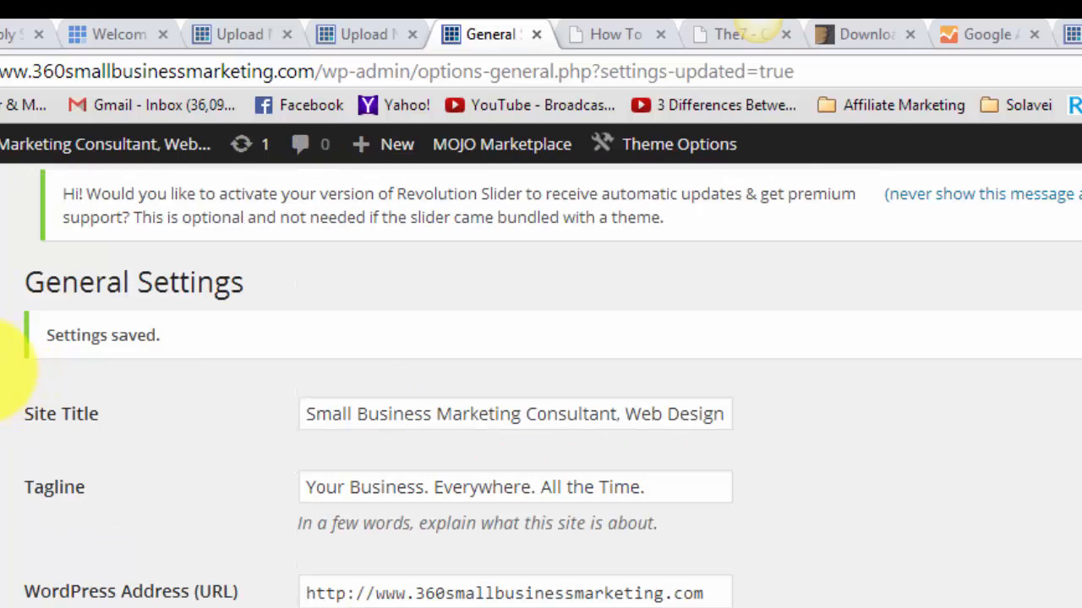
# - Open the permalink settings, check the ending of the default URL format, and choose Custom Structure
pyautogui.moveTo(7, 395)
pyautogui.scroll(-6, 11, 463)
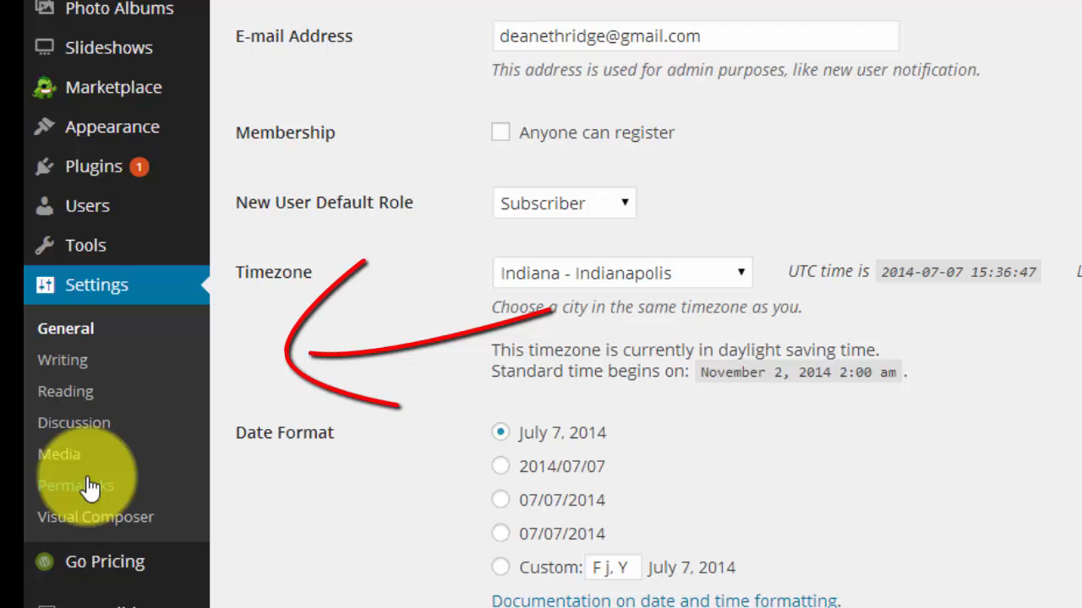
pyautogui.click(75, 486)
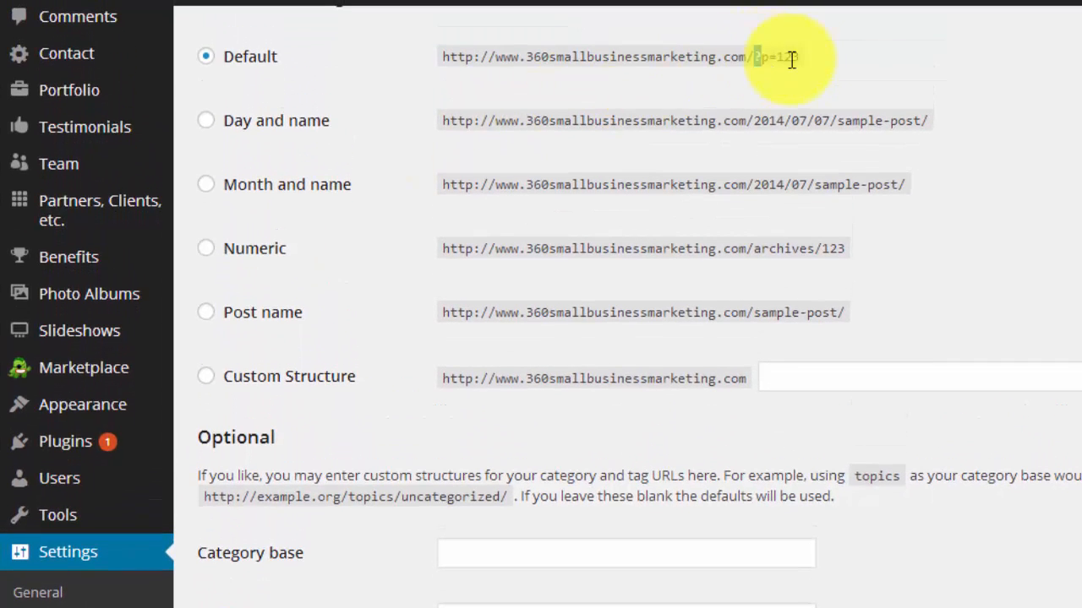
pyautogui.moveTo(792, 59); pyautogui.dragTo(799, 59)
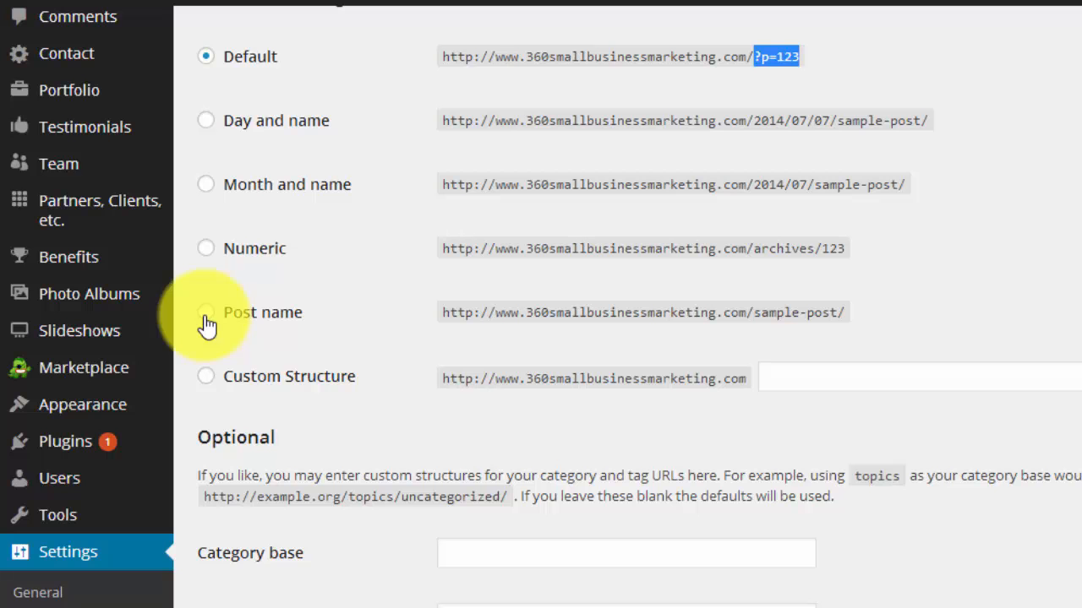
pyautogui.click(207, 379)
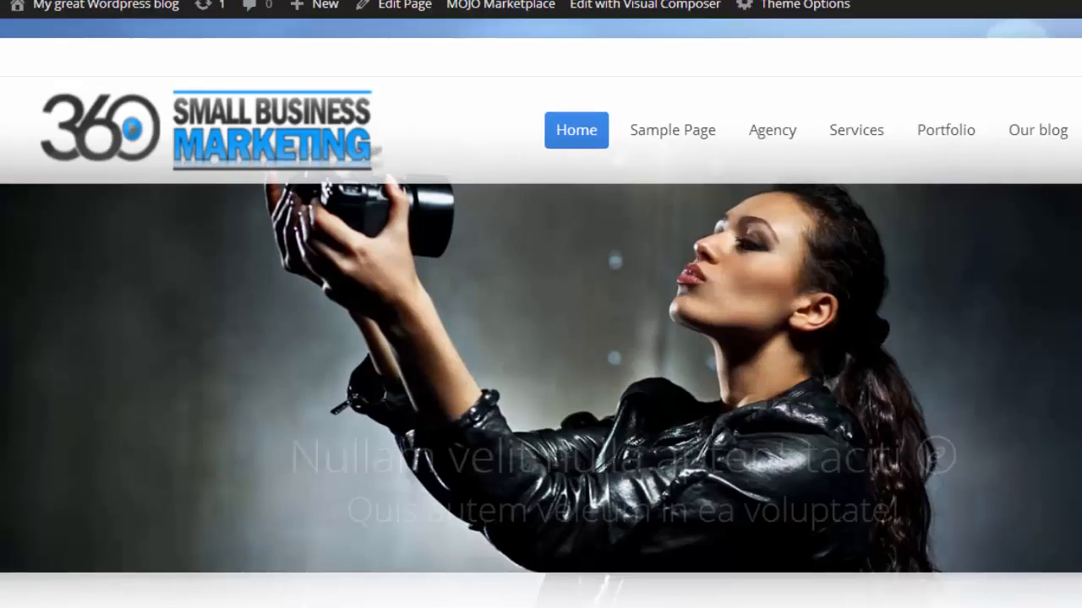
# - Examine the category part of the existing blog post's URL on the other site and open that site's permalink settings
pyautogui.click(937, 28)
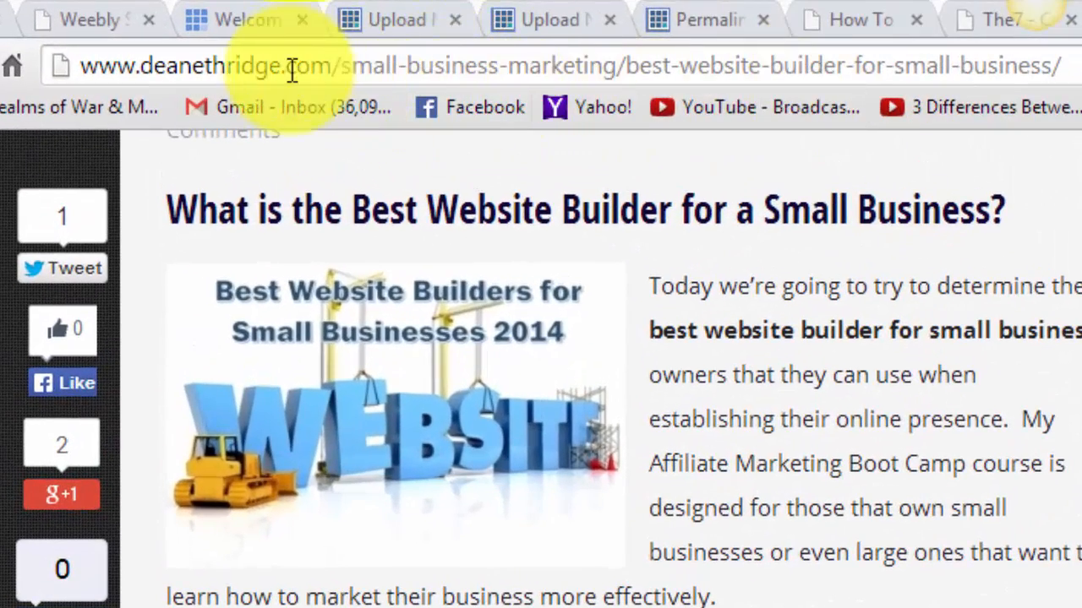
pyautogui.moveTo(344, 65); pyautogui.dragTo(628, 65)
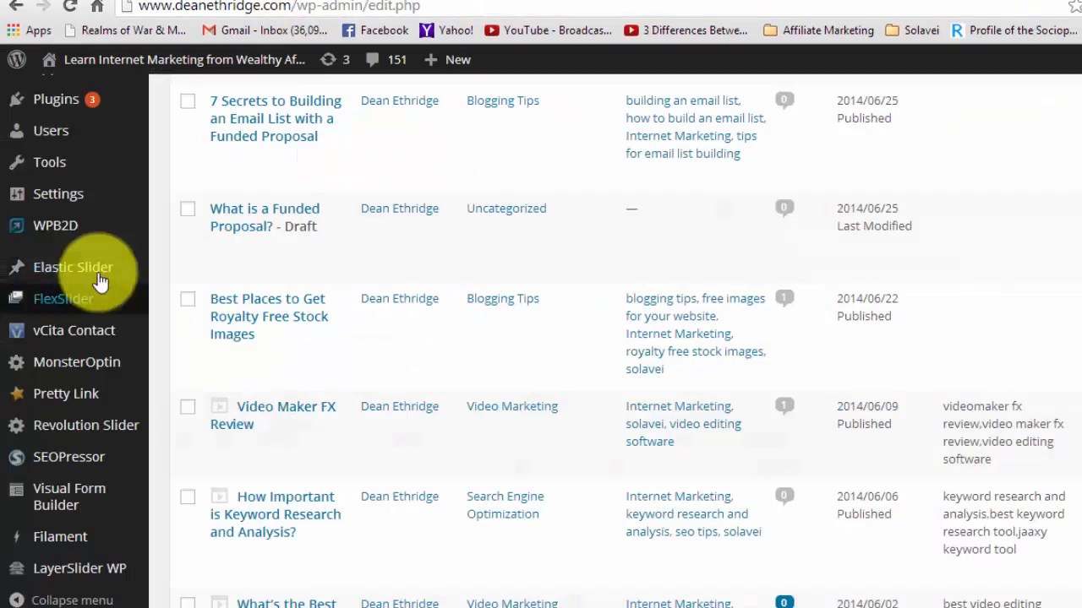
pyautogui.moveTo(118, 193)
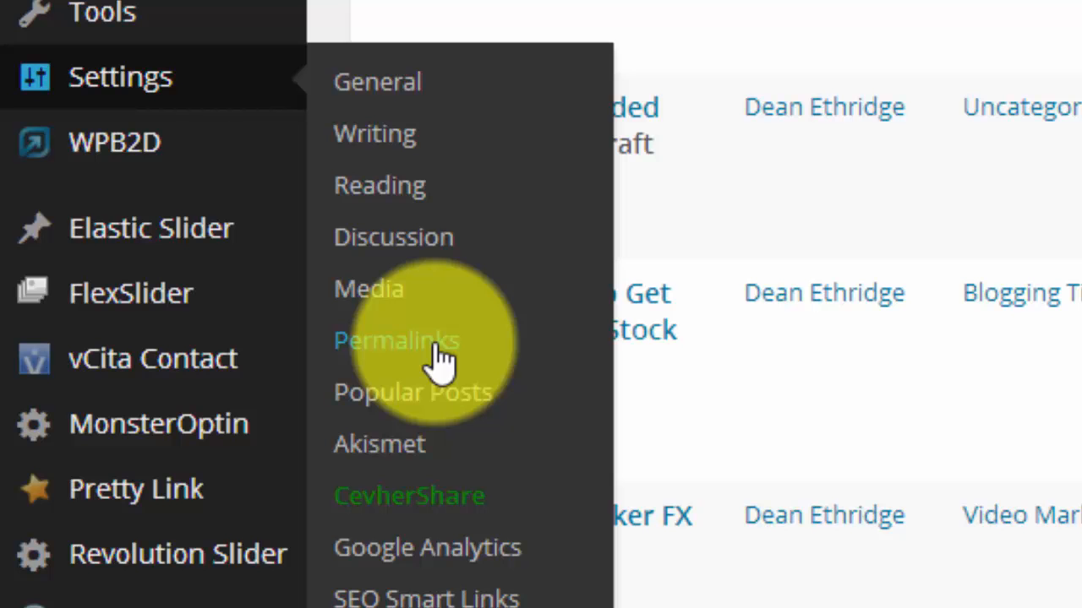
pyautogui.click(397, 341)
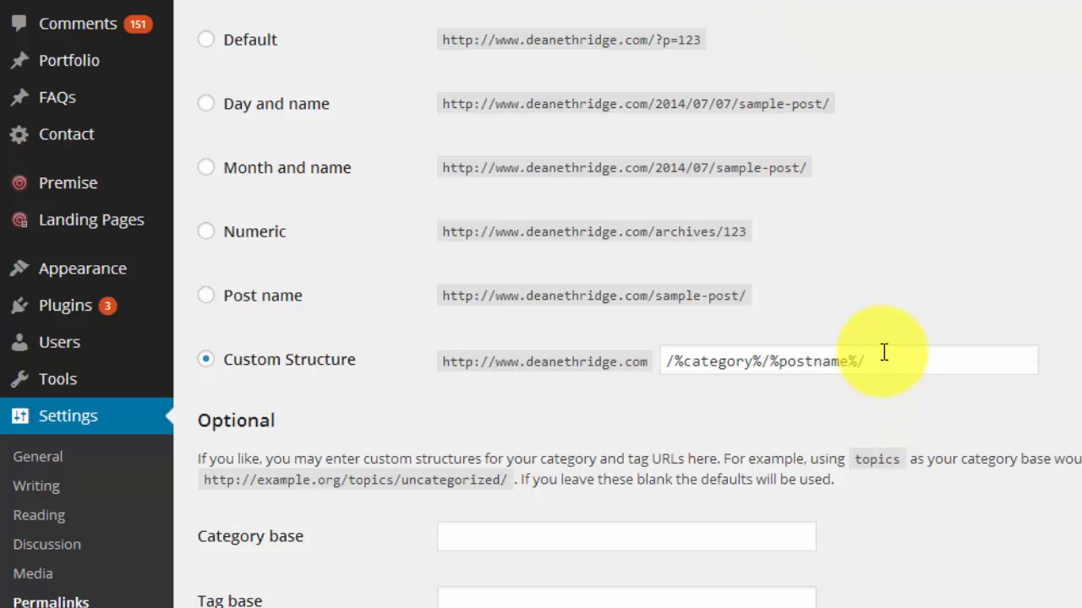
# - Copy the other site's custom permalink structure /%category%/%postname%/ into the new site's Custom Structure and save the changes
pyautogui.moveTo(880, 352); pyautogui.dragTo(586, 367)
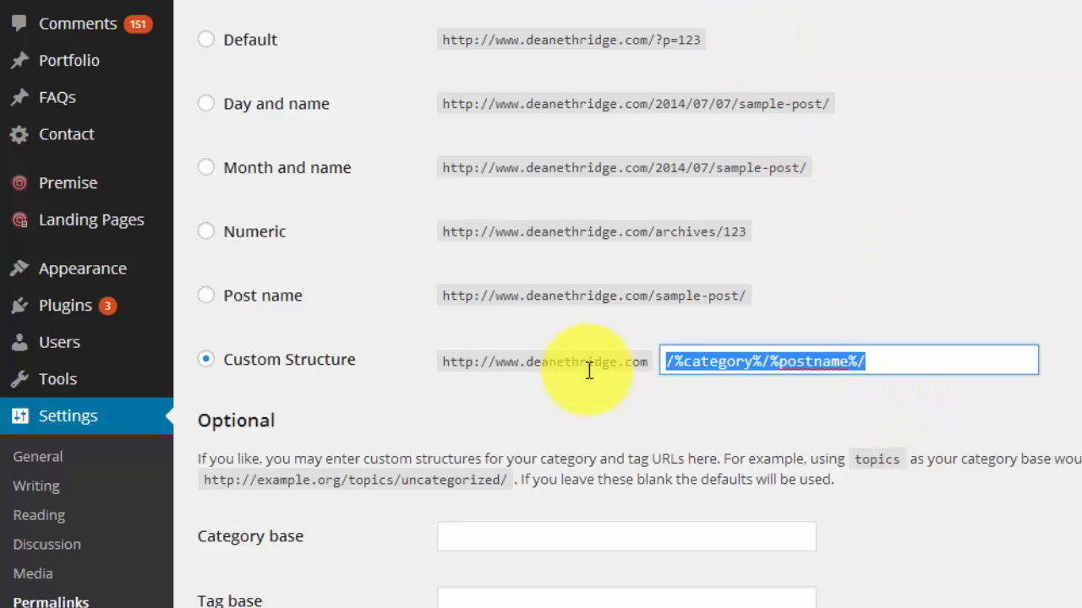
pyautogui.rightClick(721, 369)
pyautogui.click(782, 45)
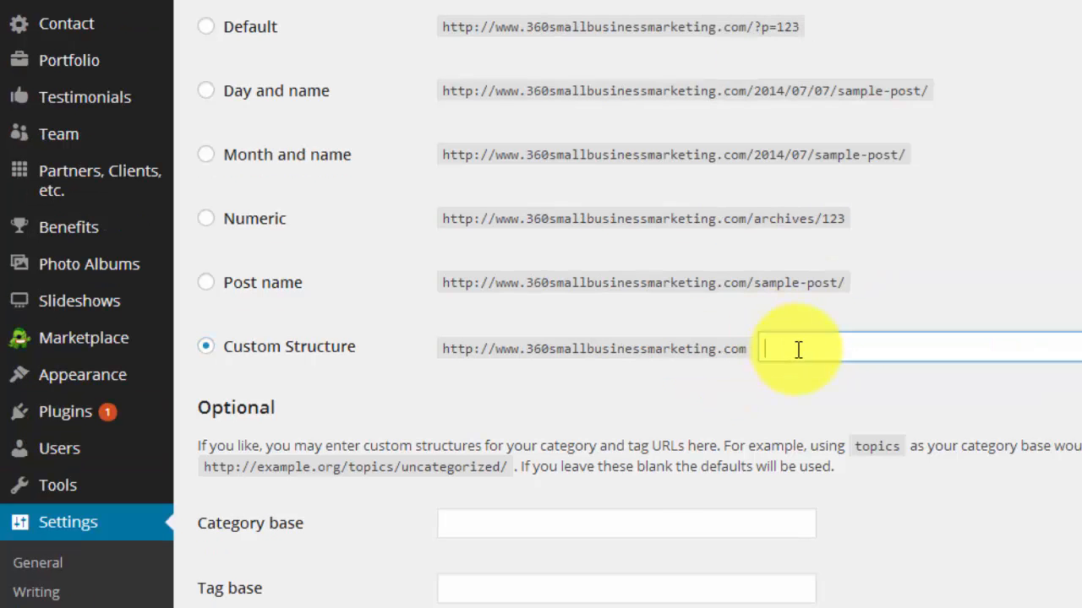
pyautogui.rightClick(798, 348)
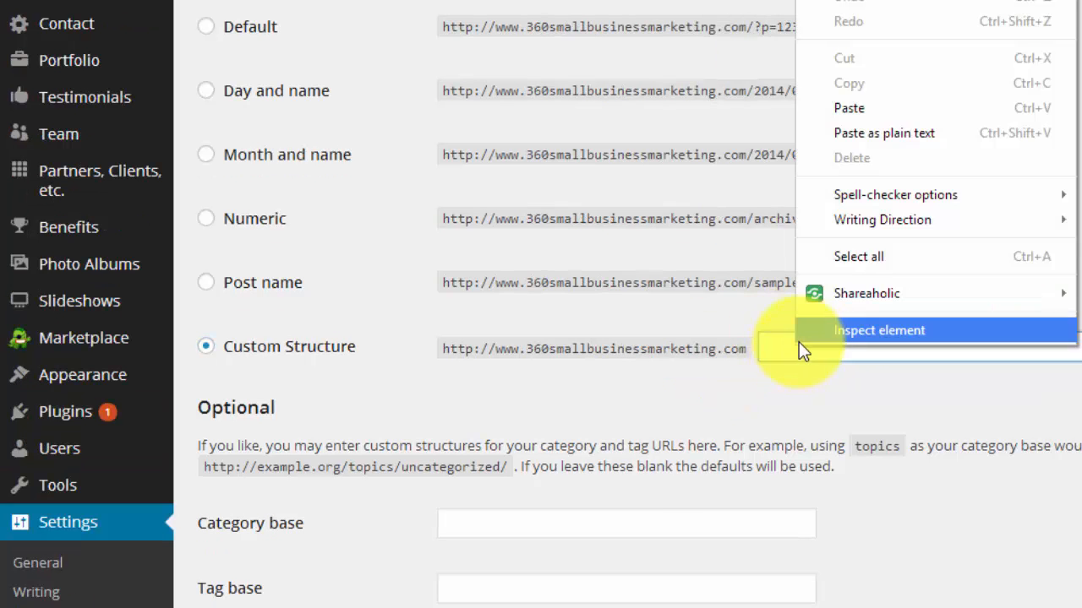
pyautogui.click(861, 108)
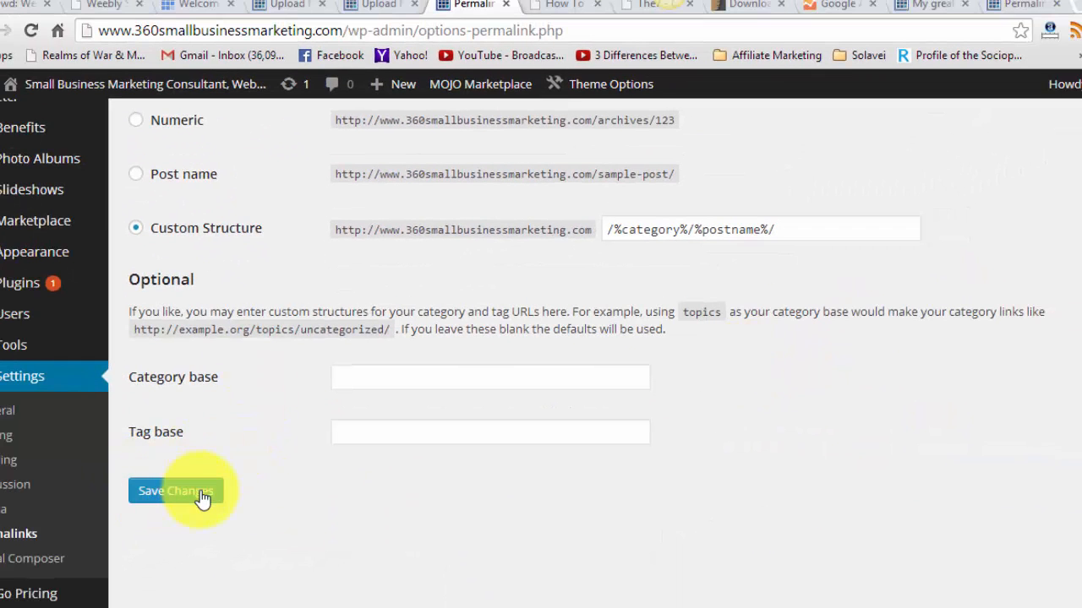
pyautogui.scroll(1, 507, 300)
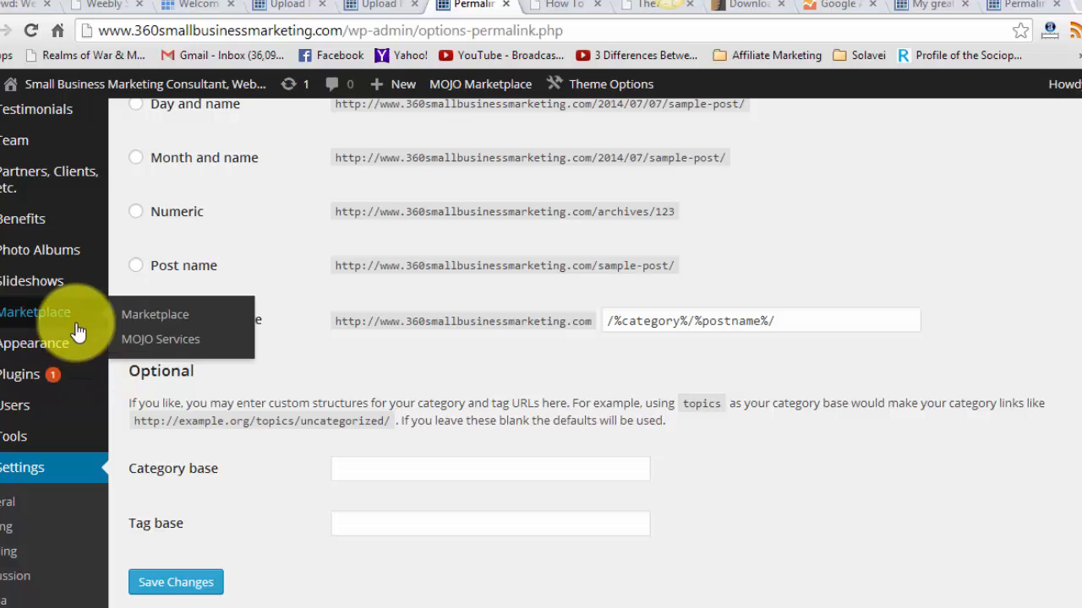
pyautogui.click(186, 582)
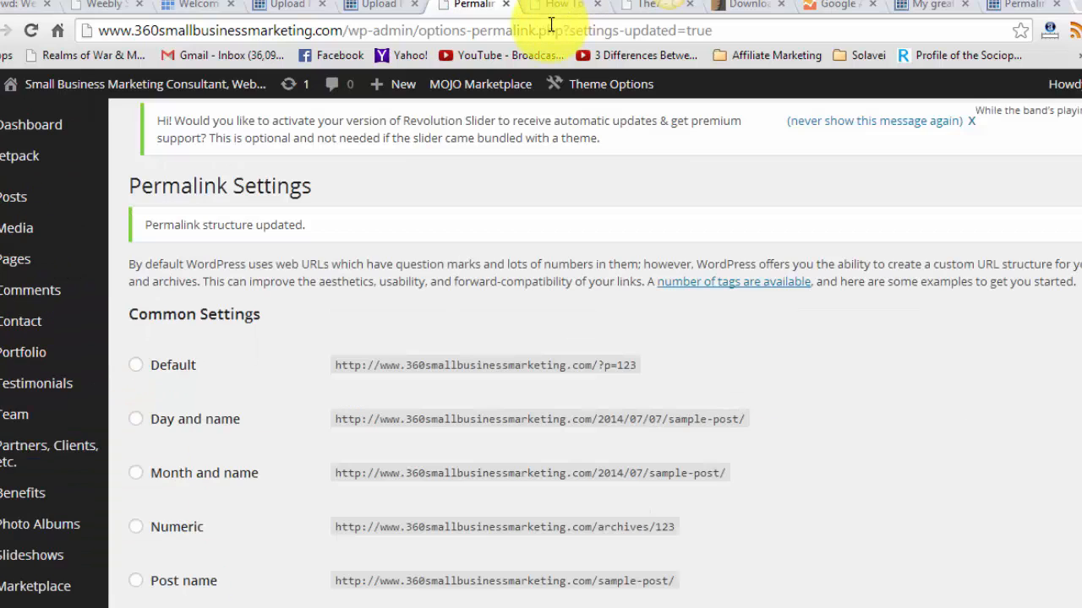
# - Open the post categories and add two new ones, Web Design and SEO Tips
pyautogui.click(152, 251)
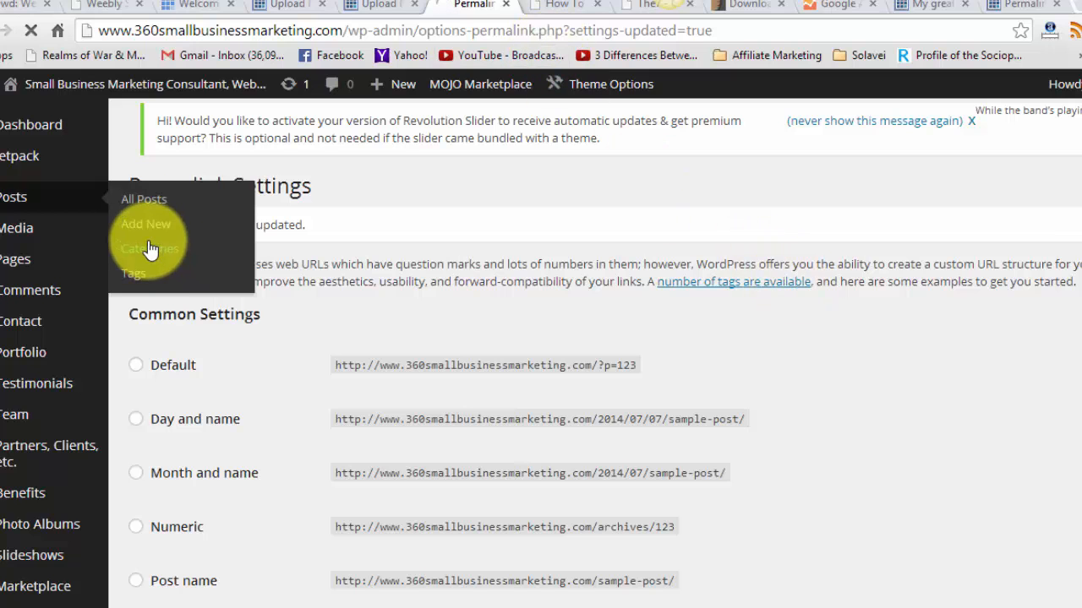
pyautogui.scroll(-1, 512, 275)
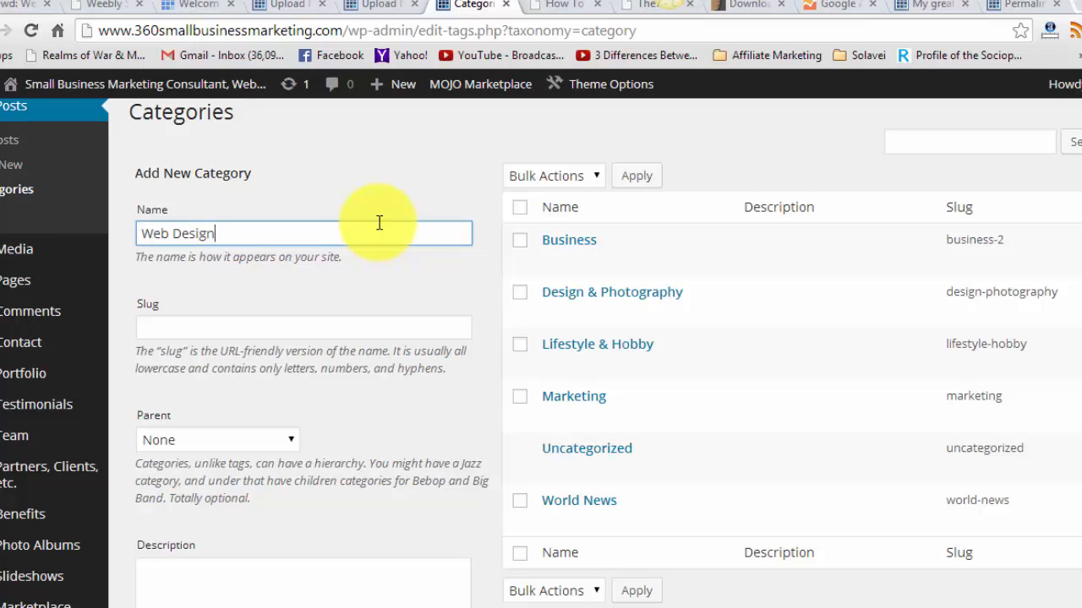
pyautogui.scroll(-3, 270, 245)
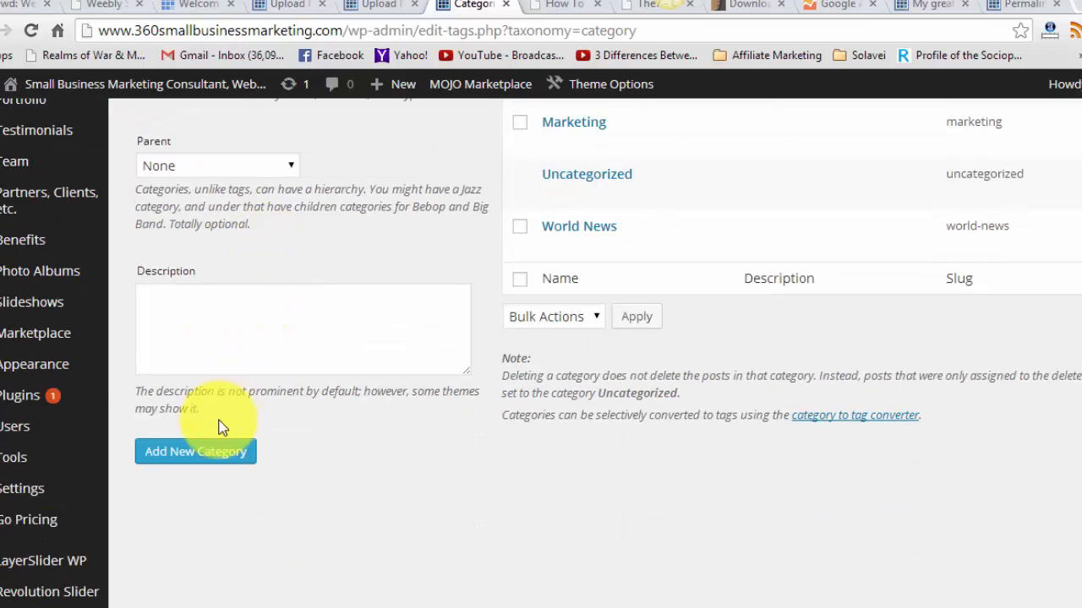
pyautogui.click(210, 452)
pyautogui.scroll(2, 315, 290)
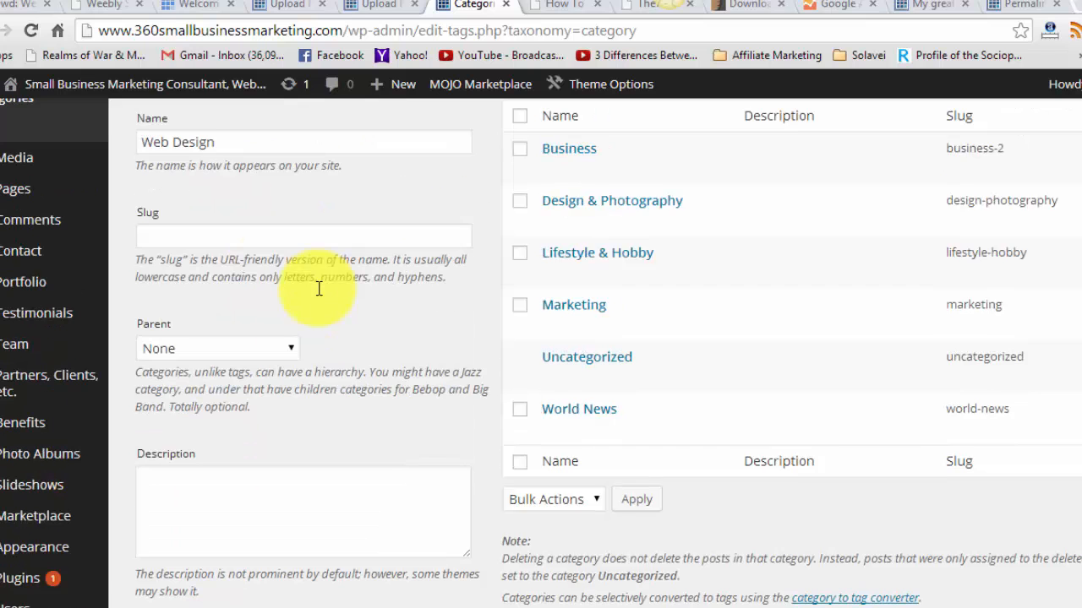
pyautogui.scroll(1, 319, 296)
pyautogui.click(250, 233)
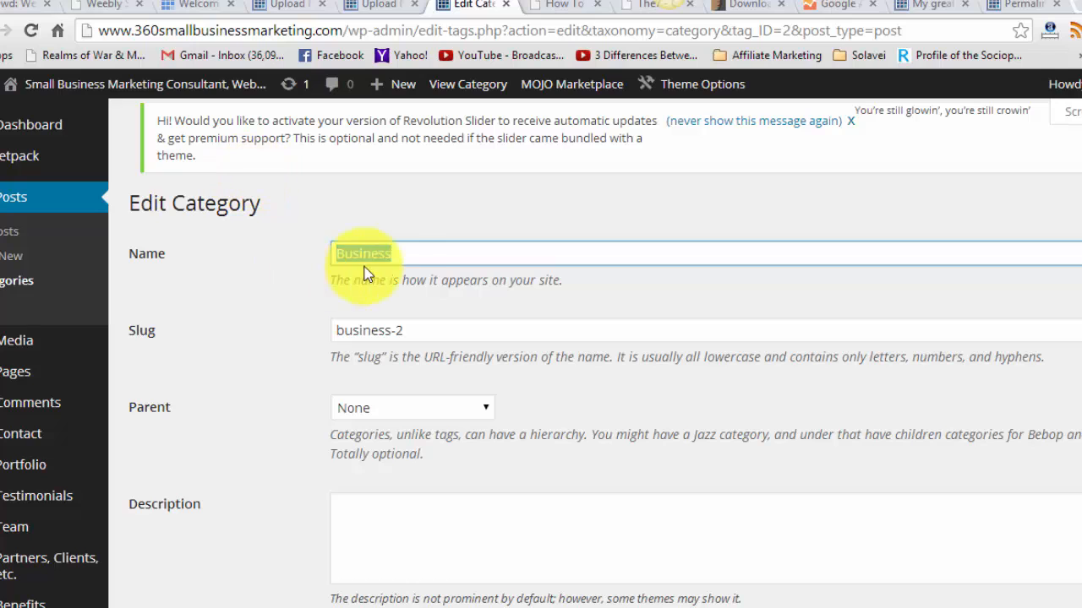
# - Rename the Business category as Small Business Marketing, set its slug to small-business-marketing, and update it
pyautogui.moveTo(394, 254); pyautogui.dragTo(336, 257)
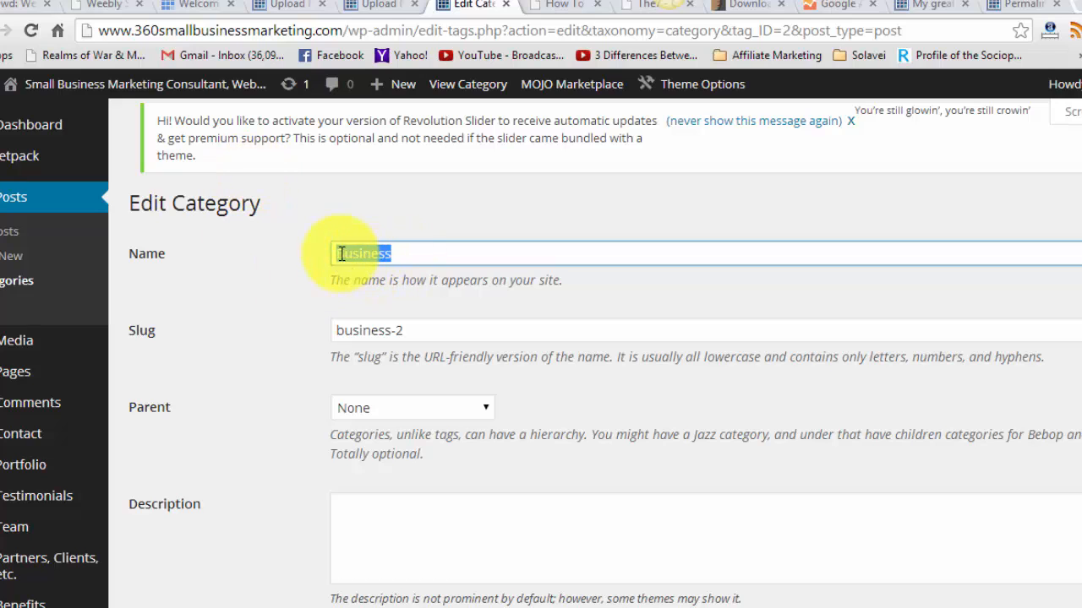
pyautogui.press('BackSpace')
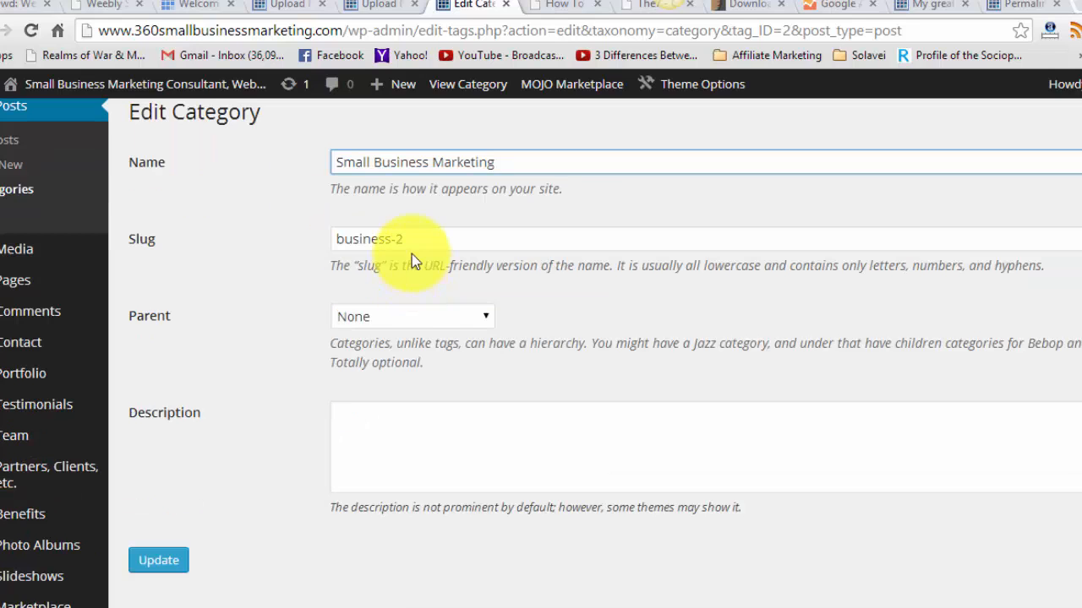
pyautogui.moveTo(417, 241); pyautogui.dragTo(253, 226)
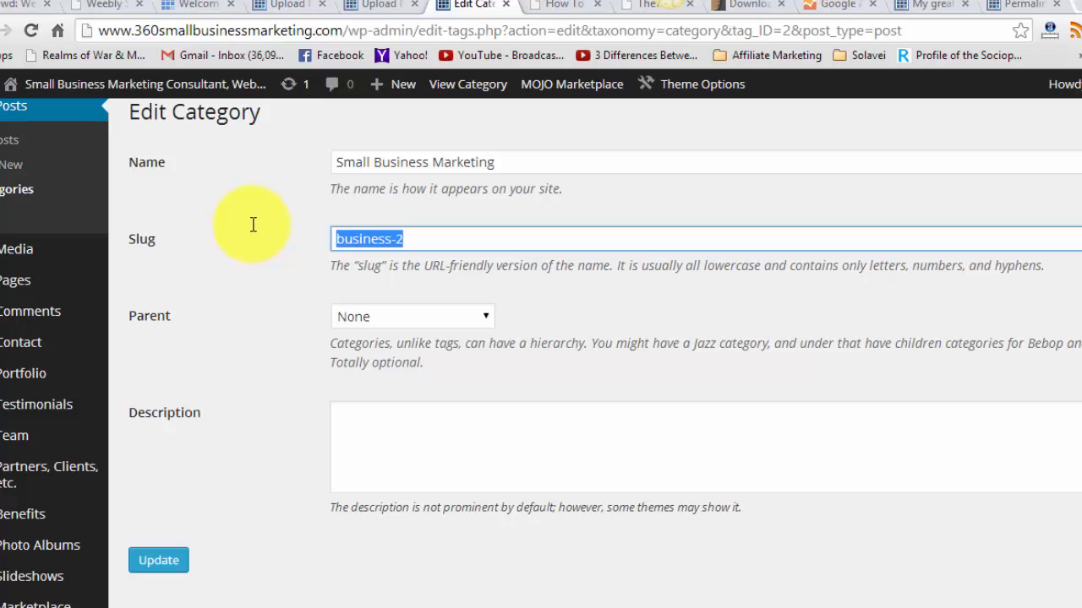
pyautogui.write('small')
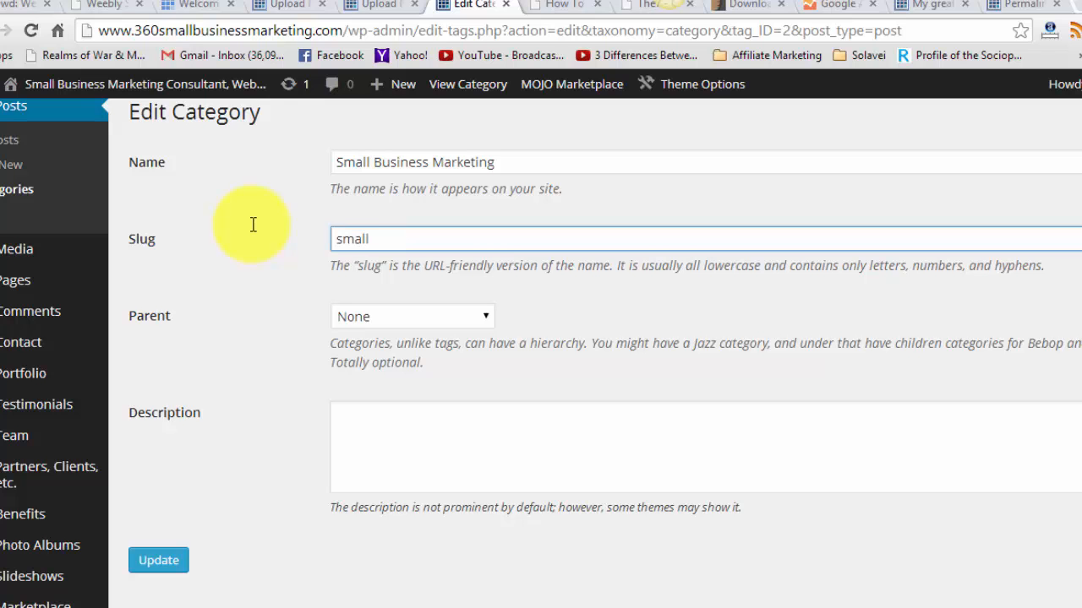
pyautogui.write('-business')
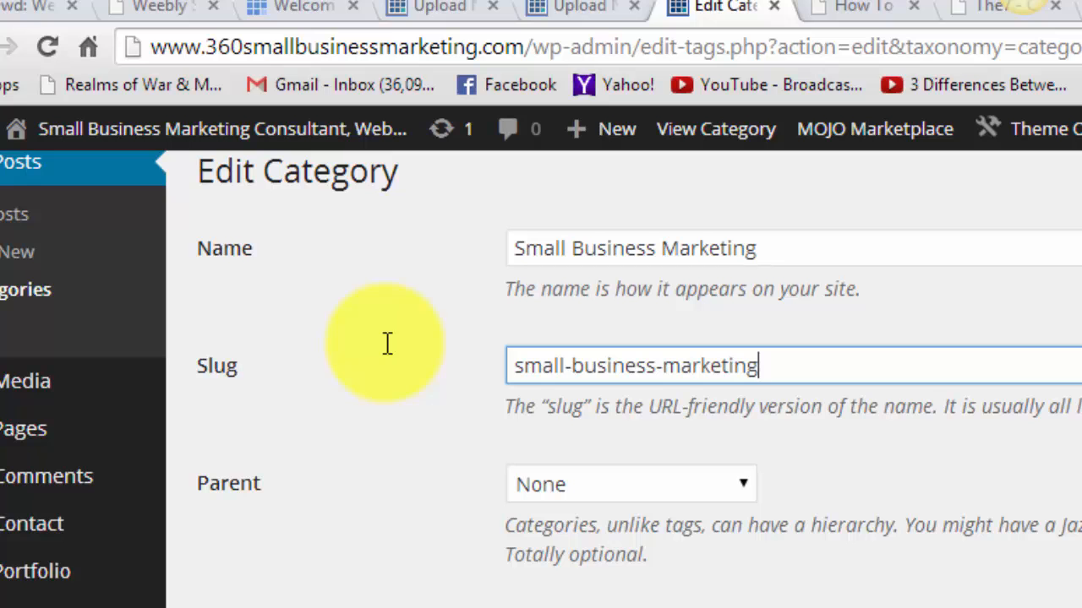
pyautogui.write('-marketing')
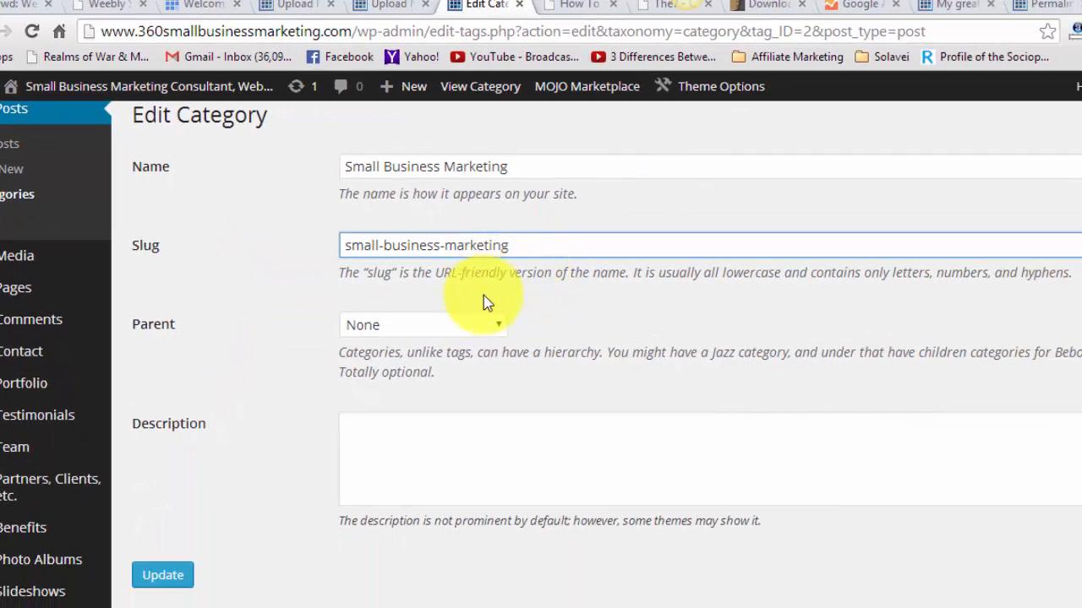
pyautogui.press('Return')
# - Edit the Design & Photography category, renaming it Video Marketing and replacing its slug to match
pyautogui.click(573, 234)
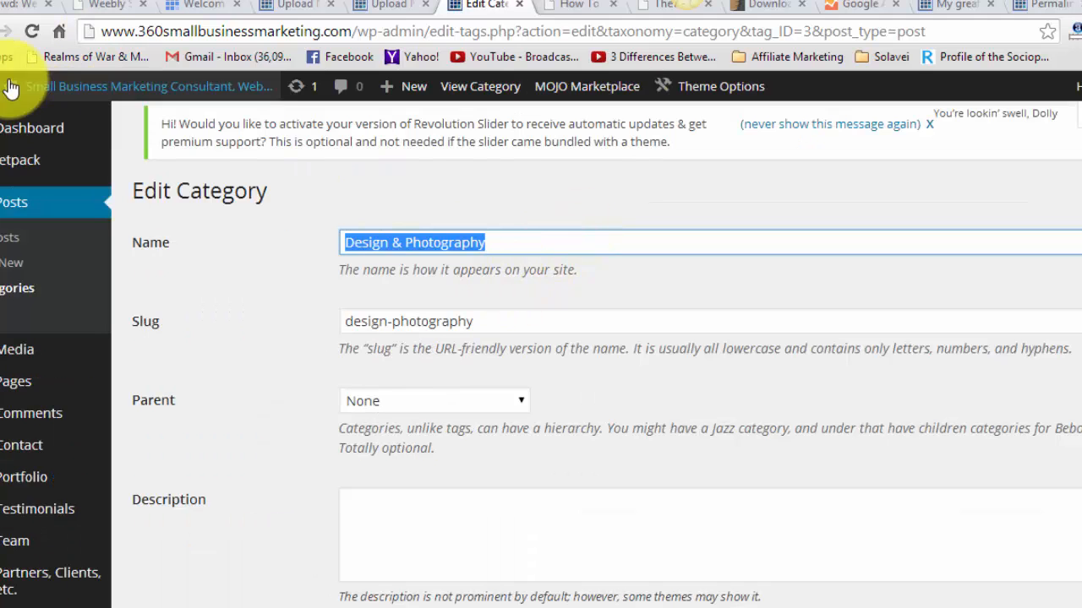
pyautogui.click(6, 32)
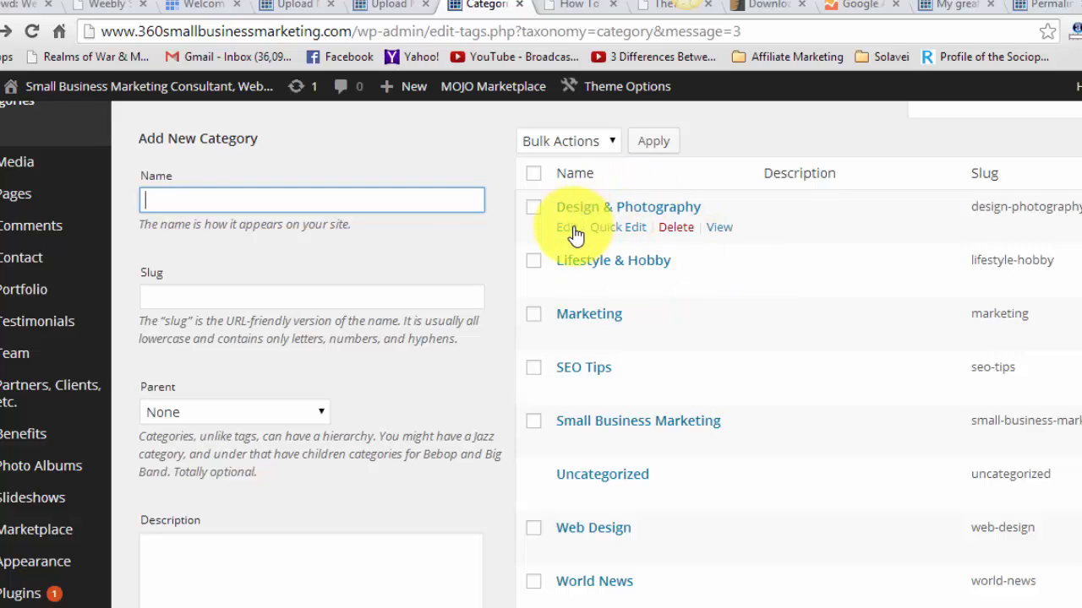
pyautogui.click(574, 235)
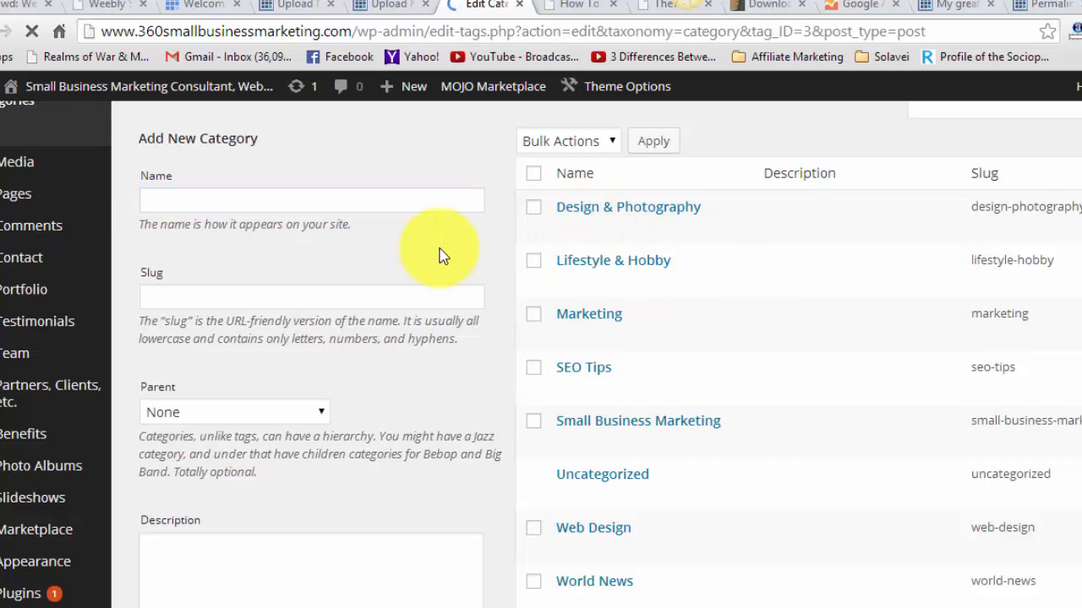
pyautogui.tripleClick(512, 244)
pyautogui.write('Video Marketing')
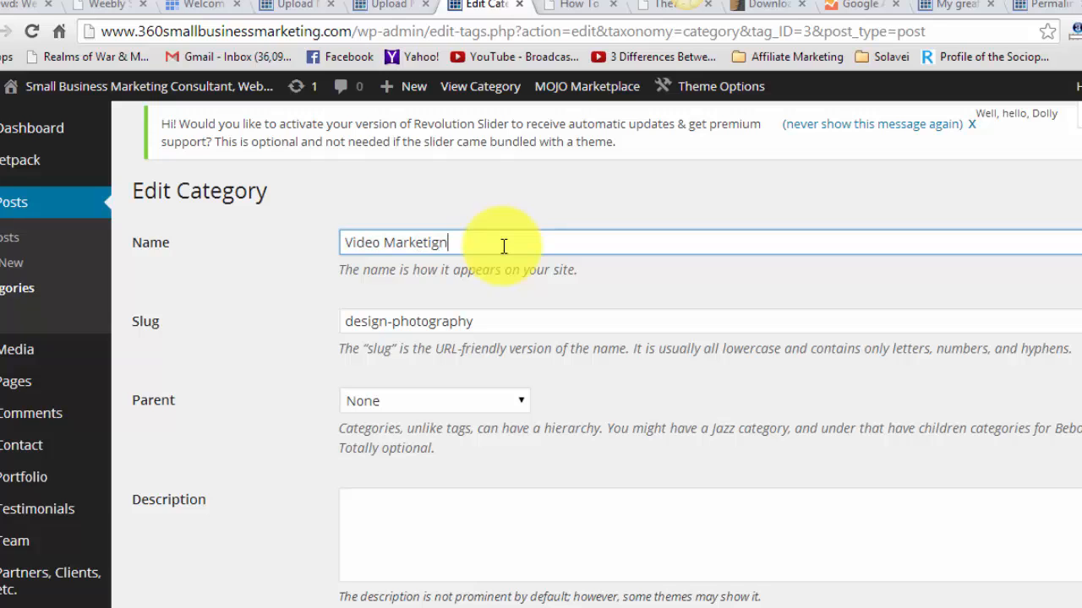
pyautogui.press('Tab')
pyautogui.write('v')
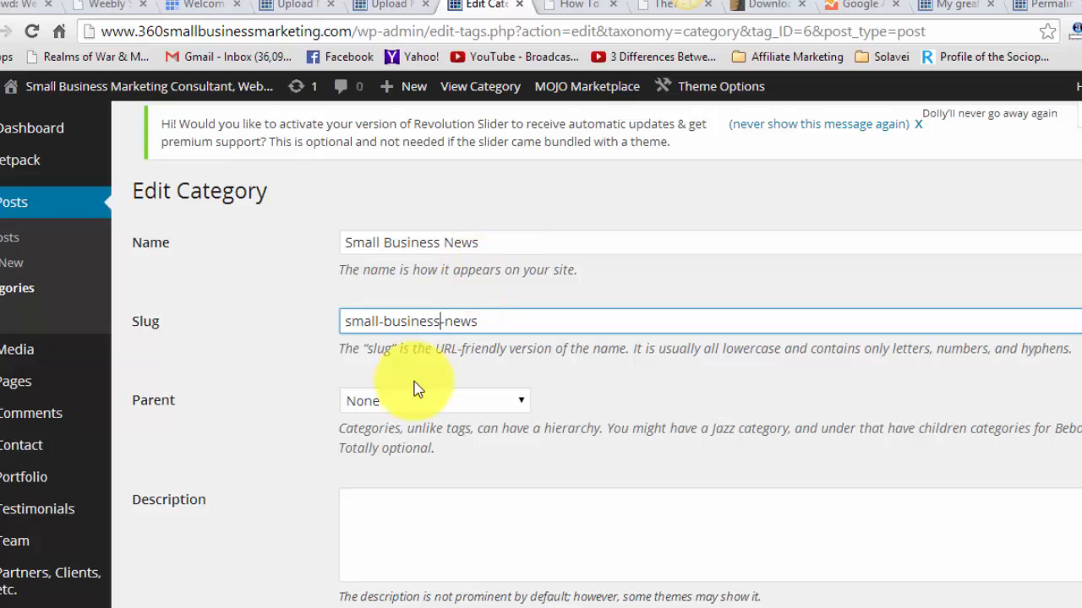
# - Save the category edited as Small Business News with the slug small-business-news, and look over the category list
pyautogui.click(171, 607)
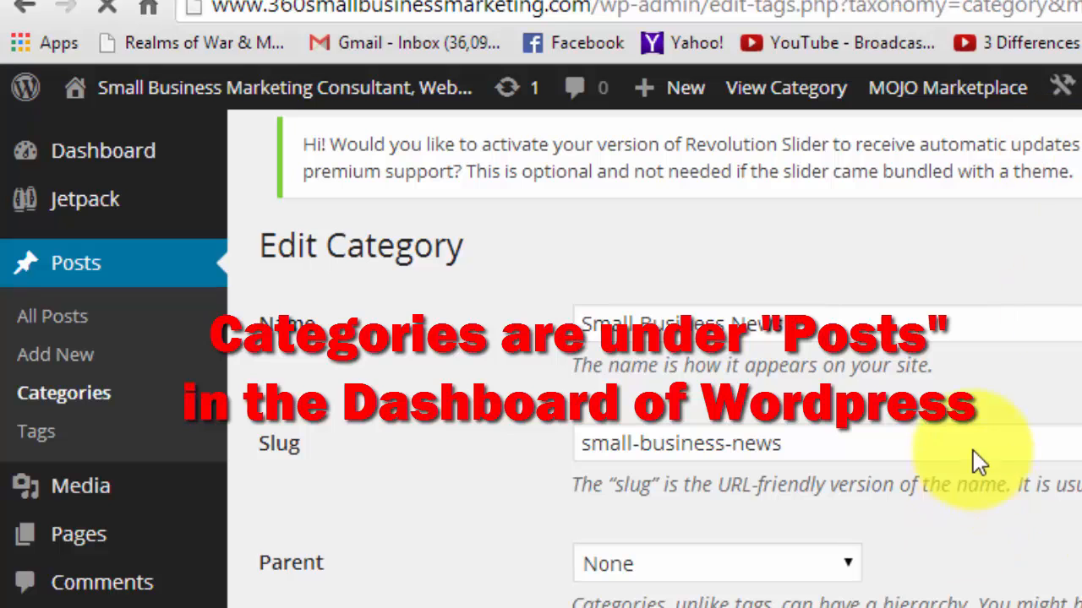
pyautogui.scroll(-5, 1040, 490)
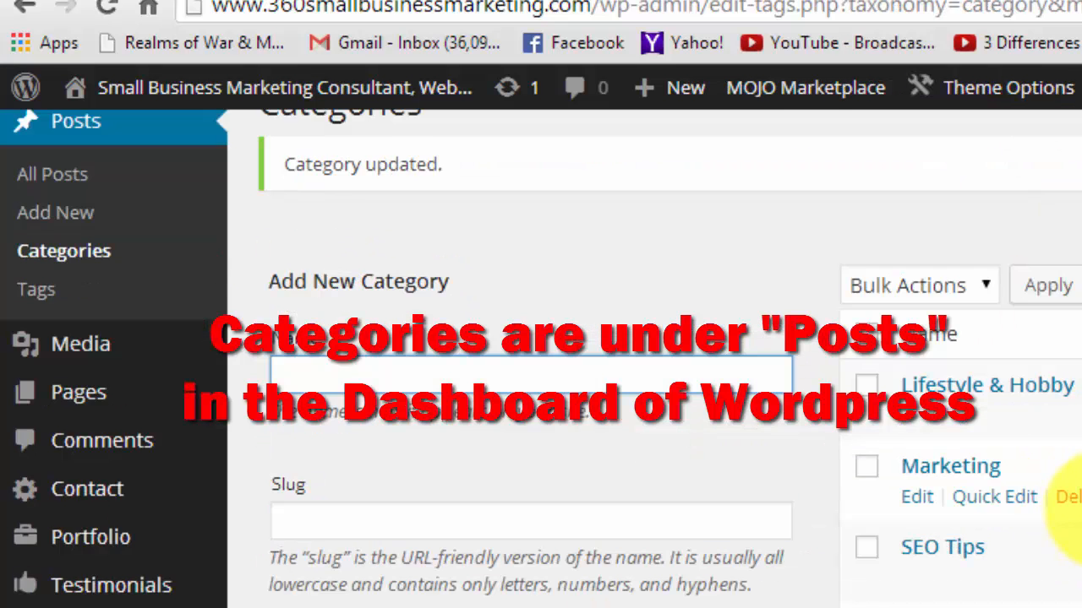
pyautogui.scroll(5, 1014, 496)
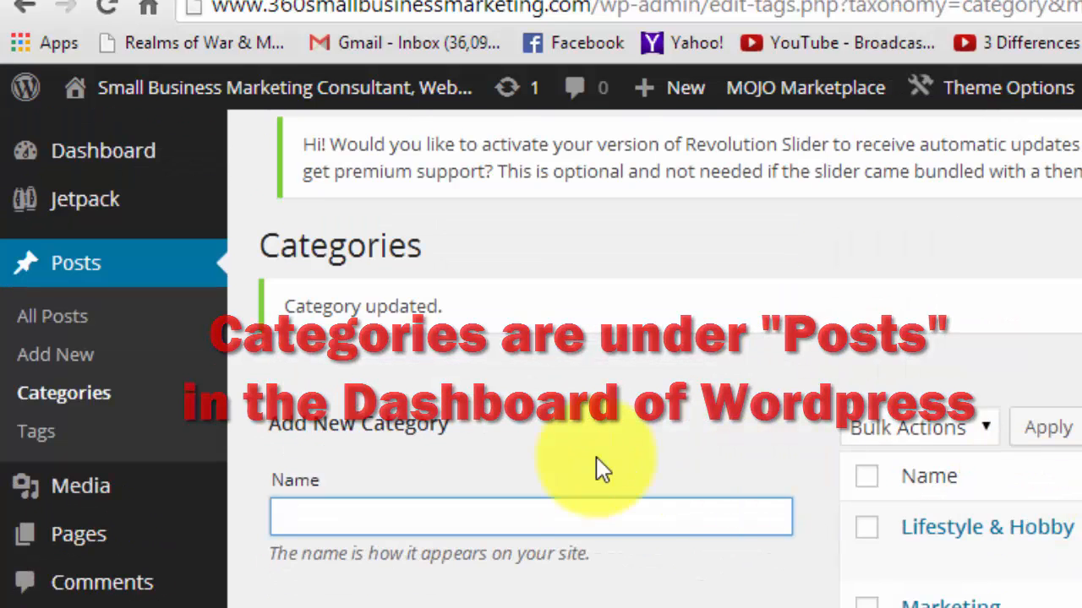
pyautogui.scroll(-2, 596, 466)
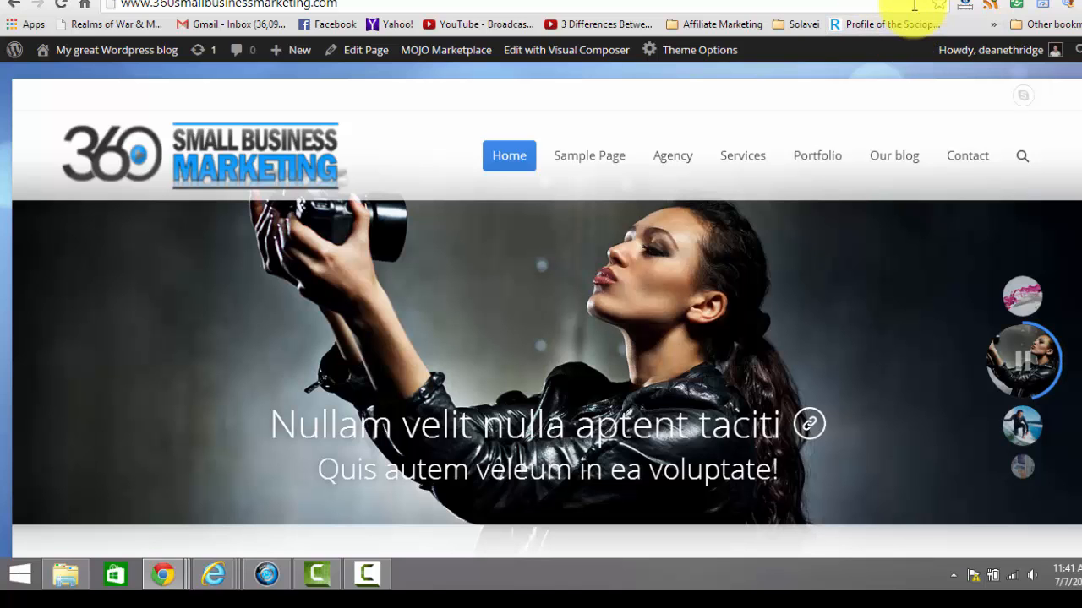
# - Switch to Google Analytics, access the account, and look over the websites it tracks
pyautogui.click(789, 1)
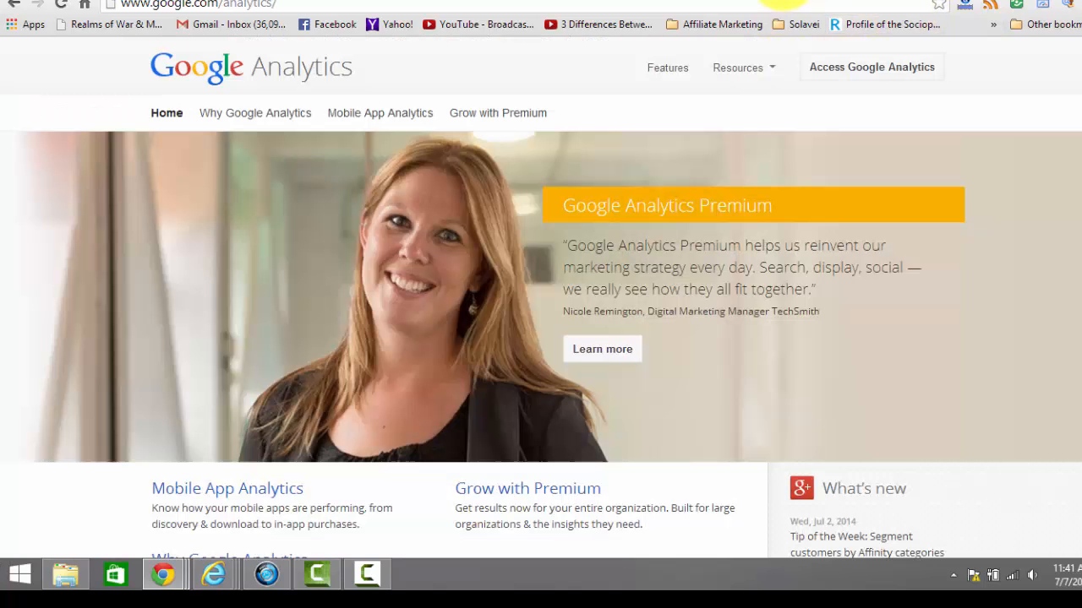
pyautogui.click(870, 75)
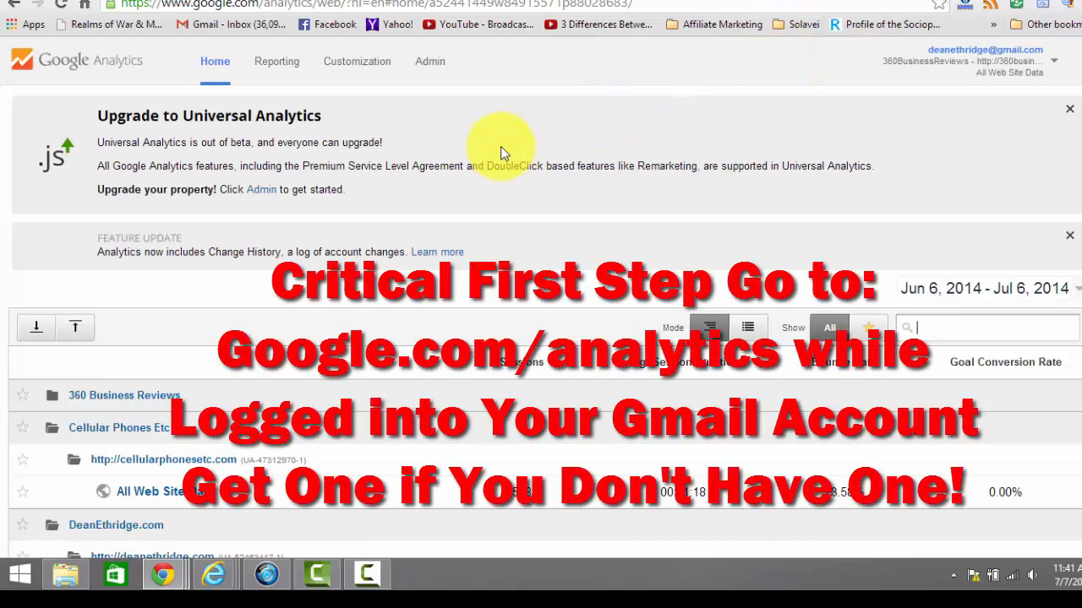
pyautogui.scroll(-2, 313, 259)
pyautogui.scroll(-1, 156, 272)
pyautogui.scroll(2, 401, 104)
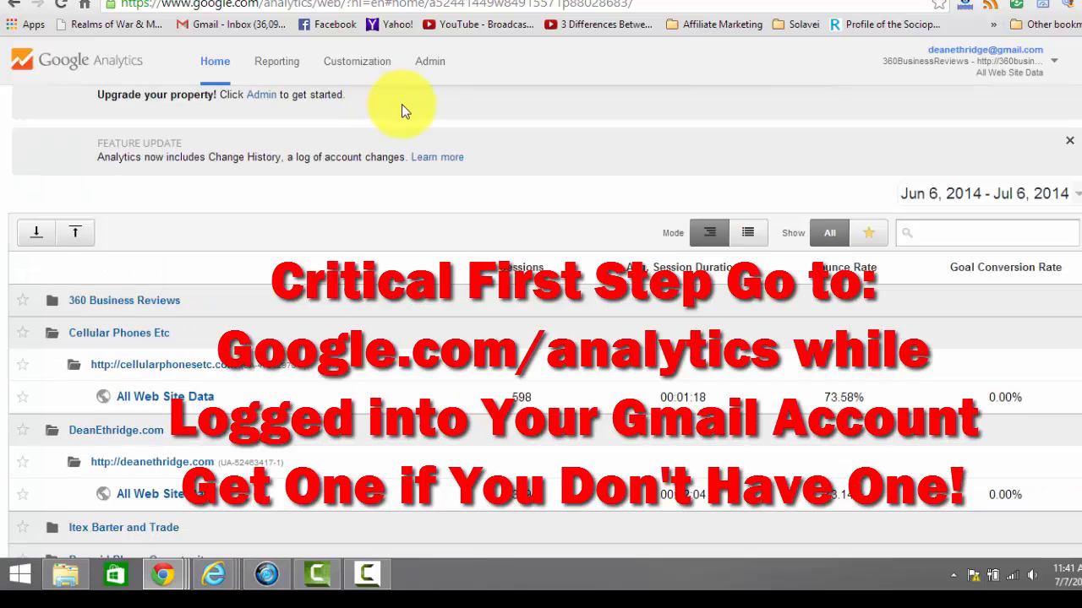
# - Start creating a new account from the administration area of Google Analytics
pyautogui.click(428, 71)
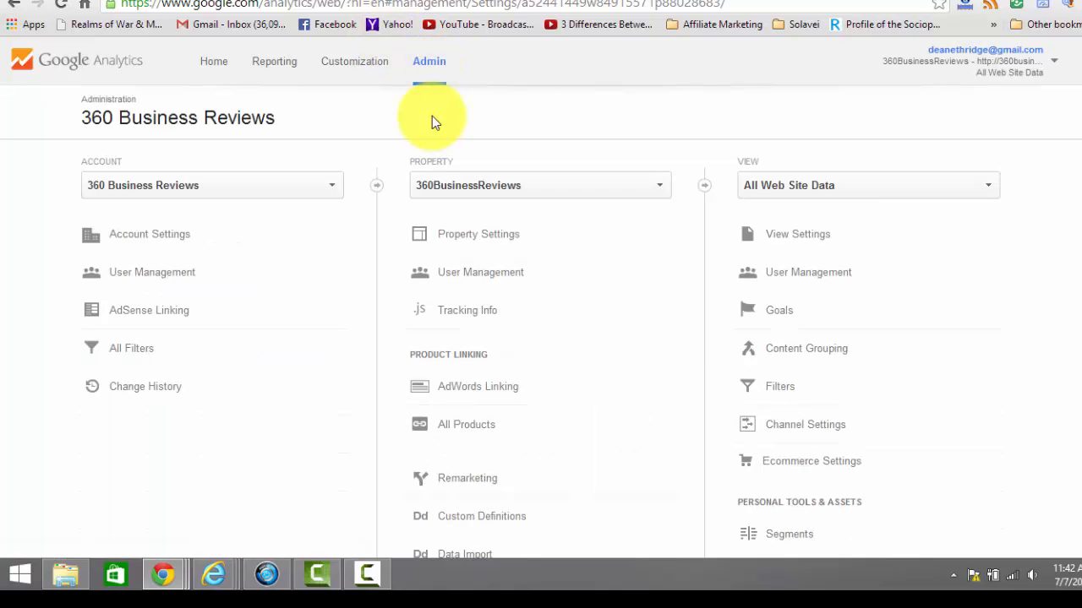
pyautogui.click(334, 192)
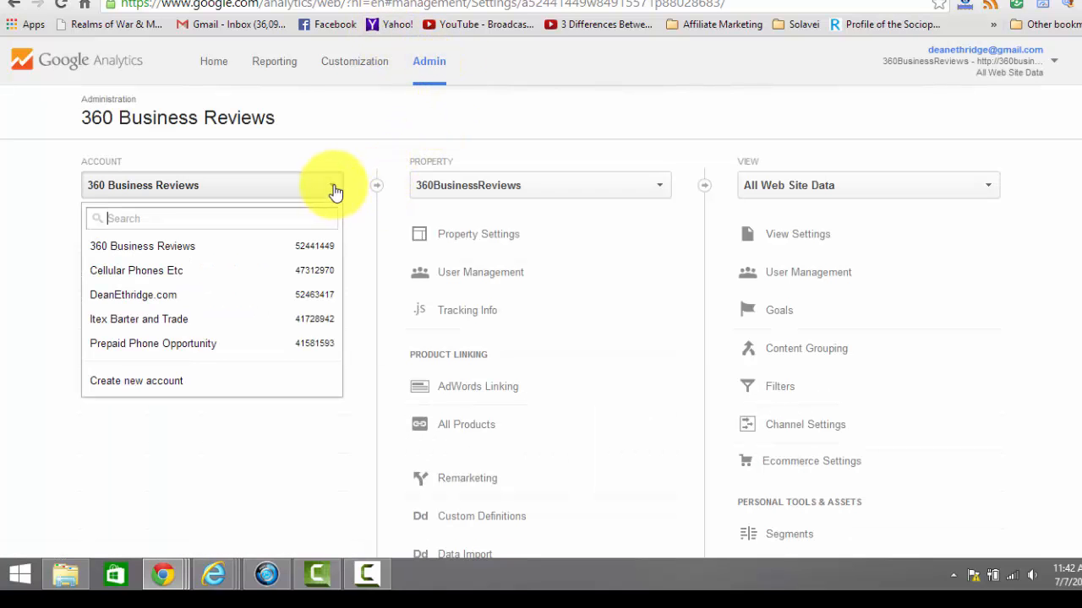
pyautogui.click(334, 190)
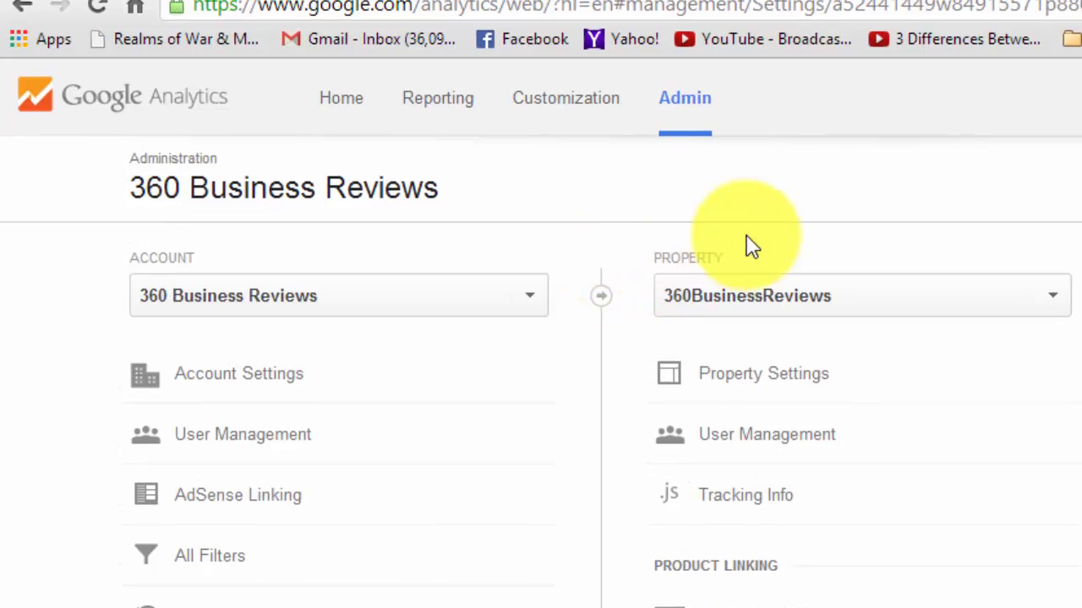
pyautogui.click(531, 309)
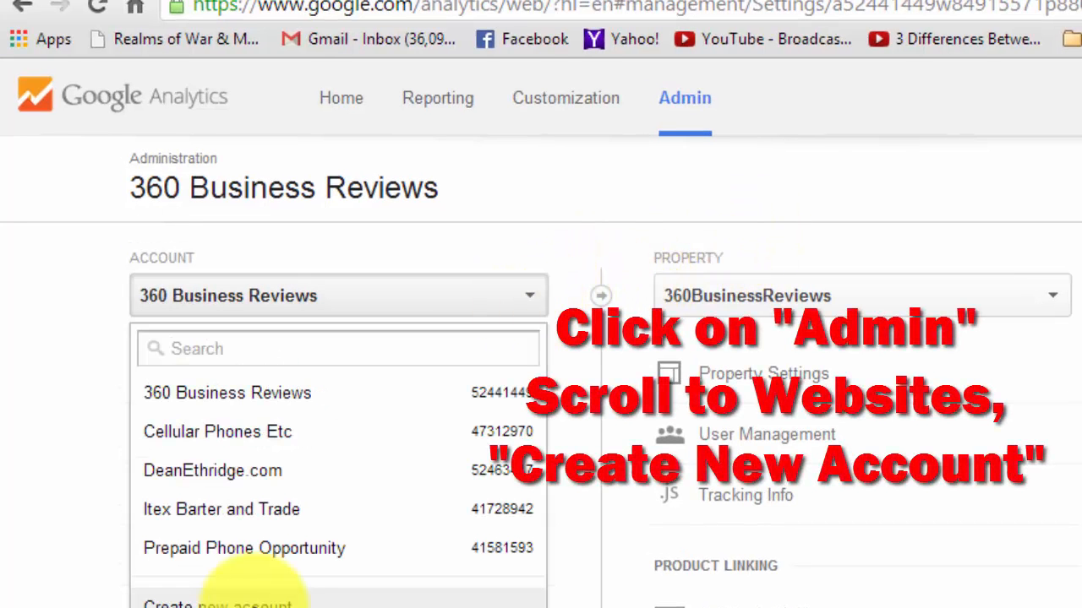
pyautogui.click(245, 592)
# - Name both the new account and its website 360 Small Business Marketing
pyautogui.scroll(-2, 422, 405)
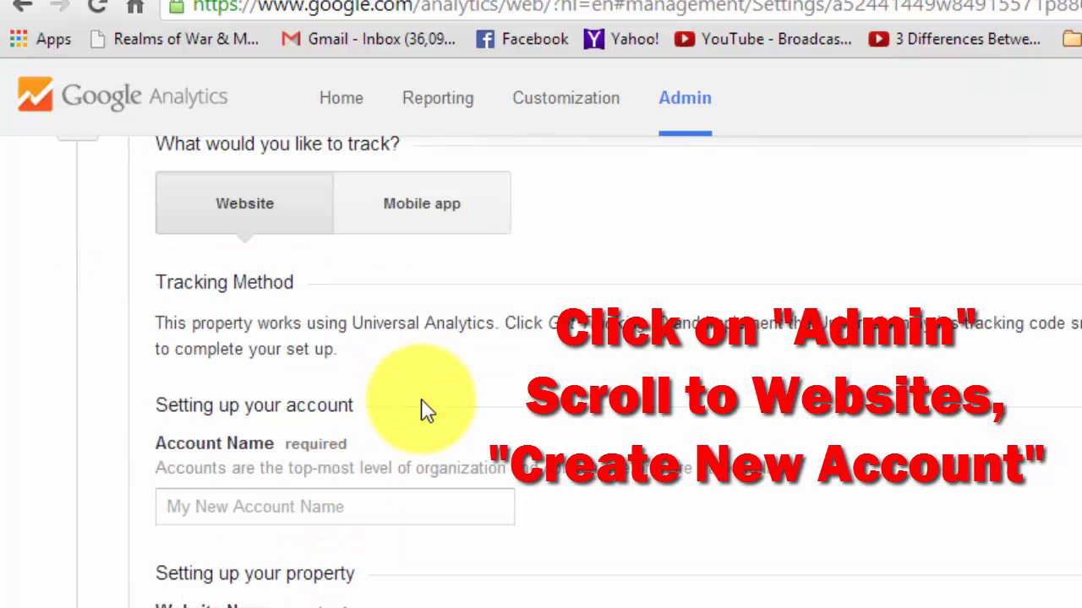
pyautogui.scroll(-2, 394, 355)
pyautogui.click(339, 376)
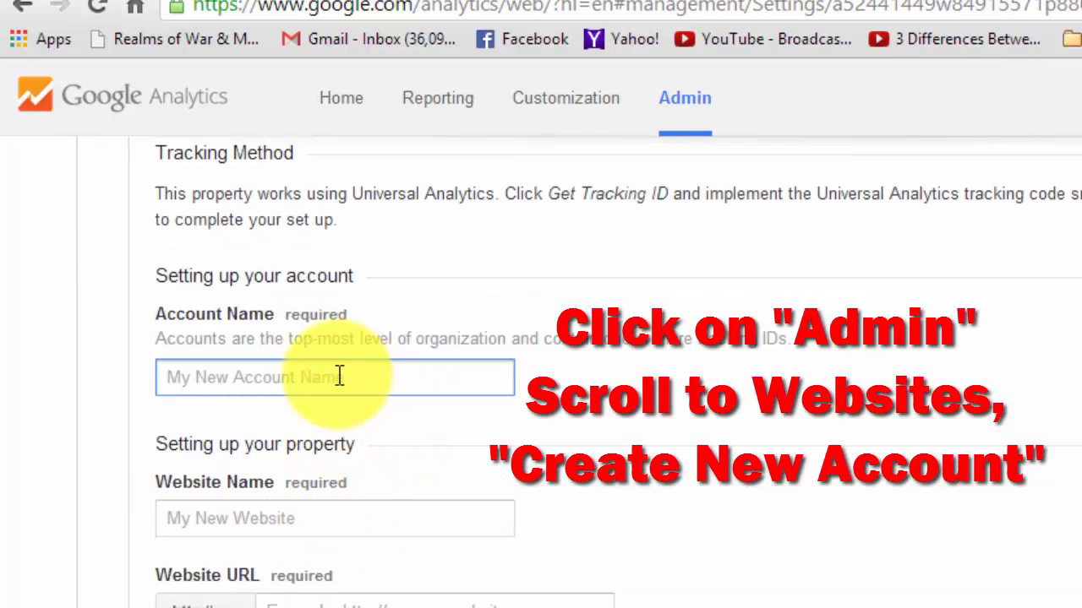
pyautogui.write('360 Sma')
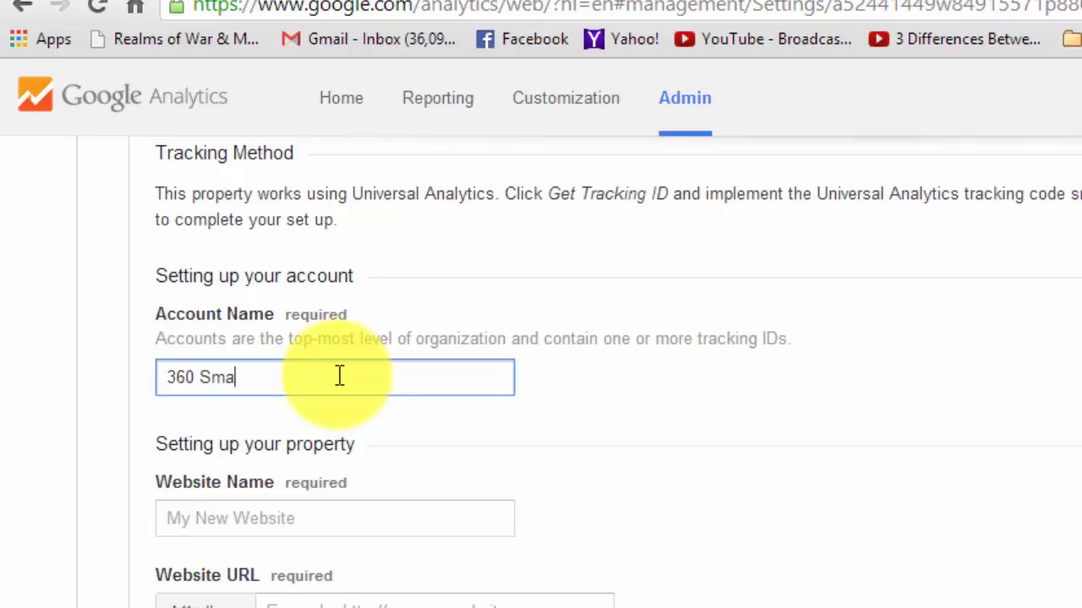
pyautogui.write('ll Business Marketing')
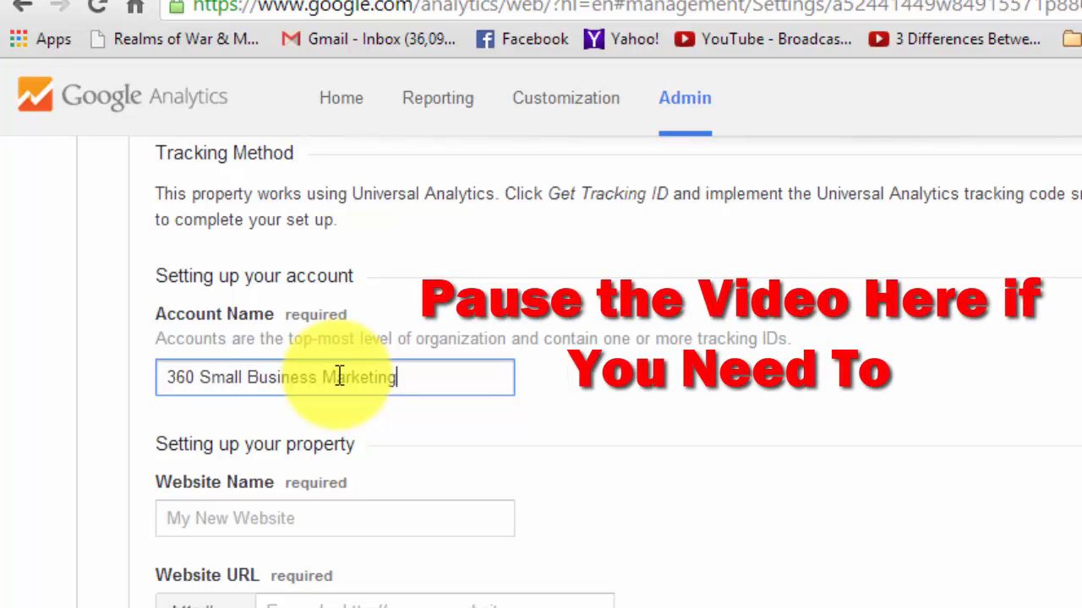
pyautogui.press('Tab')
pyautogui.write('360 Small Business Ma')
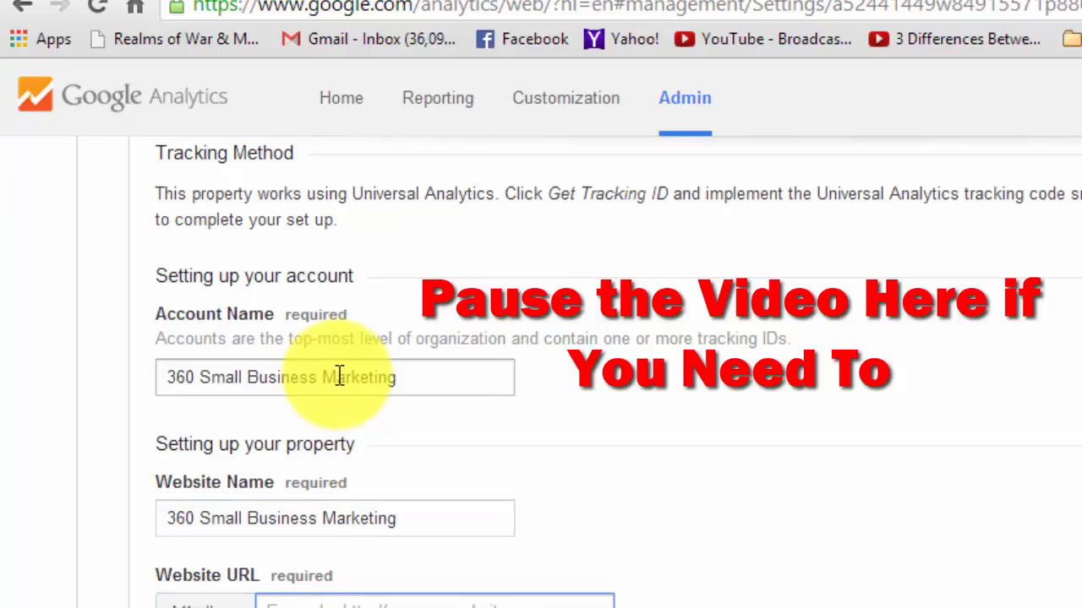
# - Enter 360smallbusinessmarketing.com as the website URL for the new property
pyautogui.write('360')
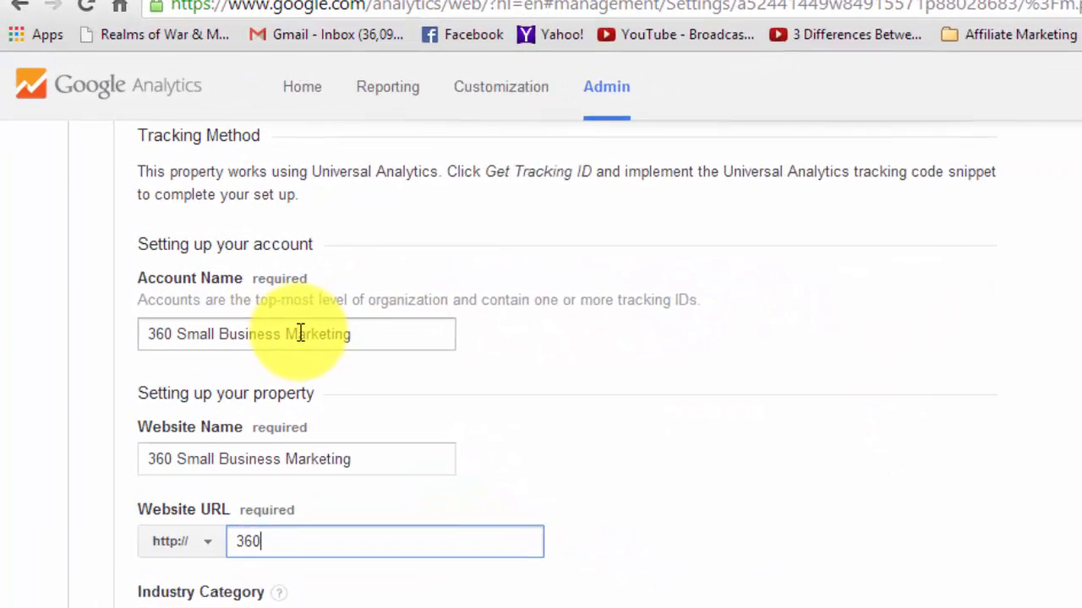
pyautogui.write('sm')
pyautogui.write('allbusine')
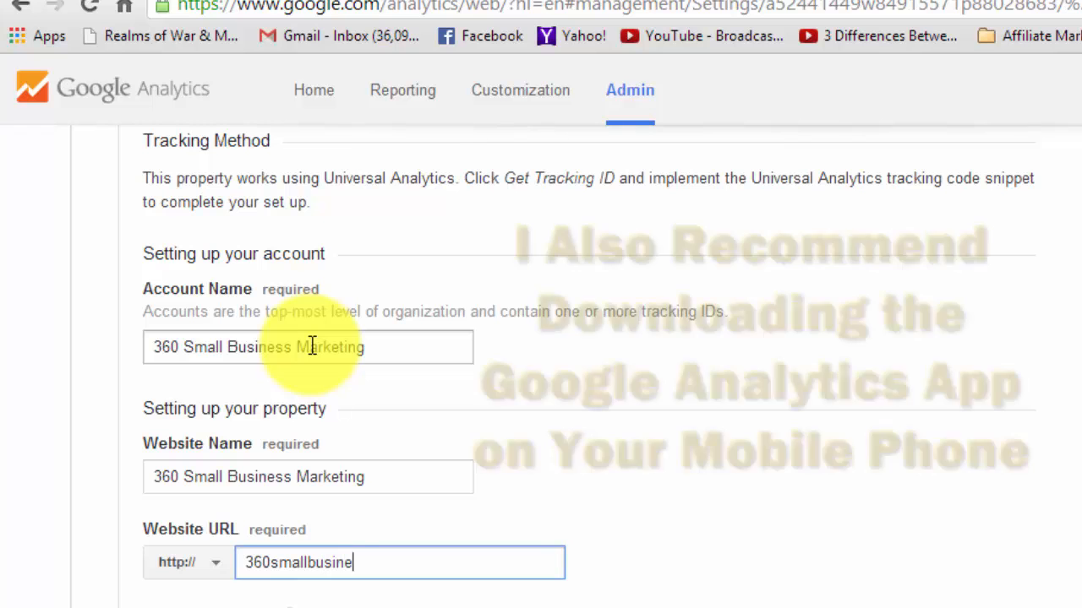
pyautogui.write('ssmarketing.co')
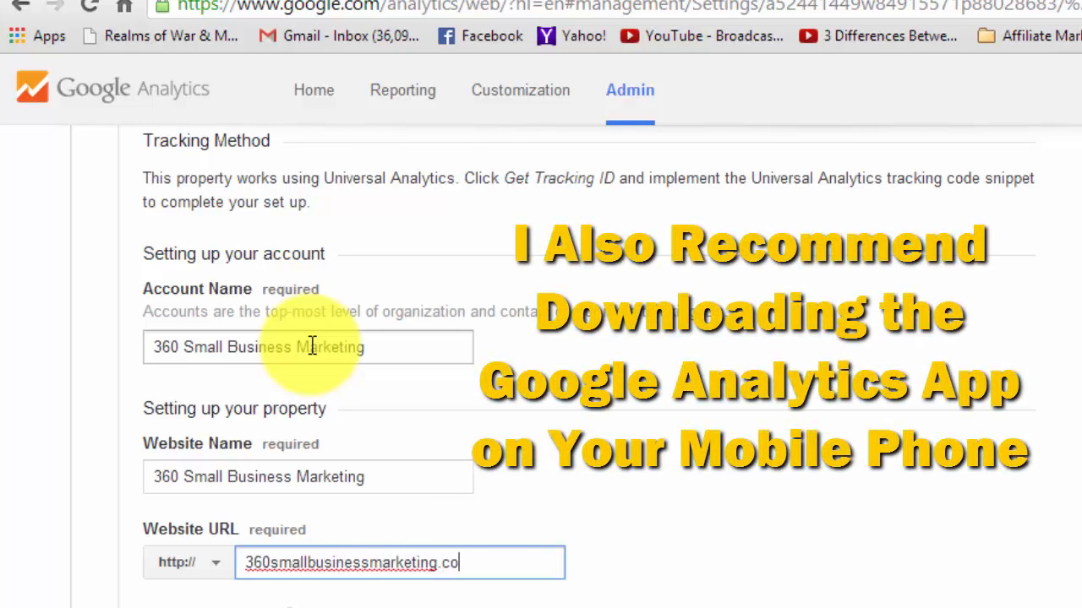
pyautogui.write('m')
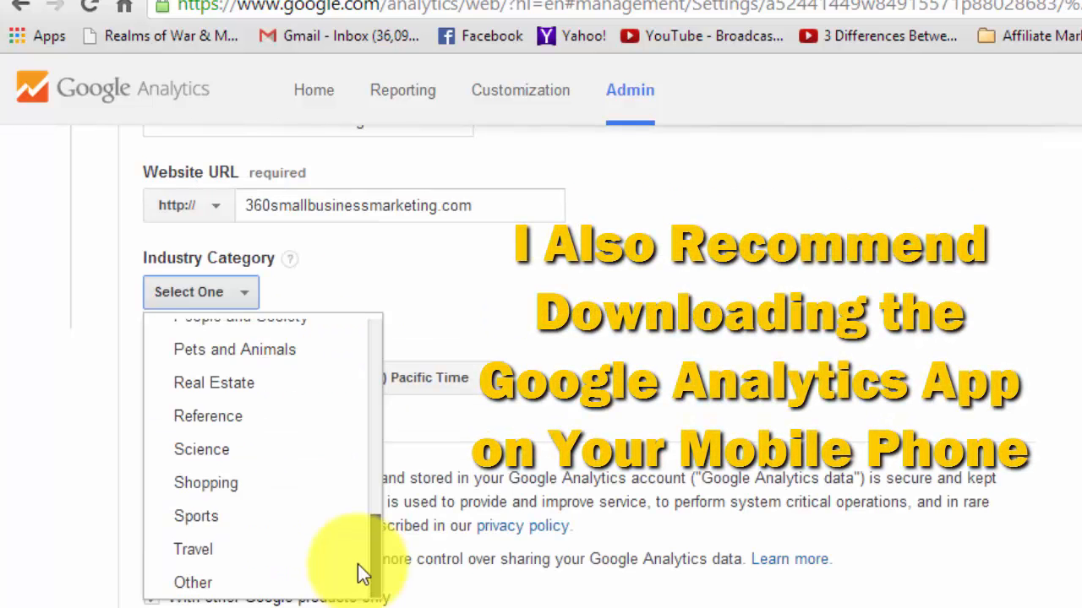
# - Set the industry category to Internet and Telecom and the United States reporting time zone to Eastern Time
pyautogui.moveTo(357, 563); pyautogui.dragTo(367, 468)
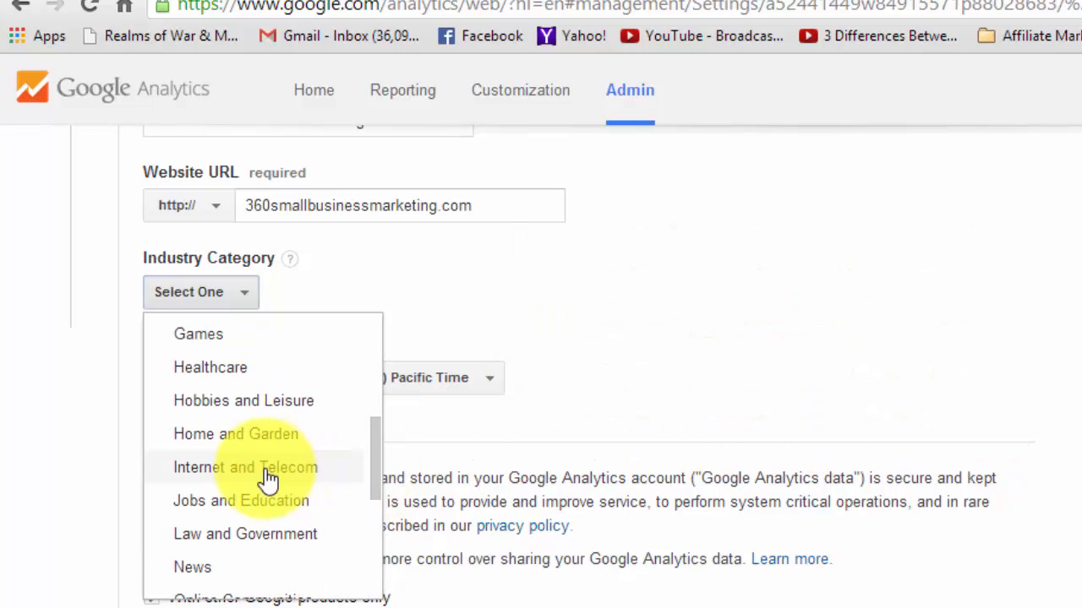
pyautogui.click(269, 479)
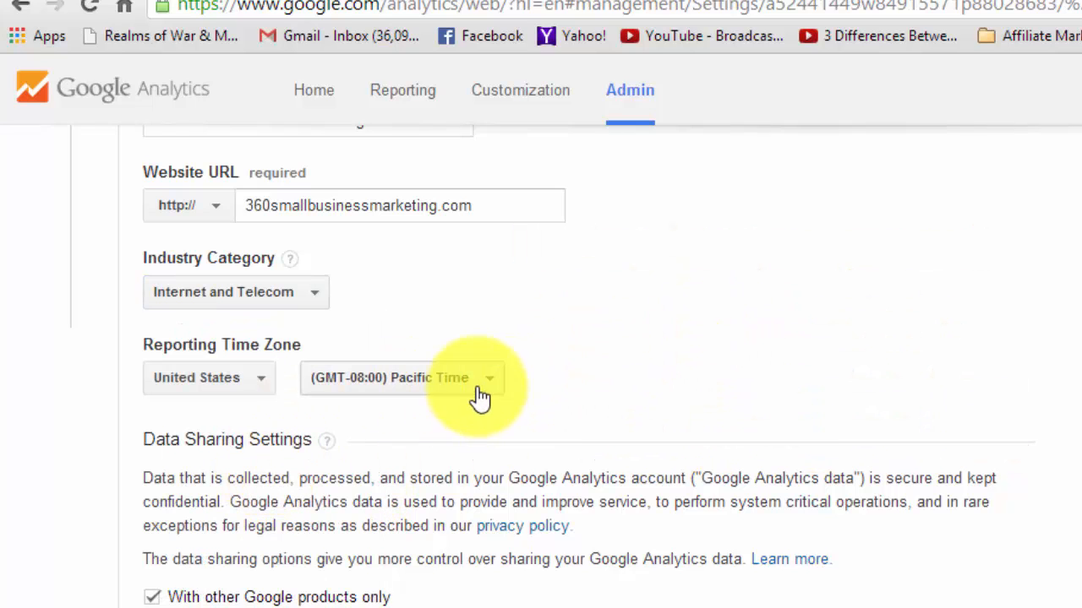
pyautogui.click(480, 394)
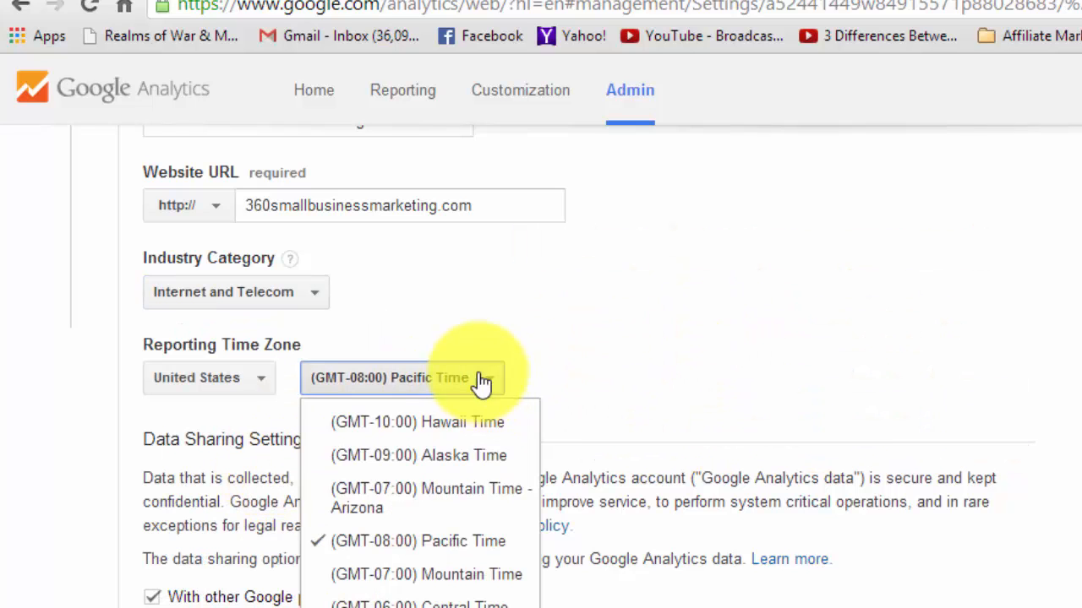
pyautogui.click(457, 605)
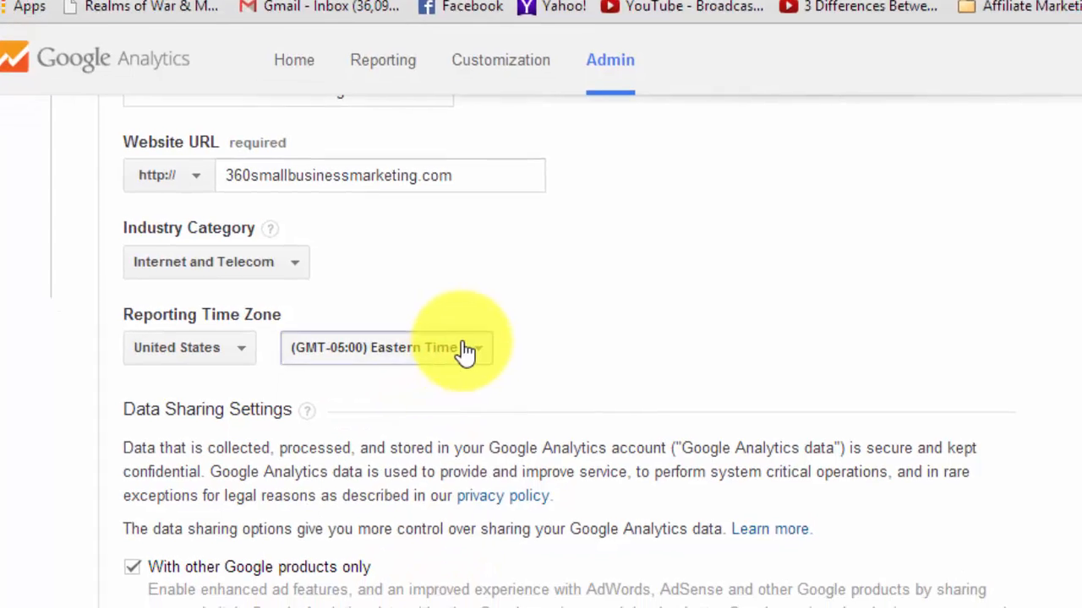
pyautogui.click(466, 351)
pyautogui.click(443, 581)
# - Request the tracking ID with all data sharing options enabled, and accept the Google Analytics terms of service
pyautogui.scroll(-3, 664, 364)
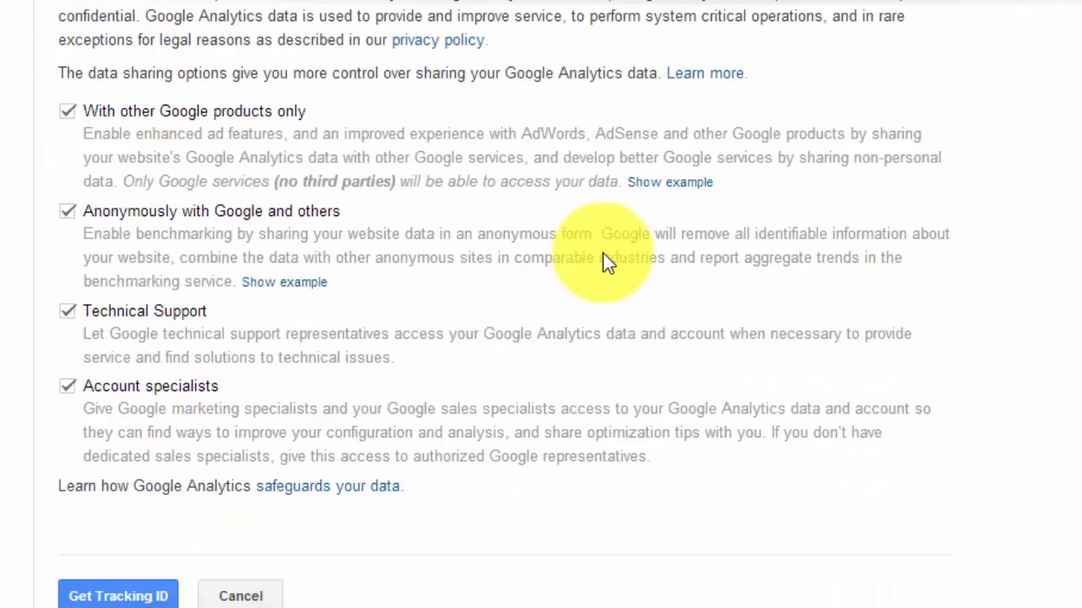
pyautogui.scroll(-1, 602, 252)
pyautogui.click(97, 547)
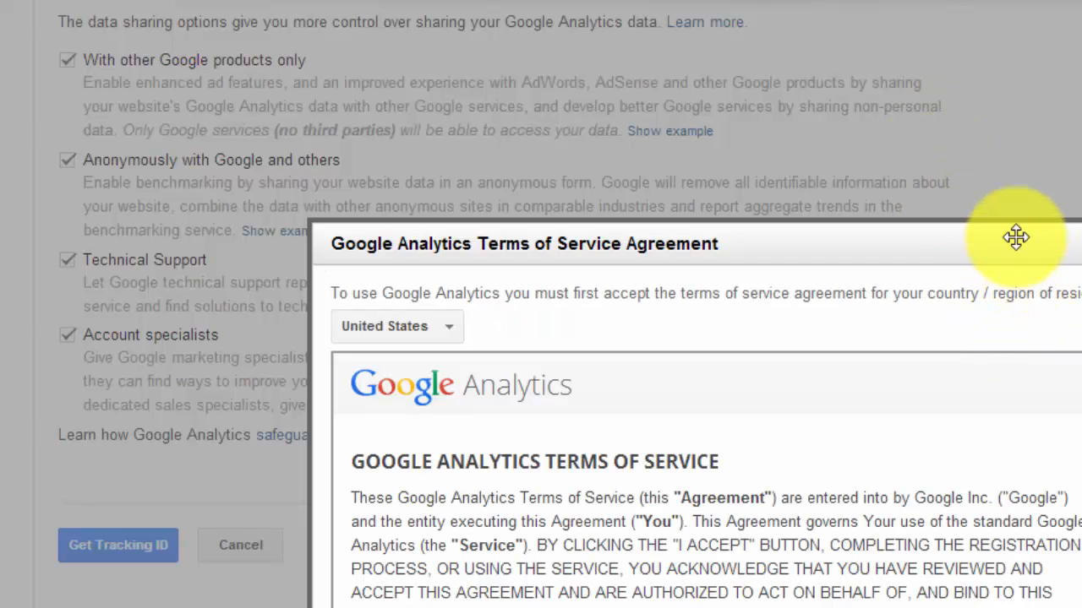
pyautogui.moveTo(1014, 234); pyautogui.dragTo(1053, 48)
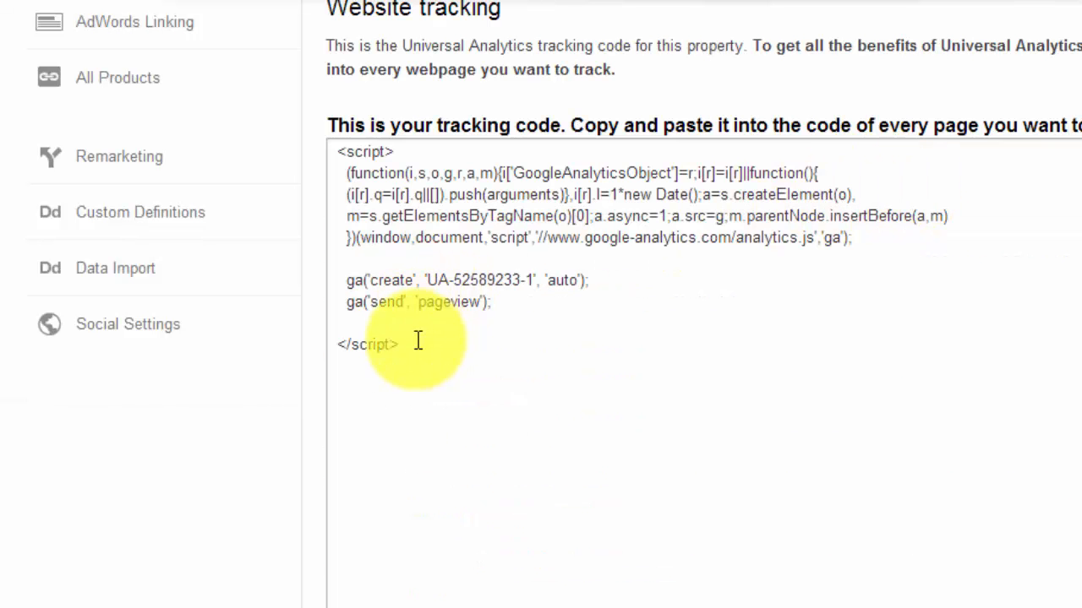
# - Copy the complete website tracking script, and open the advanced general theme options in the WordPress dashboard
pyautogui.moveTo(404, 352); pyautogui.dragTo(336, 151)
pyautogui.hotkey('ctrl', 'c')
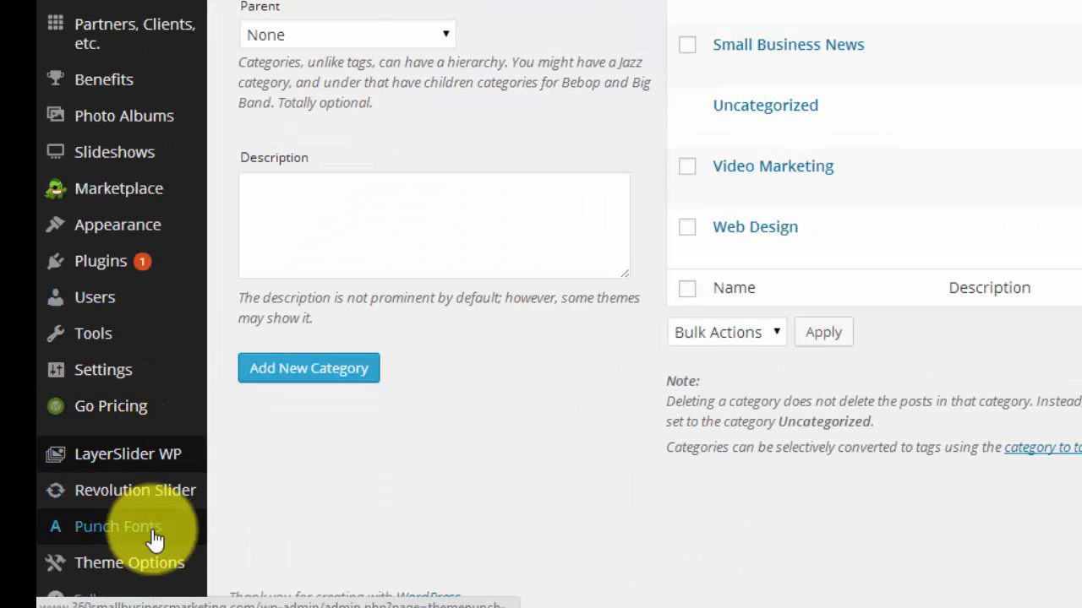
pyautogui.moveTo(165, 573)
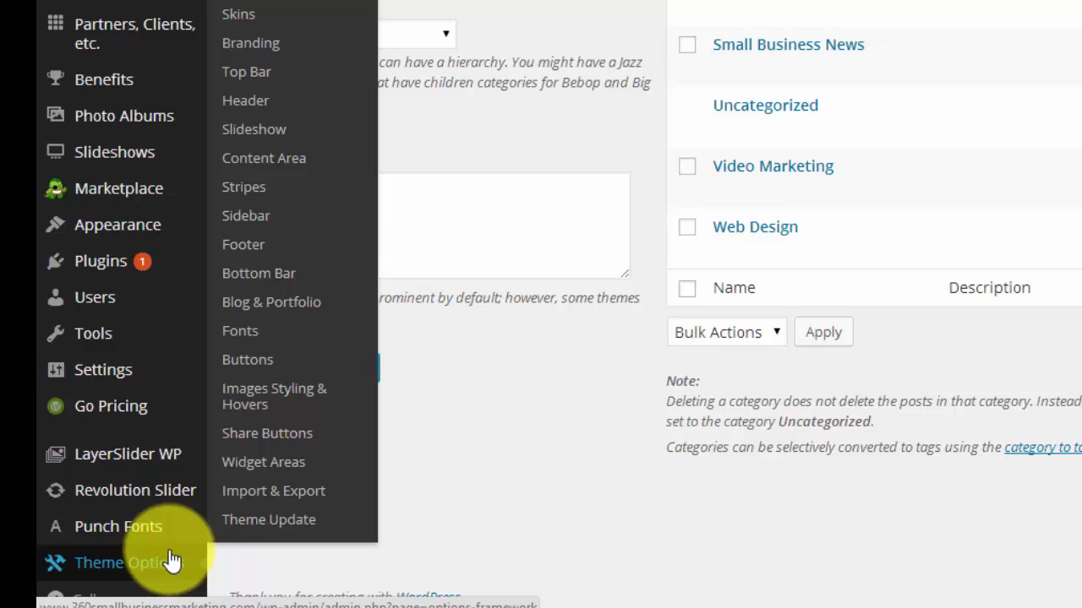
pyautogui.click(171, 559)
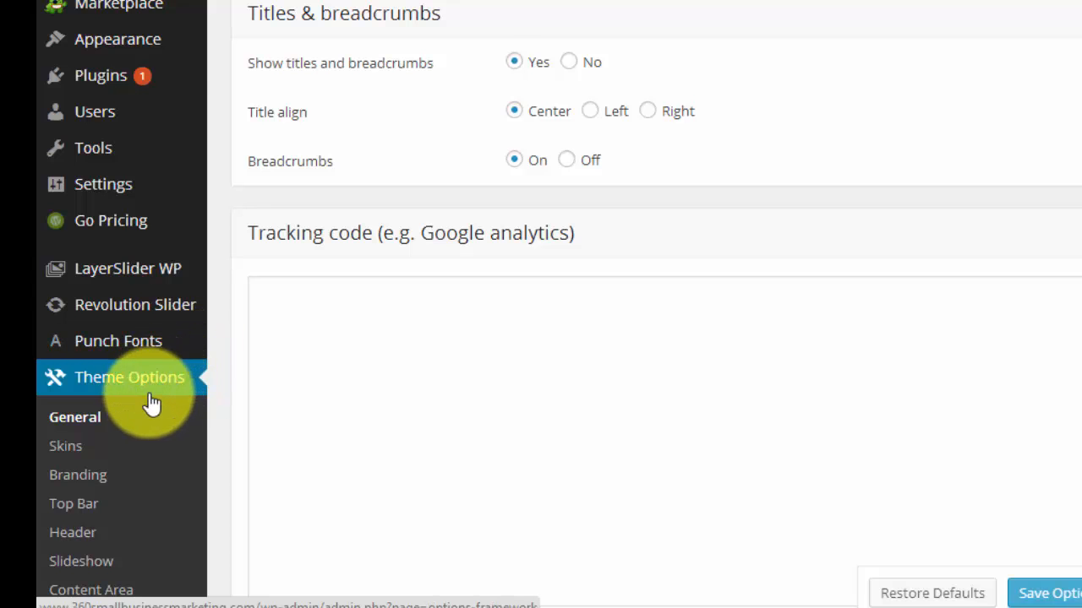
pyautogui.scroll(-1, 152, 393)
pyautogui.scroll(6, 310, 276)
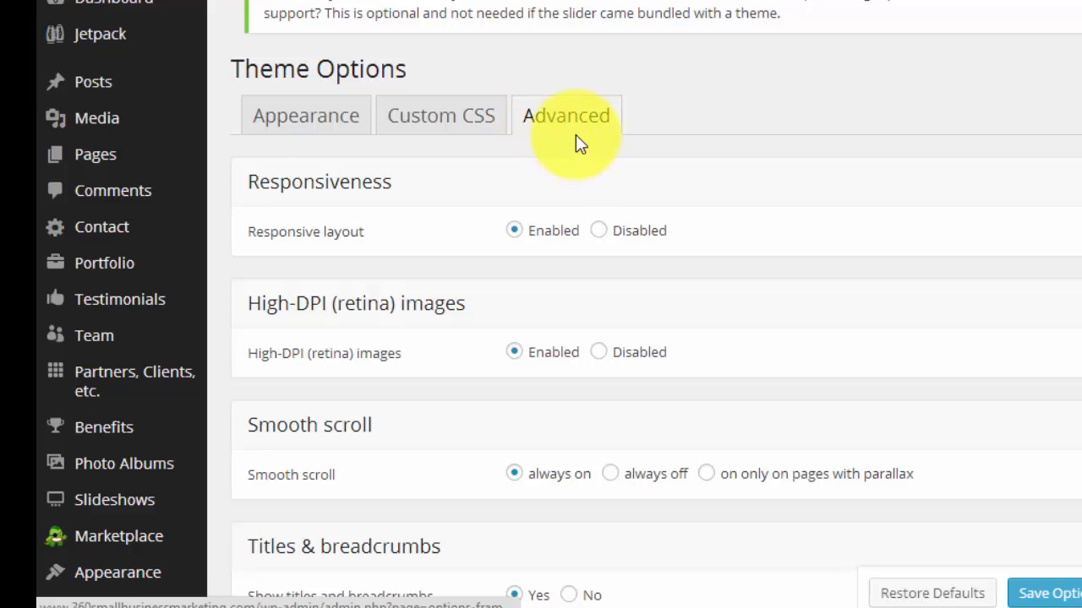
# - Paste the copied Google Analytics script into the theme's tracking code field and save the options
pyautogui.scroll(-4, 591, 139)
pyautogui.scroll(3, 635, 160)
pyautogui.scroll(-1, 601, 162)
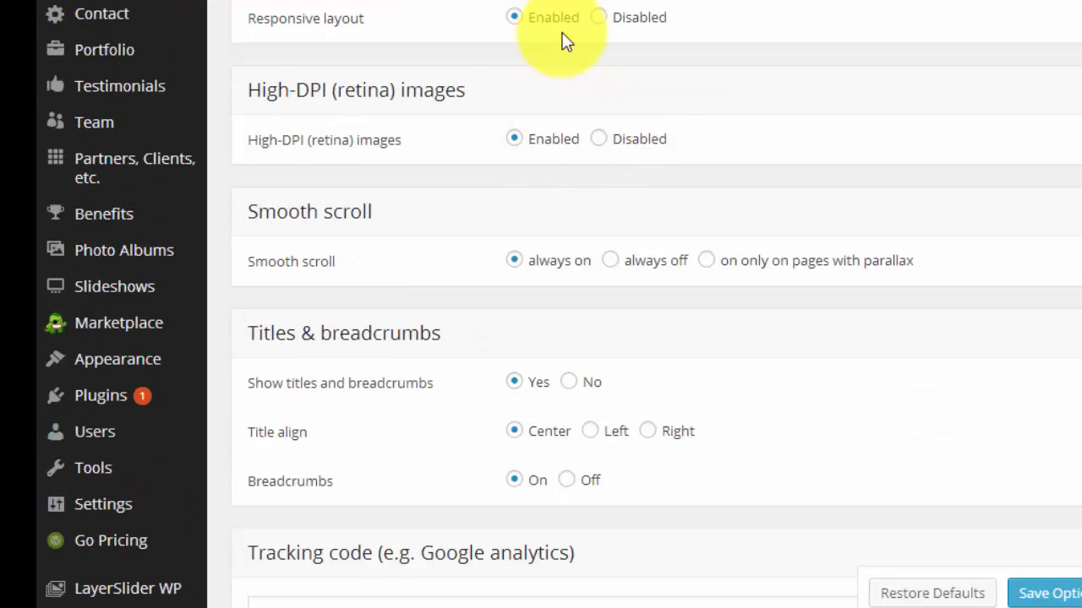
pyautogui.scroll(2, 580, 72)
pyautogui.scroll(-5, 670, 107)
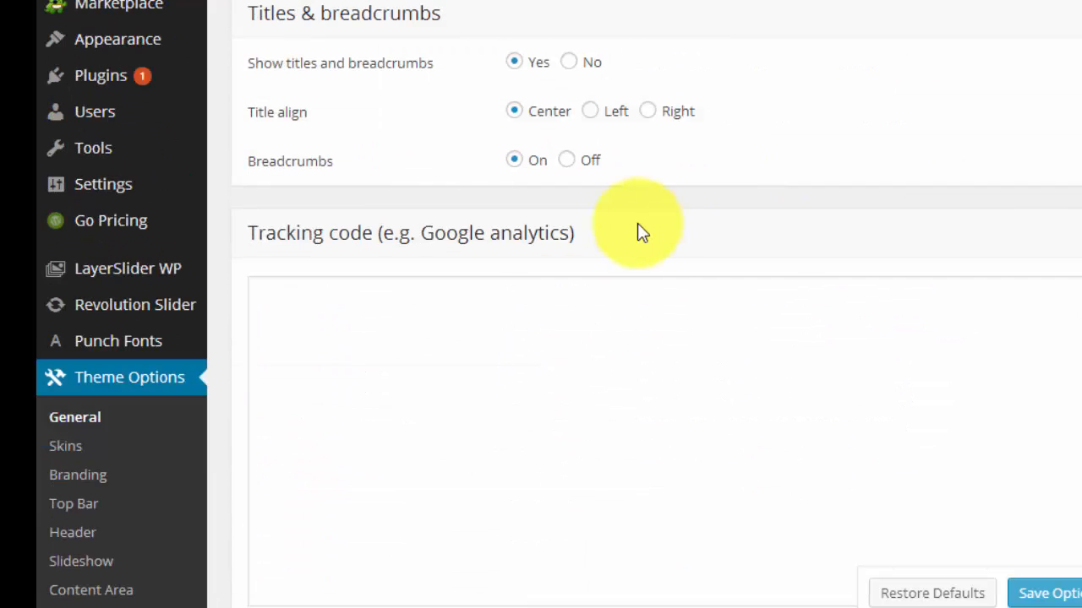
pyautogui.scroll(-1, 637, 223)
pyautogui.click(398, 207)
pyautogui.rightClick(398, 208)
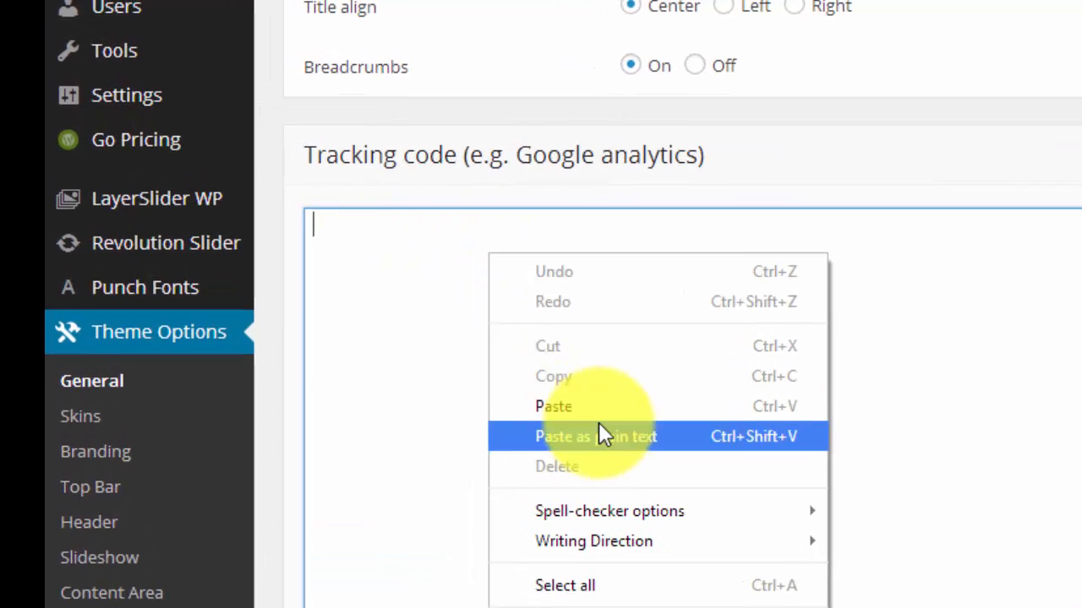
pyautogui.click(598, 407)
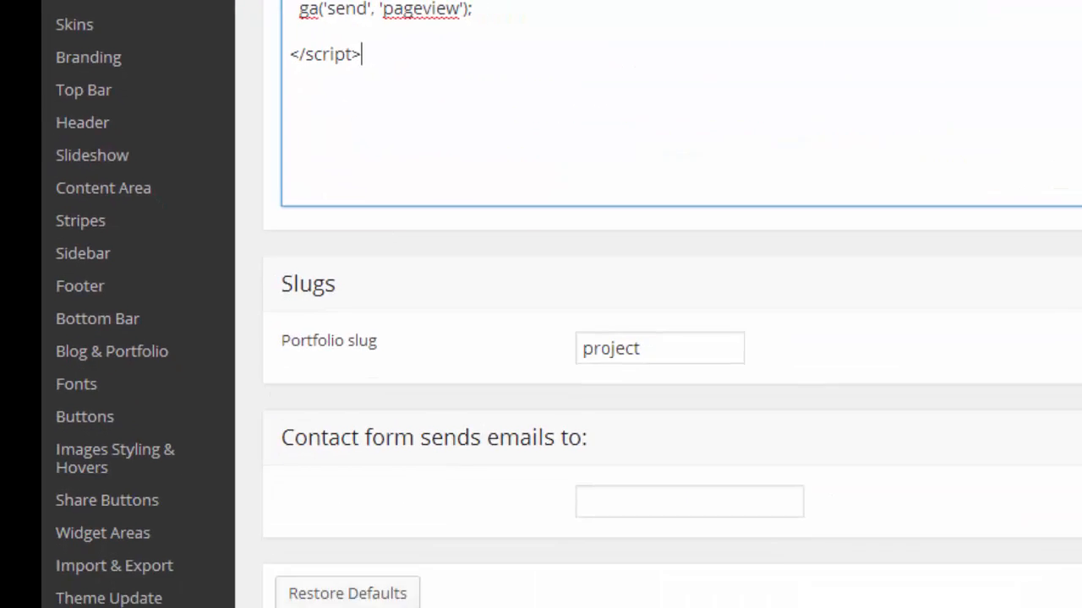
pyautogui.click(1017, 490)
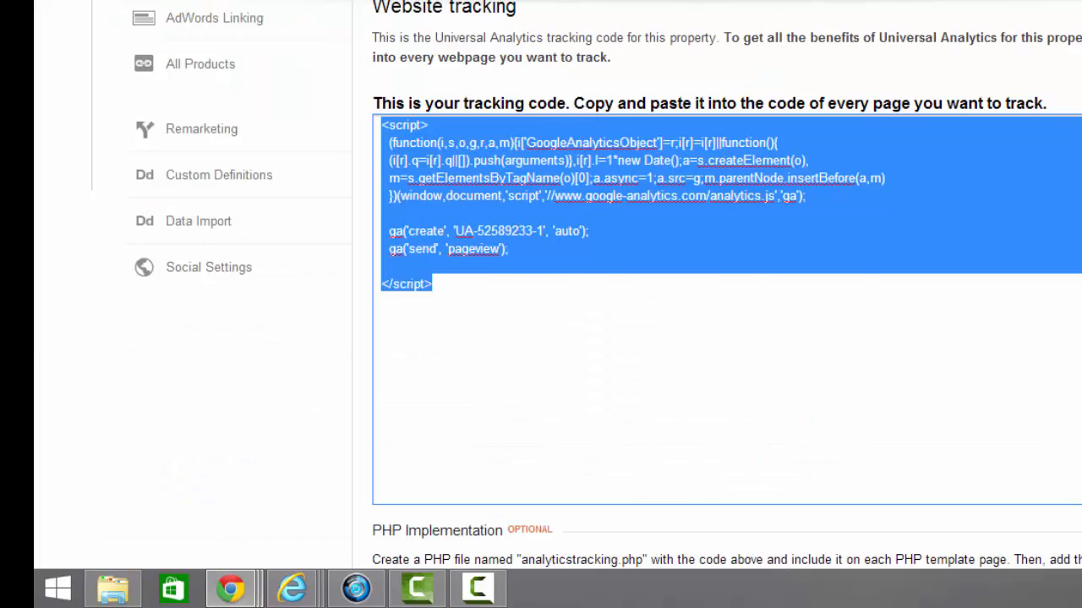
# - Switch to Google Analytics and examine the new property's tracking ID and website tracking script
pyautogui.click(870, 39)
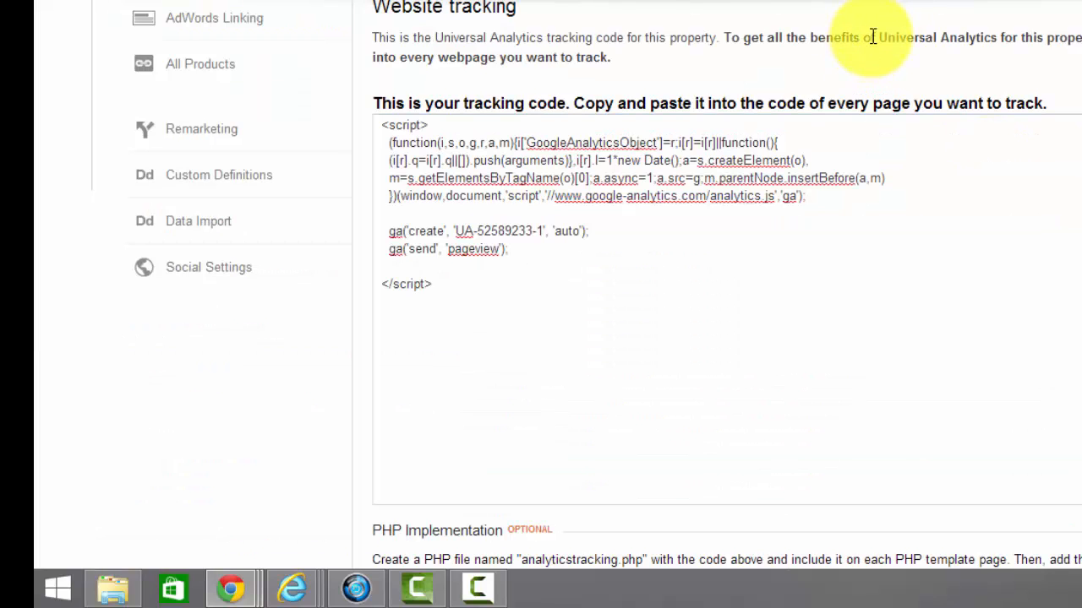
pyautogui.scroll(2, 803, 127)
pyautogui.scroll(5, 326, 283)
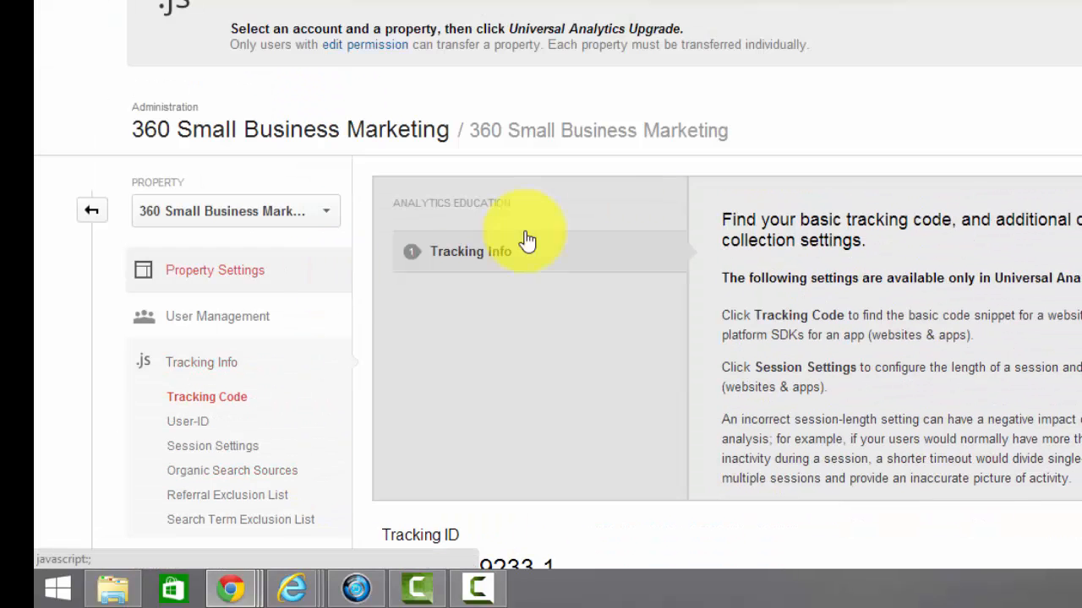
pyautogui.scroll(-2, 676, 295)
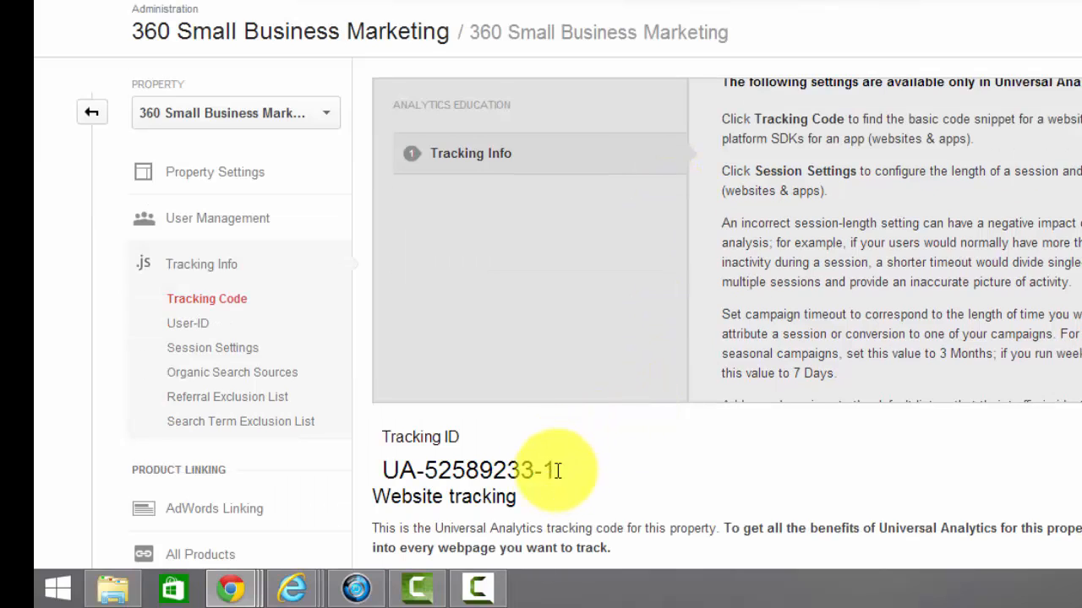
pyautogui.moveTo(558, 471); pyautogui.dragTo(532, 443)
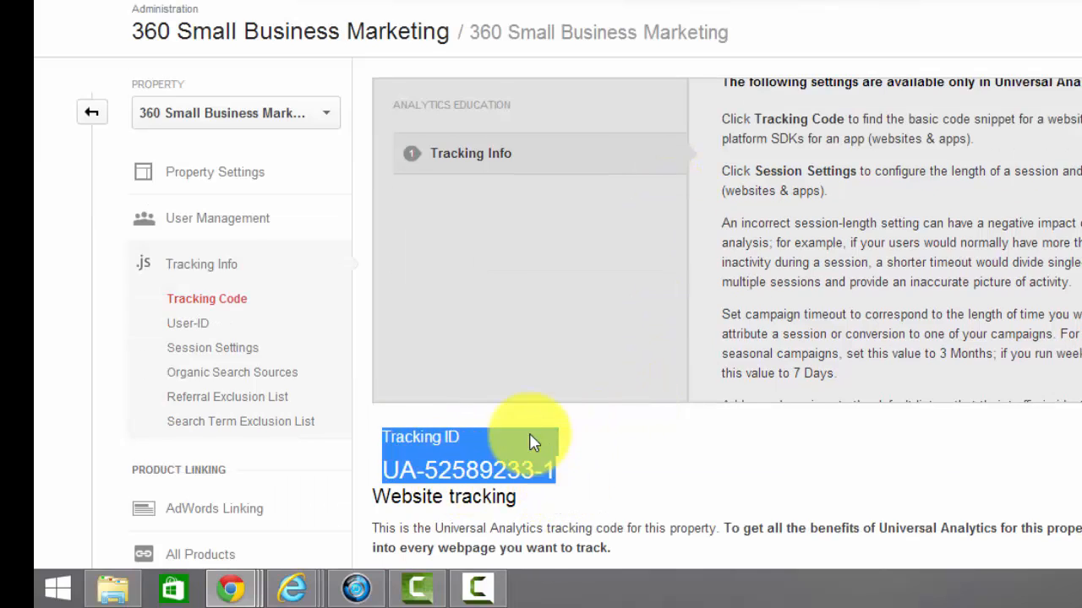
pyautogui.scroll(-3, 536, 456)
pyautogui.click(492, 276)
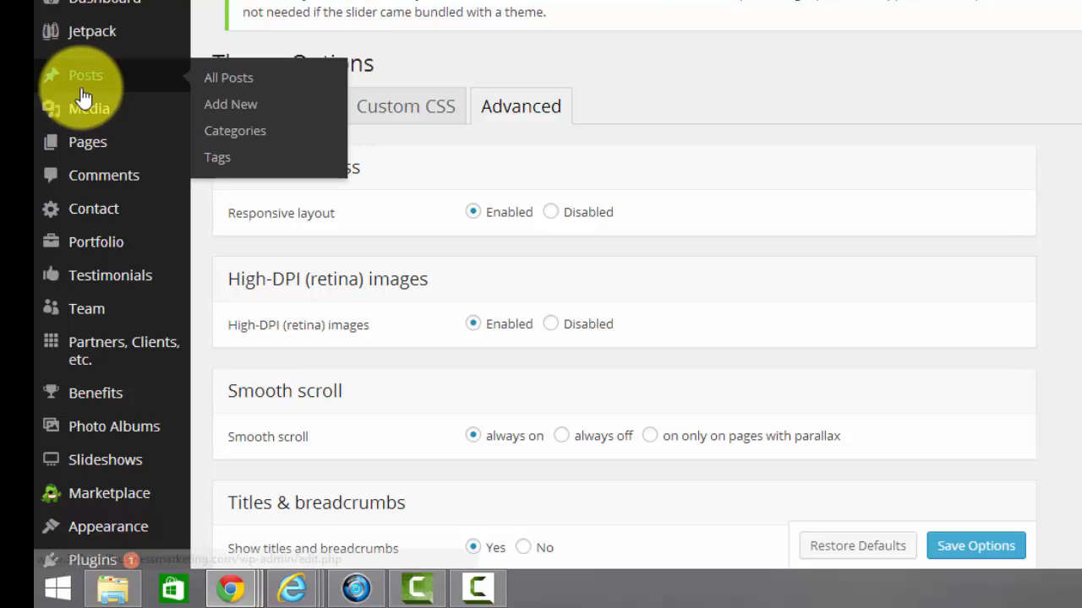
pyautogui.scroll(-1, 84, 169)
pyautogui.moveTo(85, 181)
pyautogui.scroll(1, 84, 181)
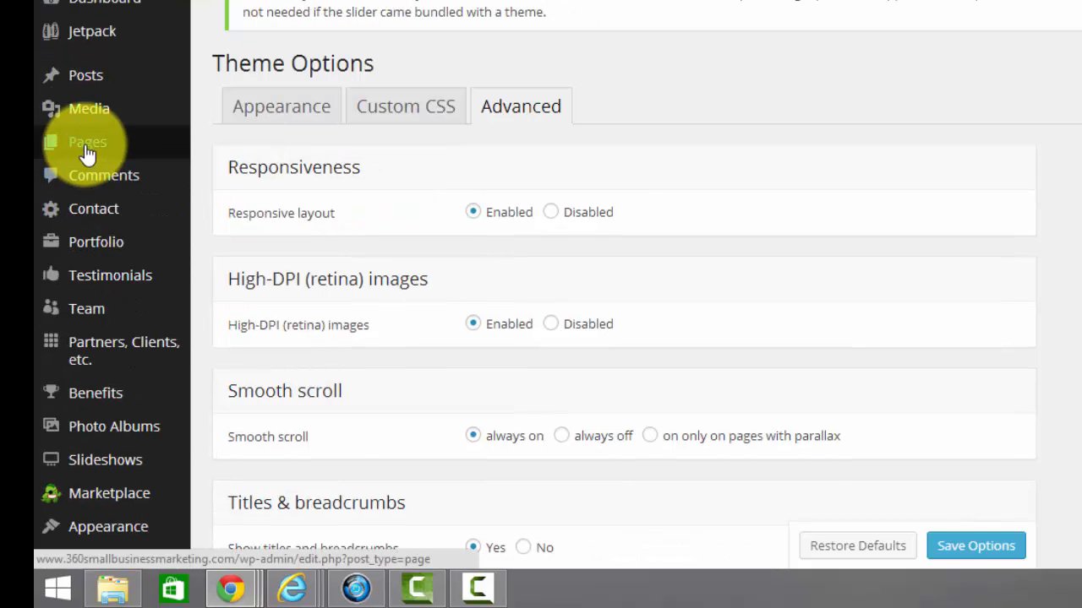
# - Open the list of all pages in the WordPress dashboard
pyautogui.moveTo(154, 149)
pyautogui.click(212, 150)
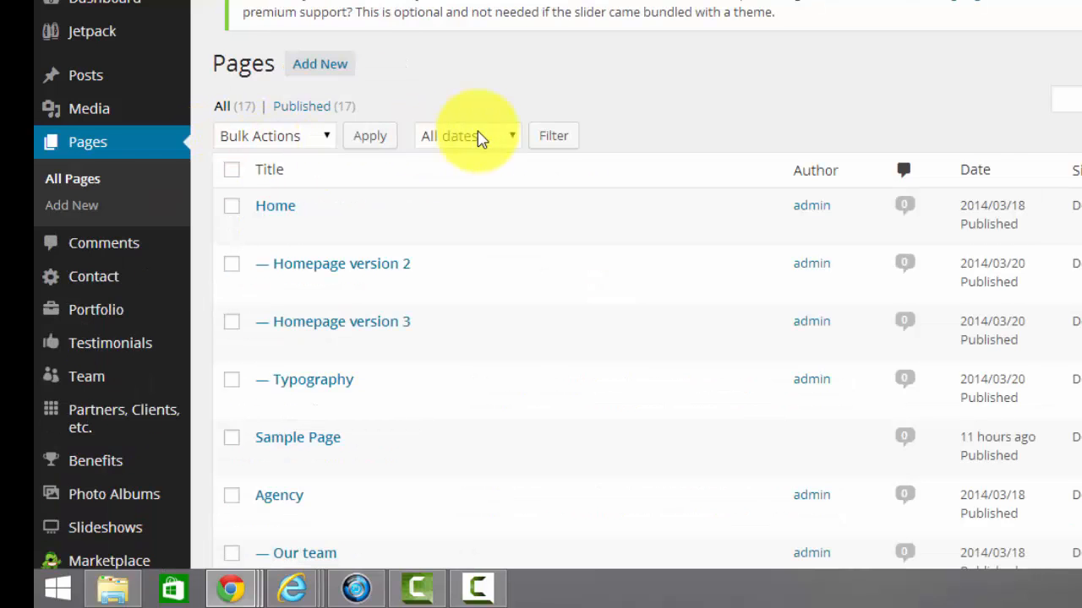
pyautogui.scroll(-1, 498, 150)
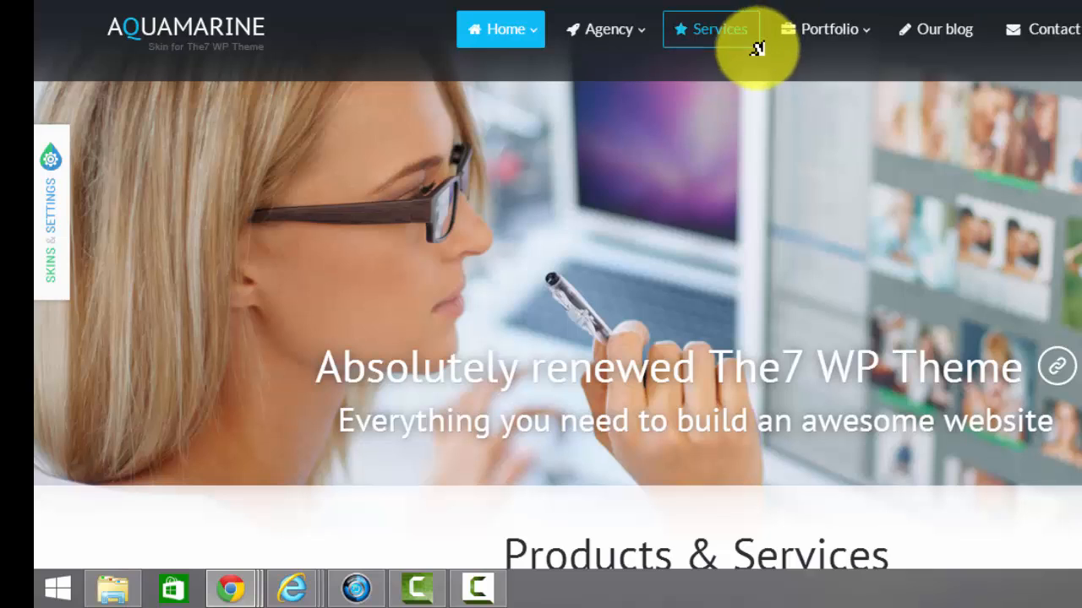
# - Examine the sections of homepage version 2 on the theme's demo site, advancing the featured projects scroller once
pyautogui.scroll(-7, 736, 120)
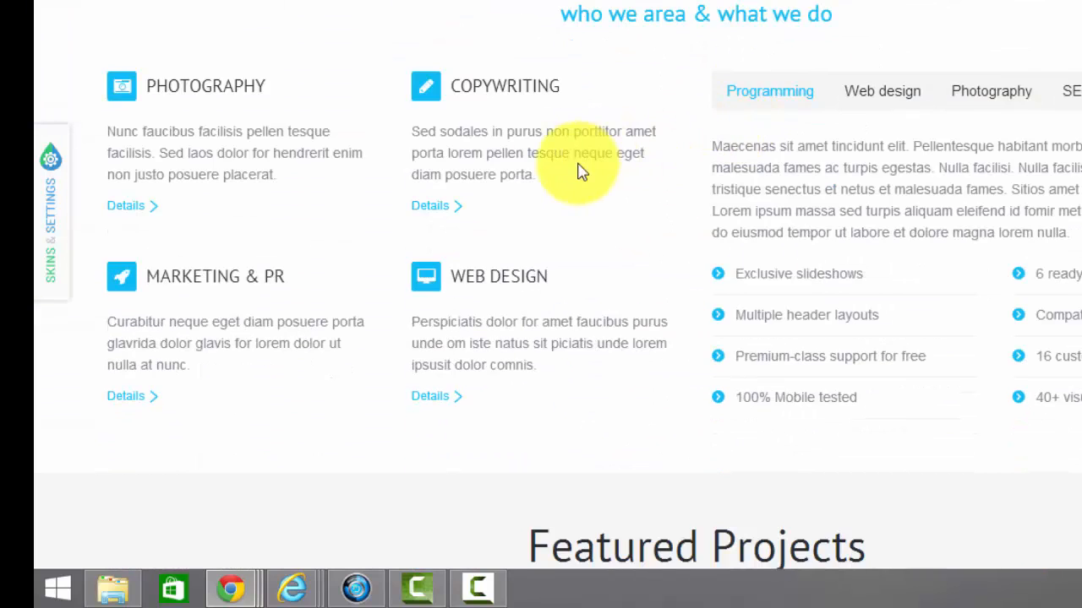
pyautogui.scroll(1, 541, 173)
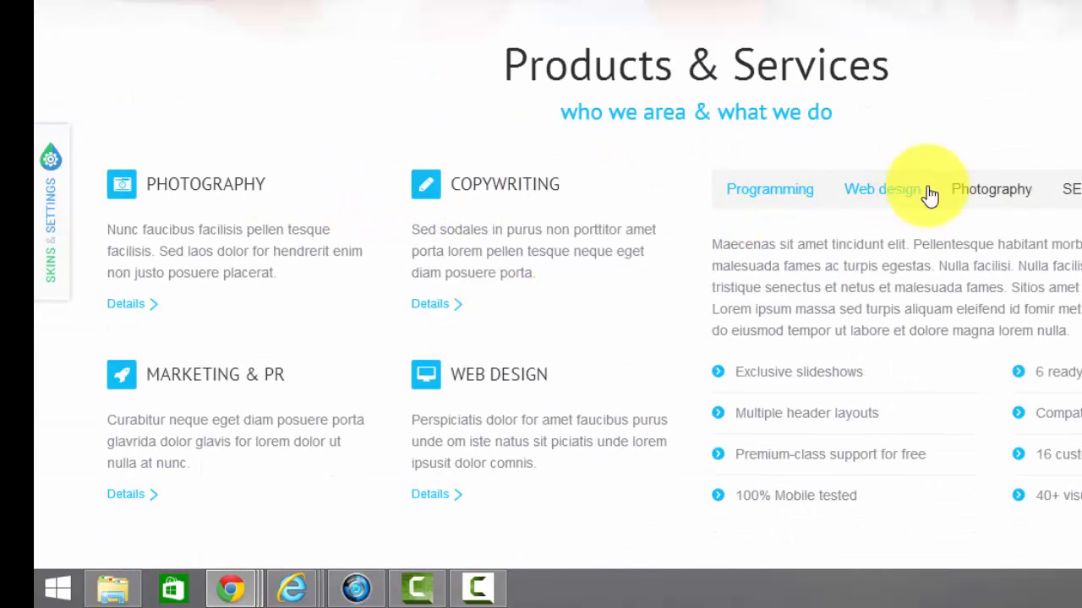
pyautogui.scroll(-8, 992, 193)
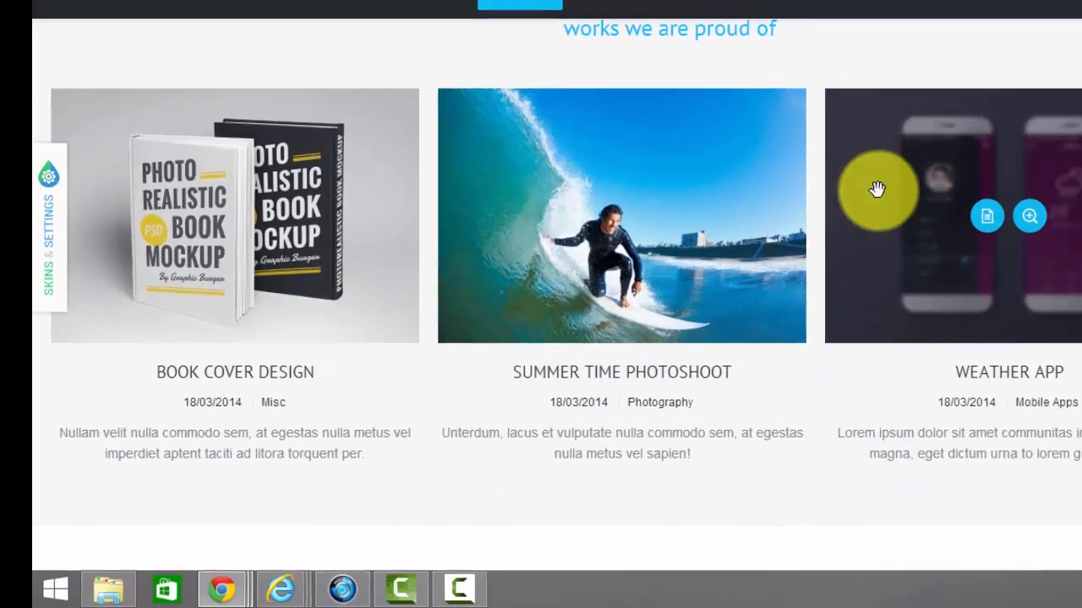
pyautogui.scroll(-1, 878, 188)
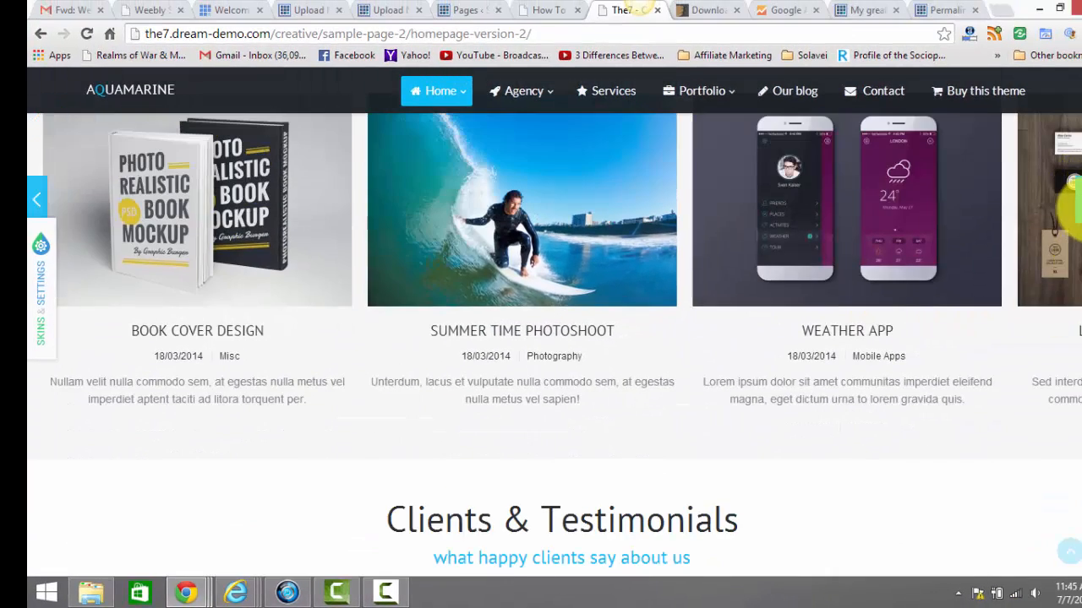
pyautogui.click(1073, 201)
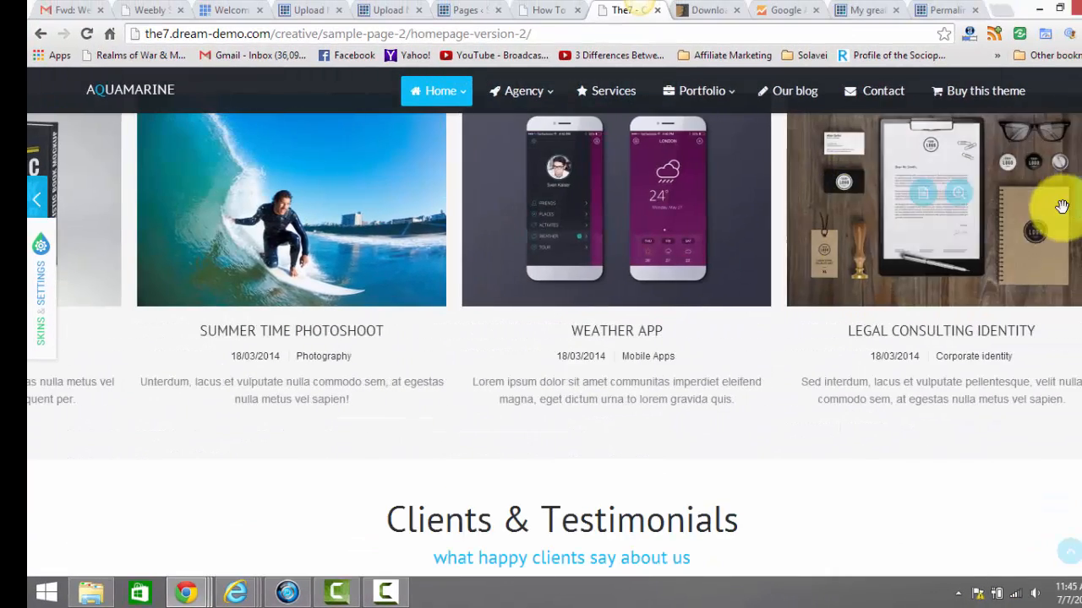
pyautogui.scroll(-9, 893, 270)
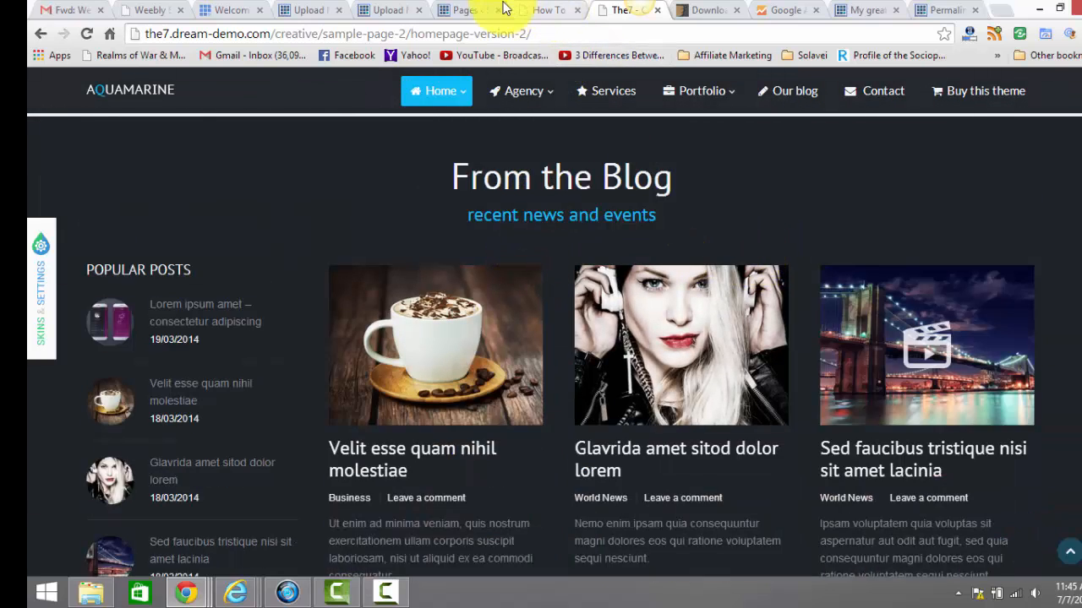
# - Return to the WordPress page list and open Homepage version 2 for editing in Visual Composer
pyautogui.click(384, 10)
pyautogui.click(443, 9)
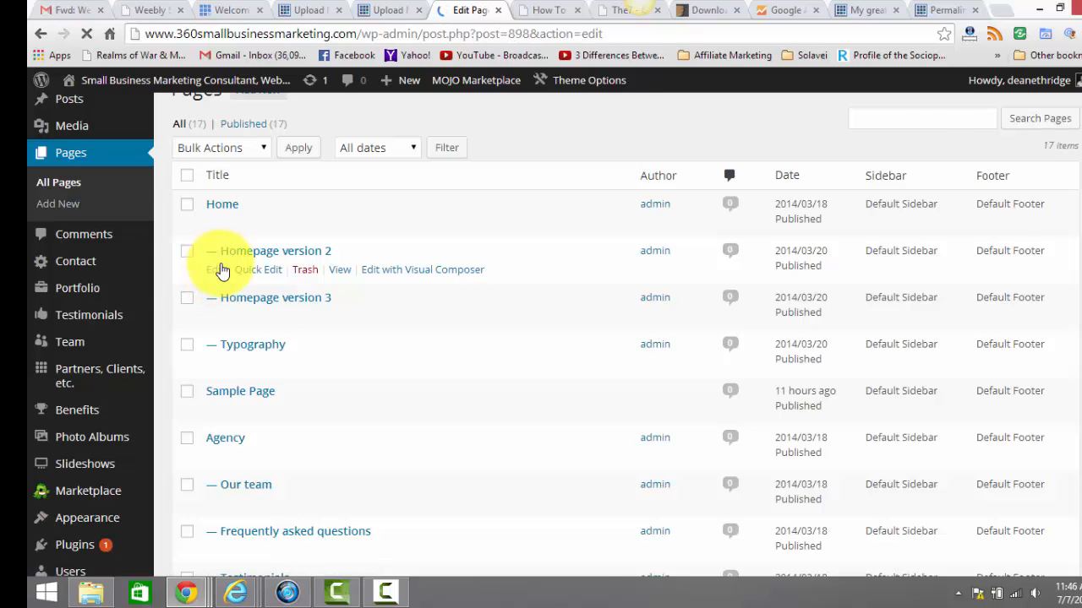
pyautogui.scroll(-2, 621, 167)
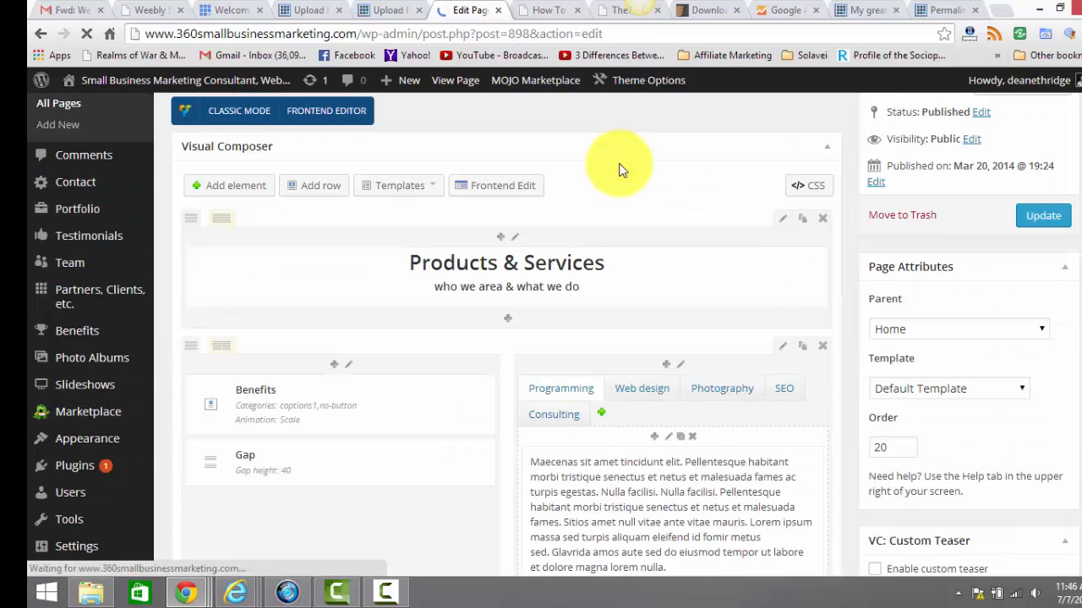
pyautogui.scroll(-1, 592, 176)
pyautogui.scroll(3, 553, 186)
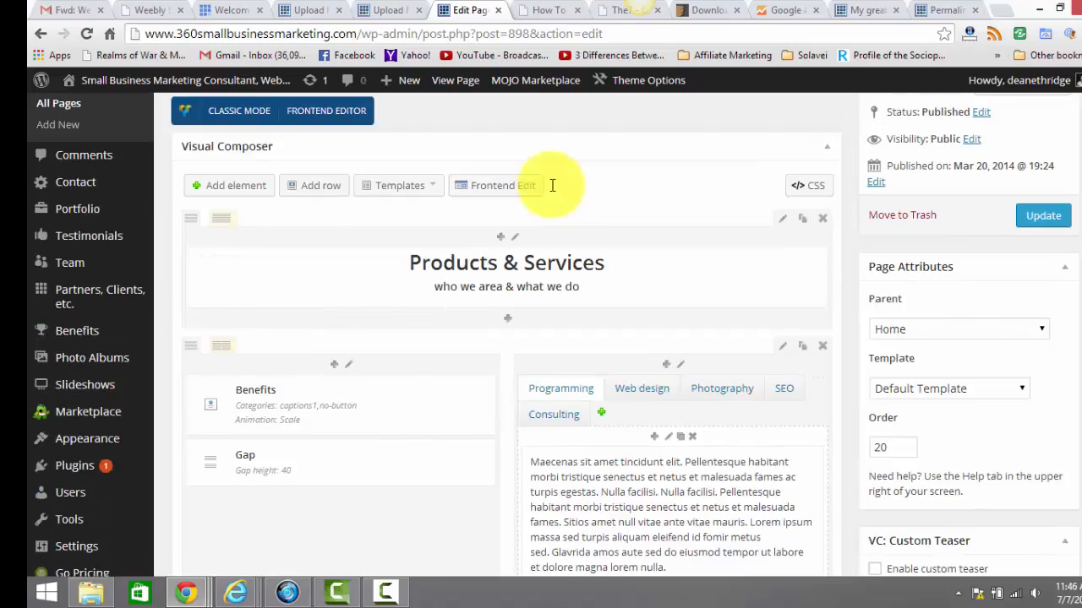
pyautogui.scroll(-2, 556, 264)
pyautogui.scroll(-4, 555, 264)
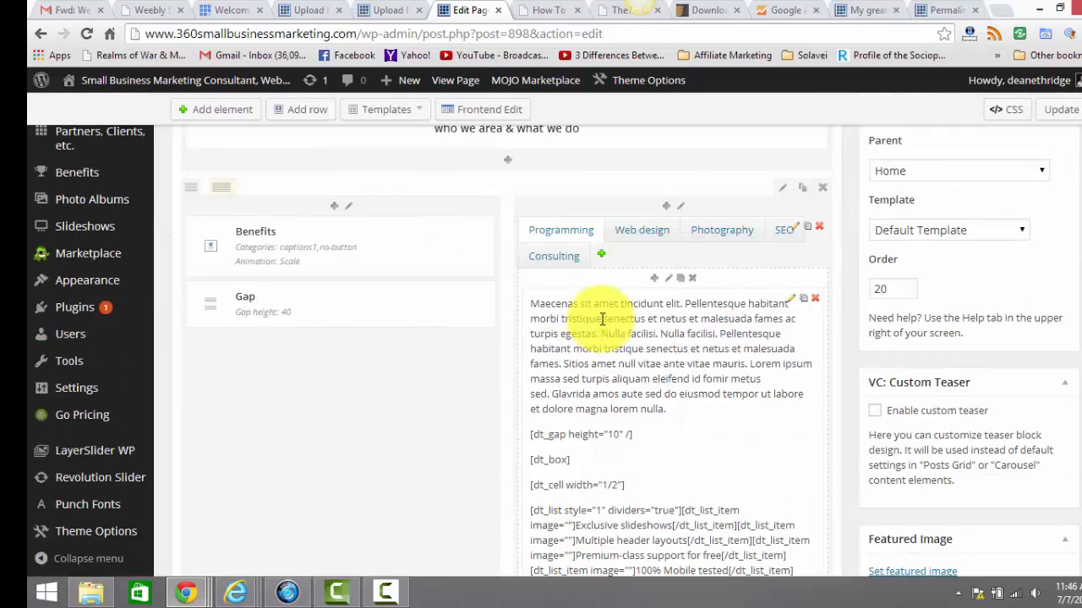
# - View the Web design and Photography tab contents in the Products & Services section of the page editor
pyautogui.scroll(5, 619, 335)
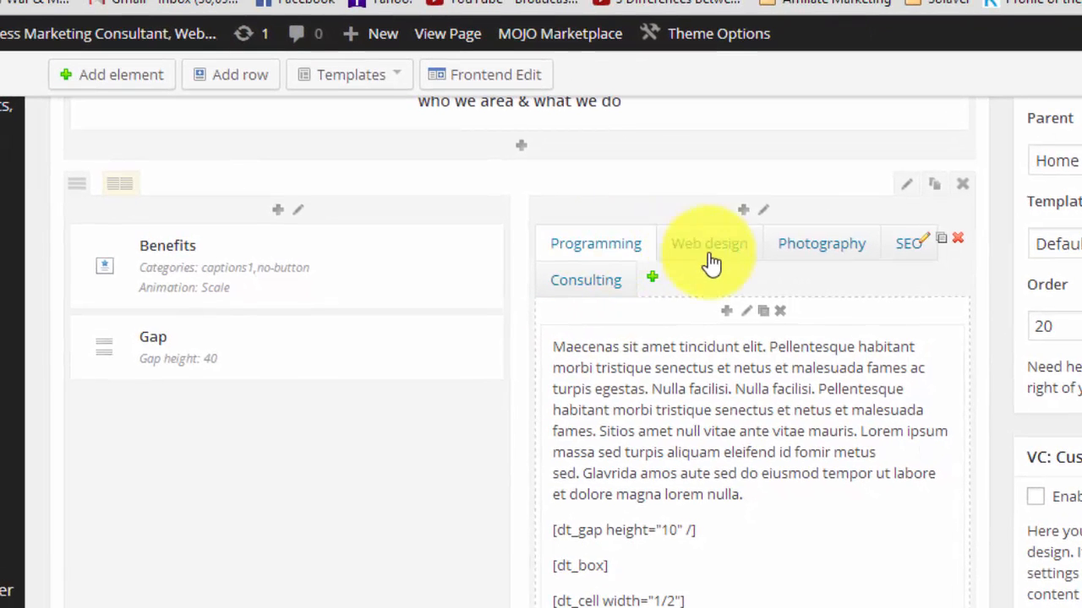
pyautogui.click(709, 252)
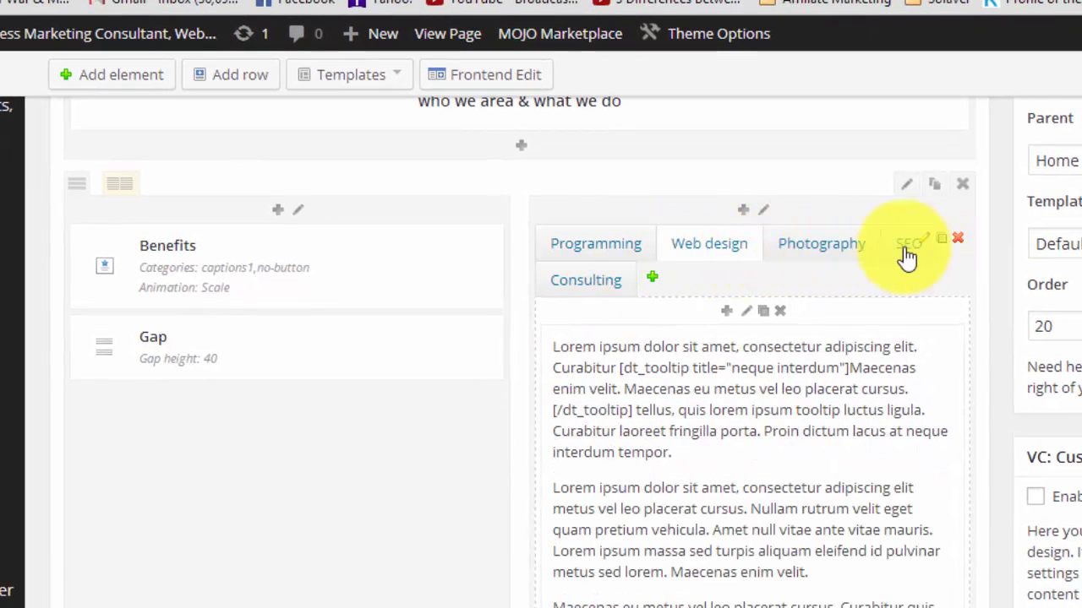
pyautogui.click(846, 254)
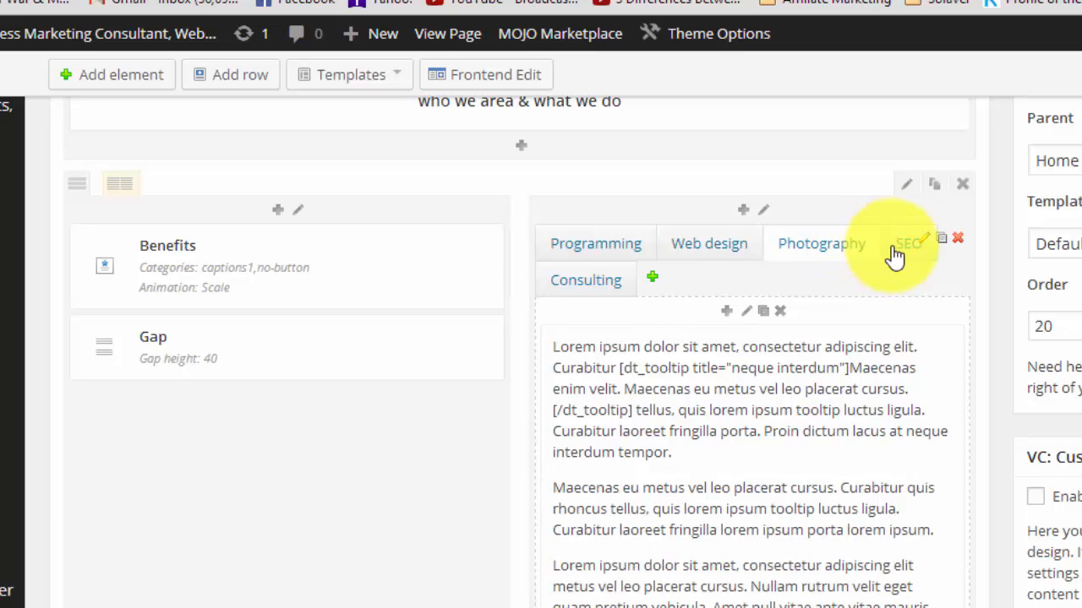
pyautogui.scroll(4, 558, 266)
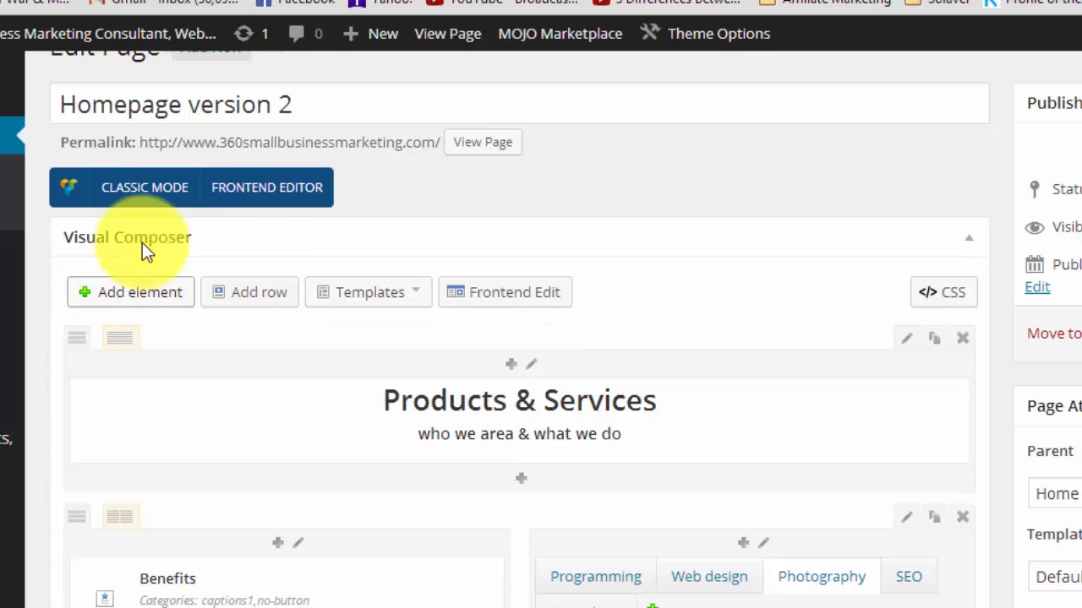
# - Examine the page's shortcode content in classic mode, and switch back to the backend editor
pyautogui.click(142, 190)
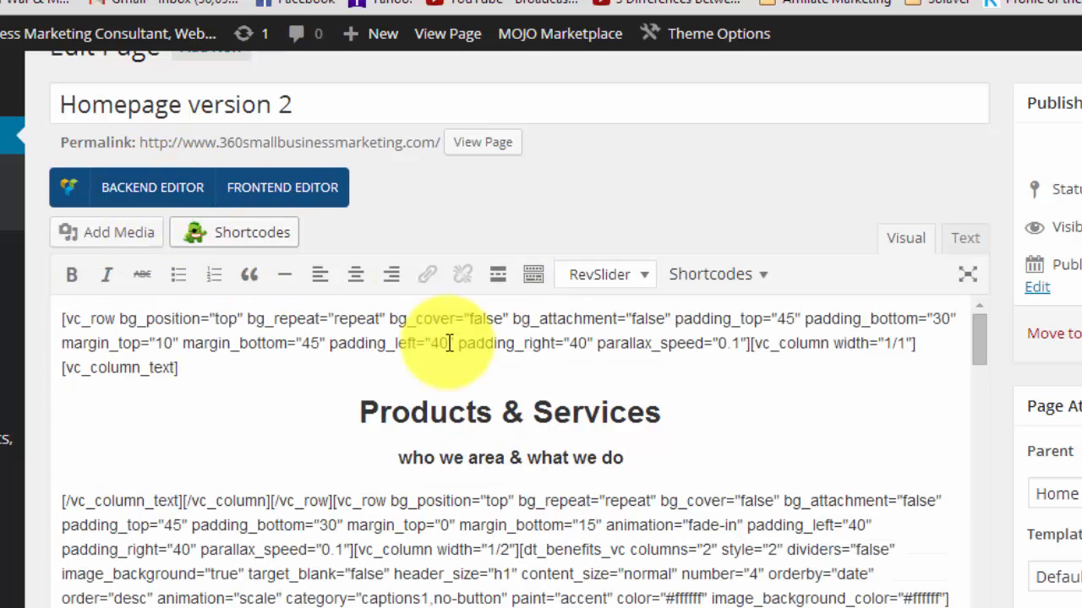
pyautogui.scroll(-10, 488, 409)
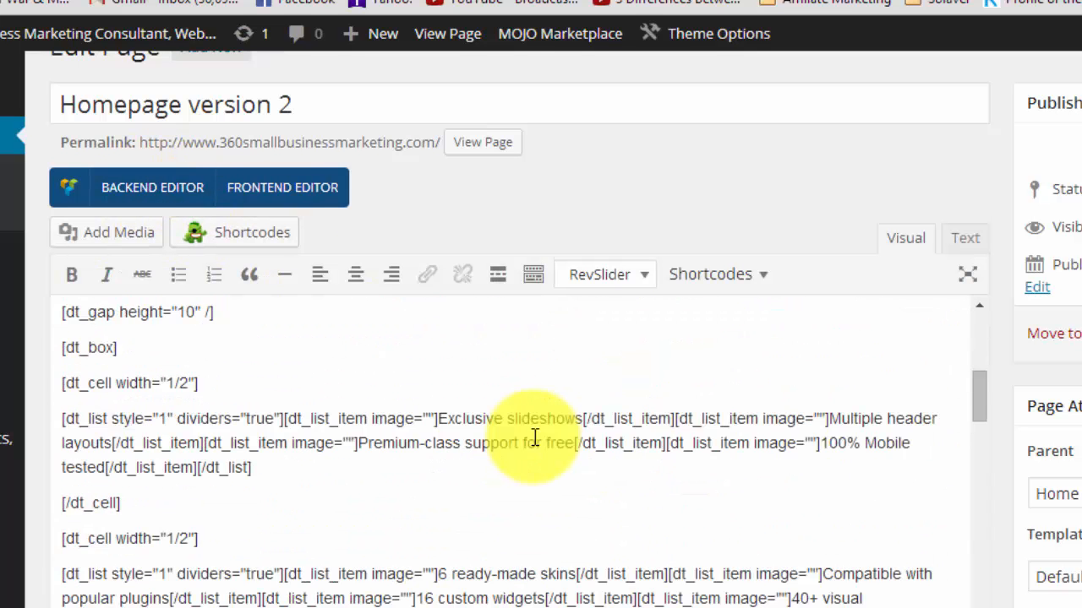
pyautogui.scroll(-8, 548, 435)
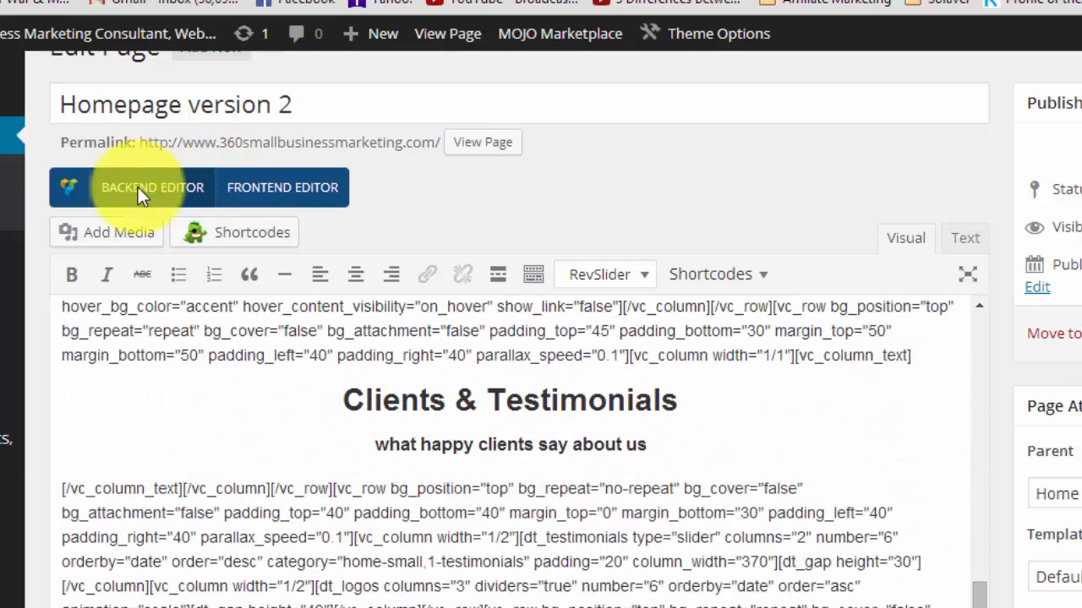
pyautogui.click(138, 190)
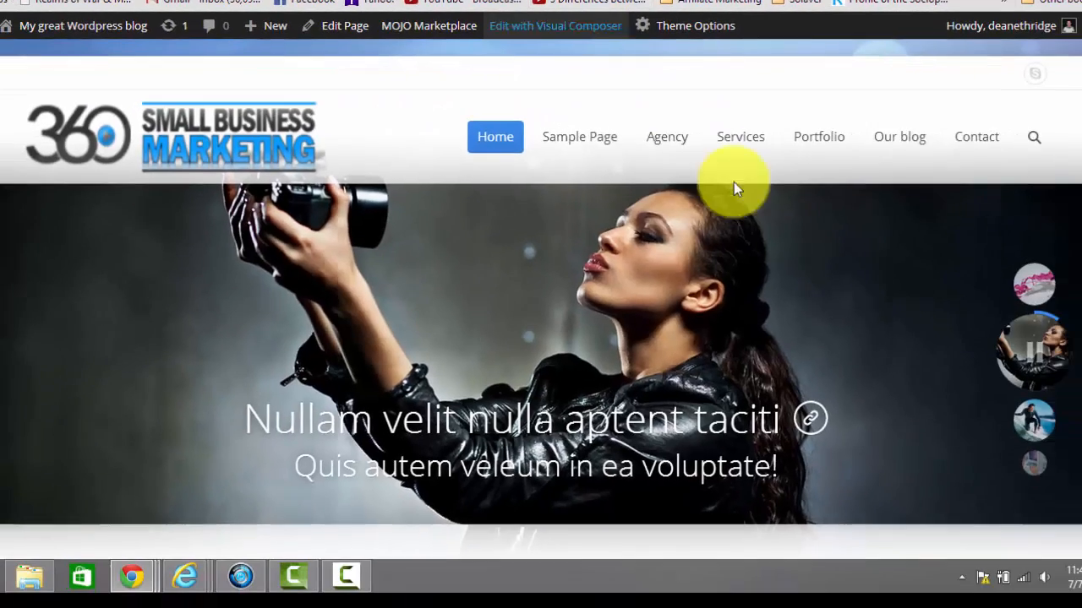
# - Check the Products & Services section on the live homepage, and review the Benefits element's settings without saving
pyautogui.scroll(-7, 736, 181)
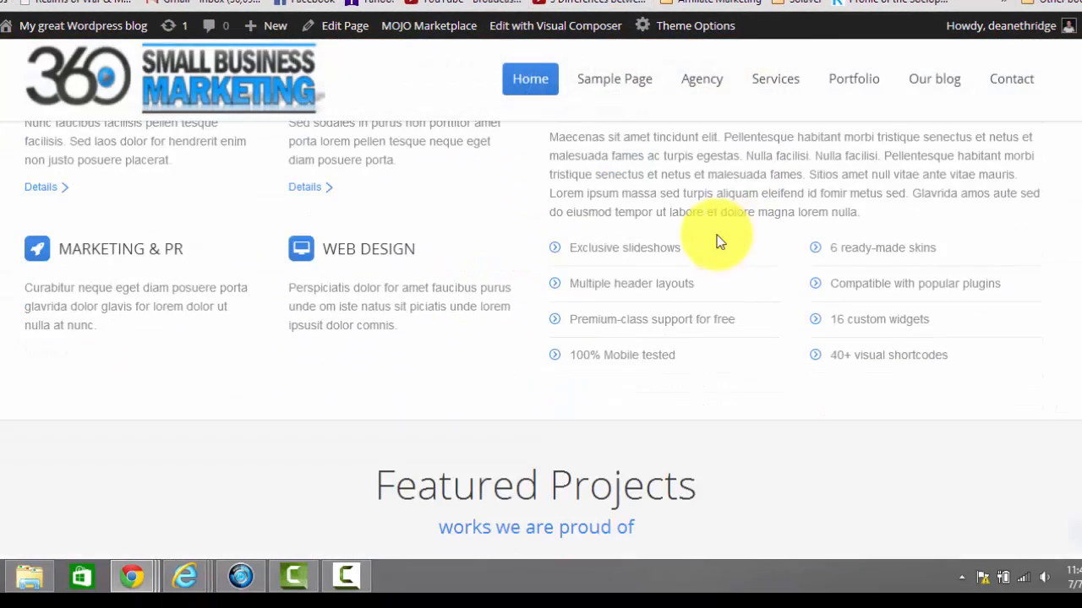
pyautogui.scroll(3, 683, 245)
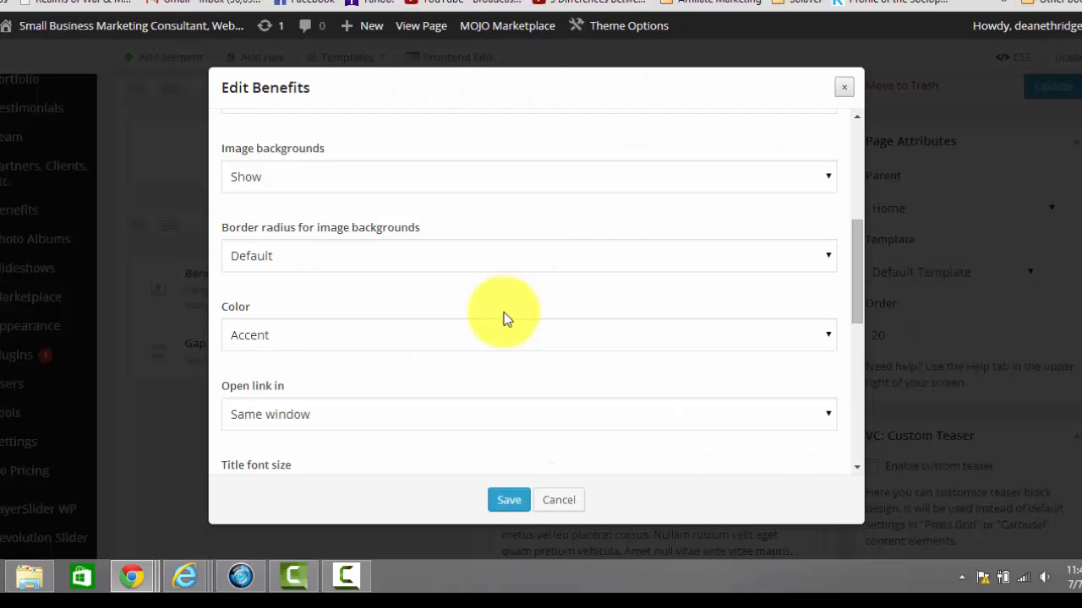
pyautogui.scroll(-2, 506, 319)
pyautogui.scroll(-5, 508, 321)
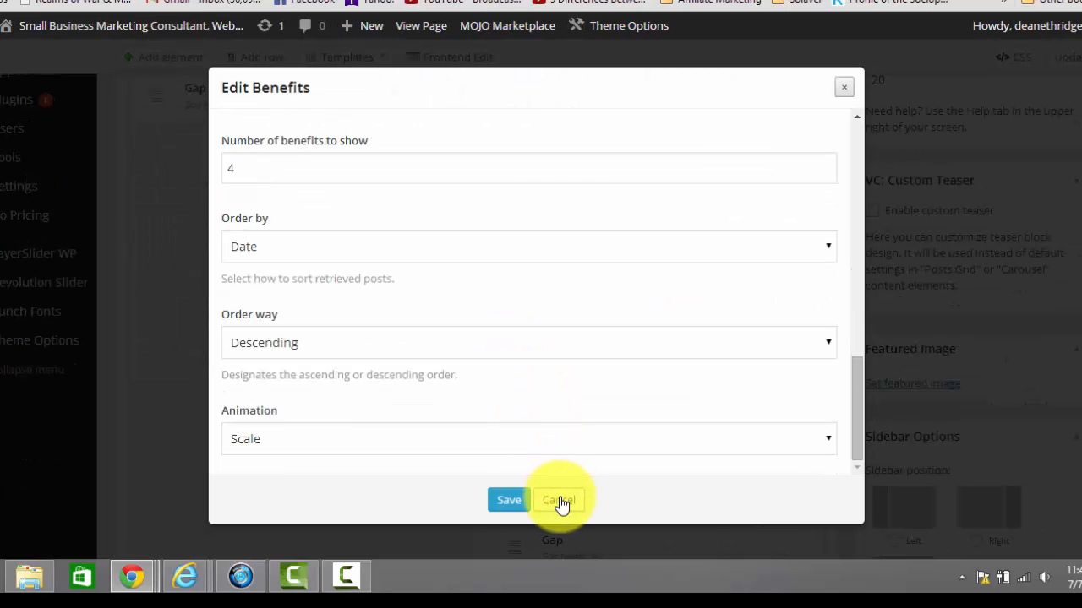
pyautogui.scroll(7, 543, 338)
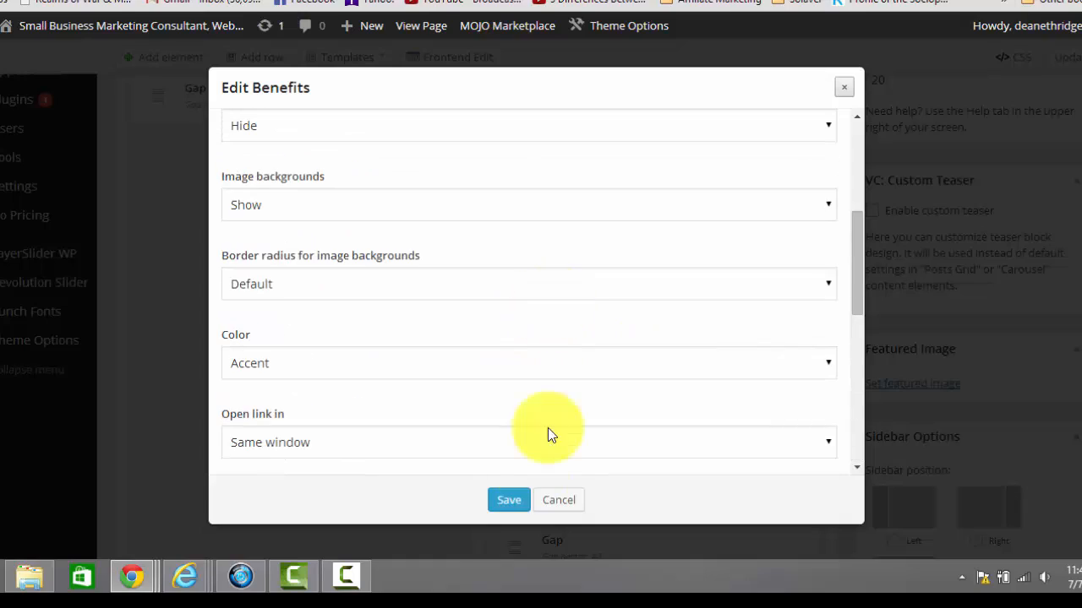
pyautogui.click(556, 497)
# - Replace the opening paragraph of the Programming tab's text block with "Hello World This is a Test"
pyautogui.scroll(4, 634, 245)
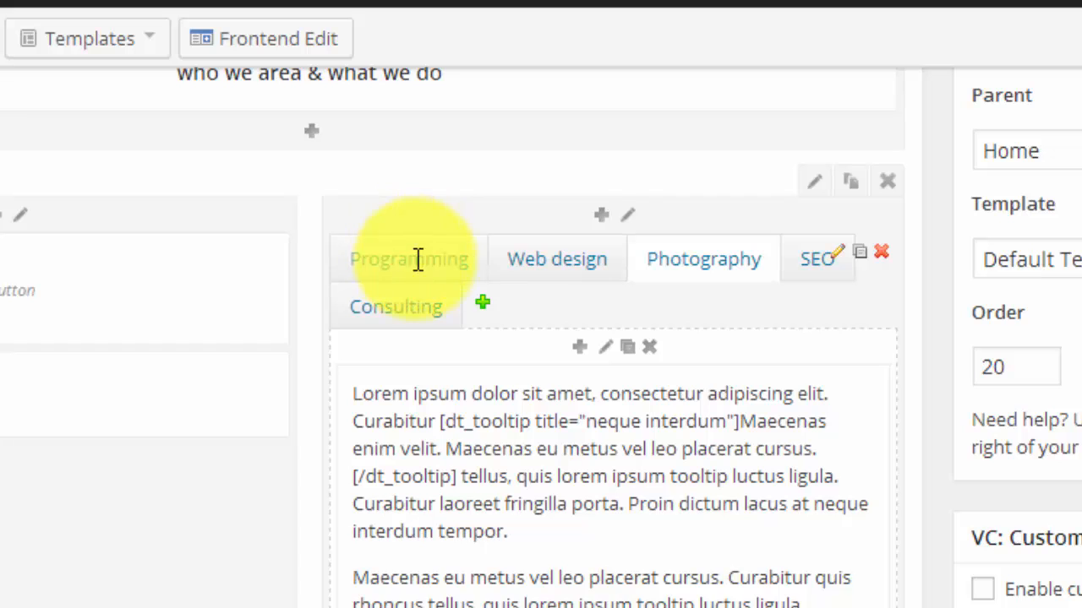
pyautogui.click(417, 260)
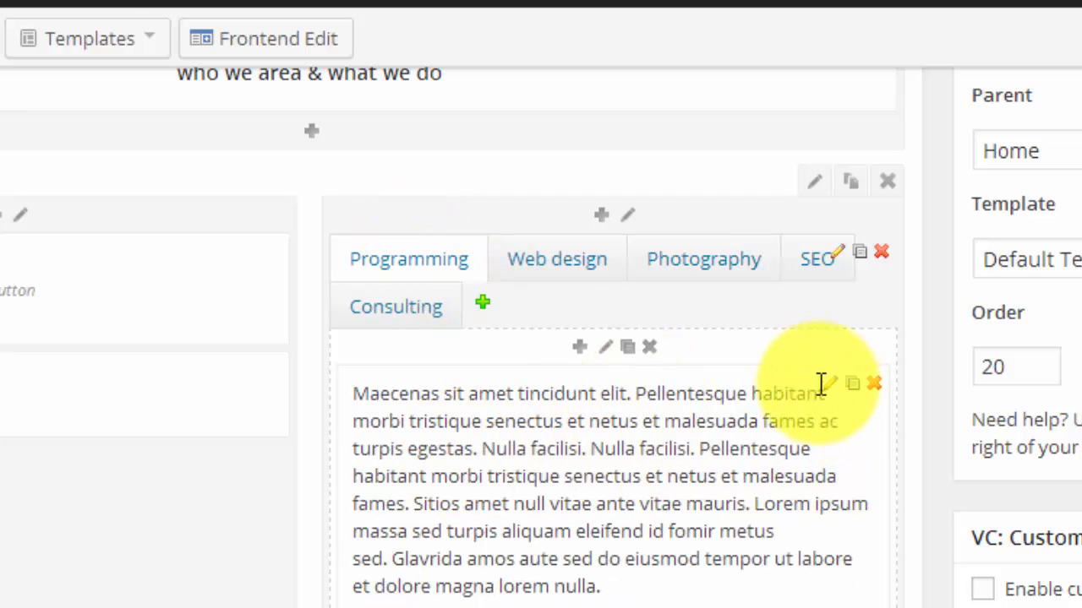
pyautogui.click(830, 386)
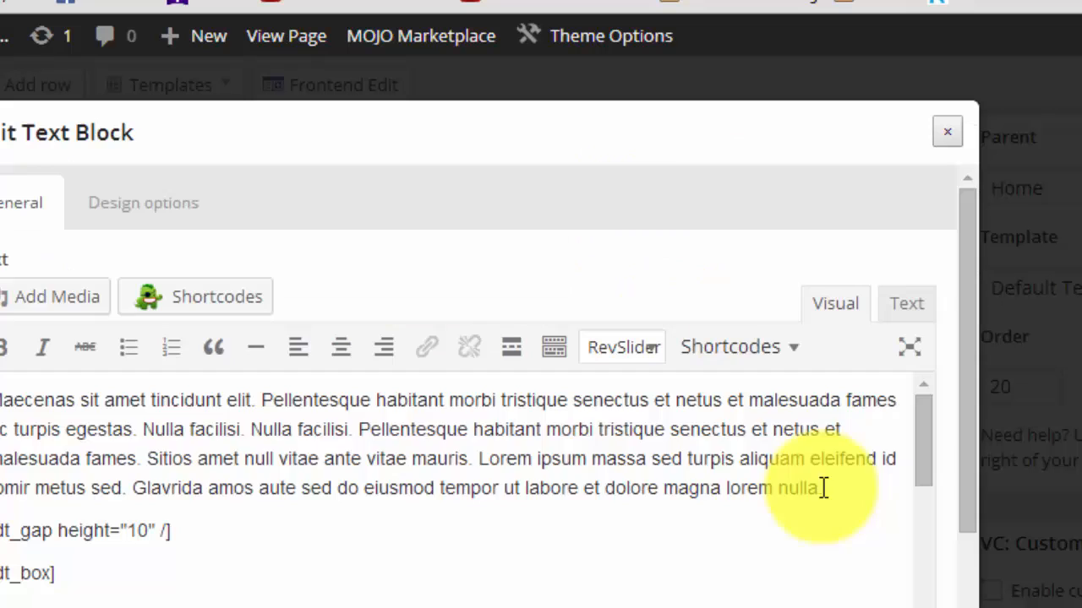
pyautogui.moveTo(823, 485); pyautogui.dragTo(7, 359)
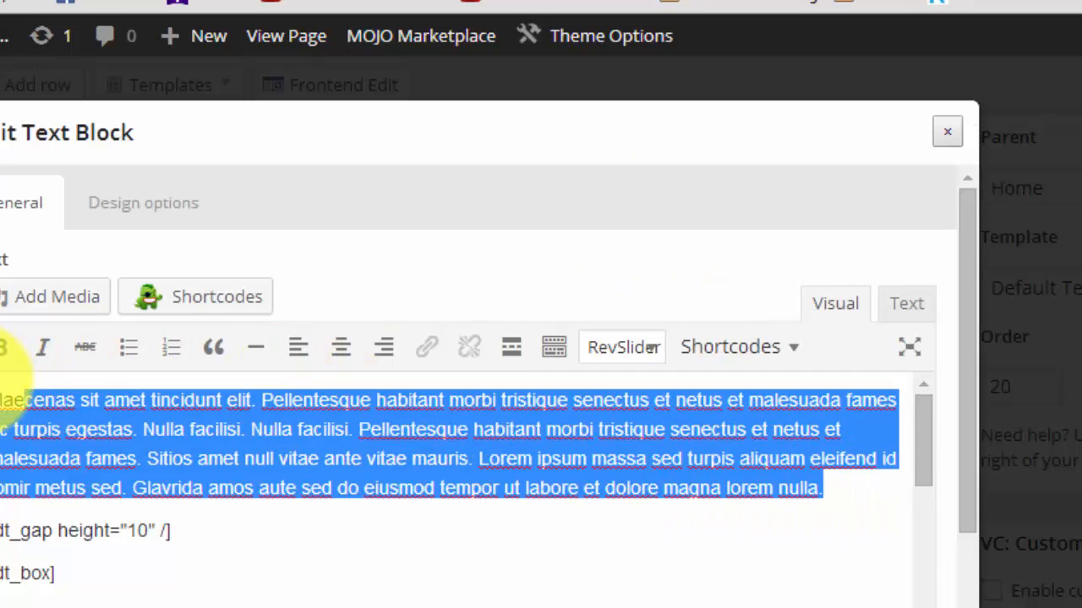
pyautogui.press('BackSpace')
pyautogui.write('Hello World This is a Test')
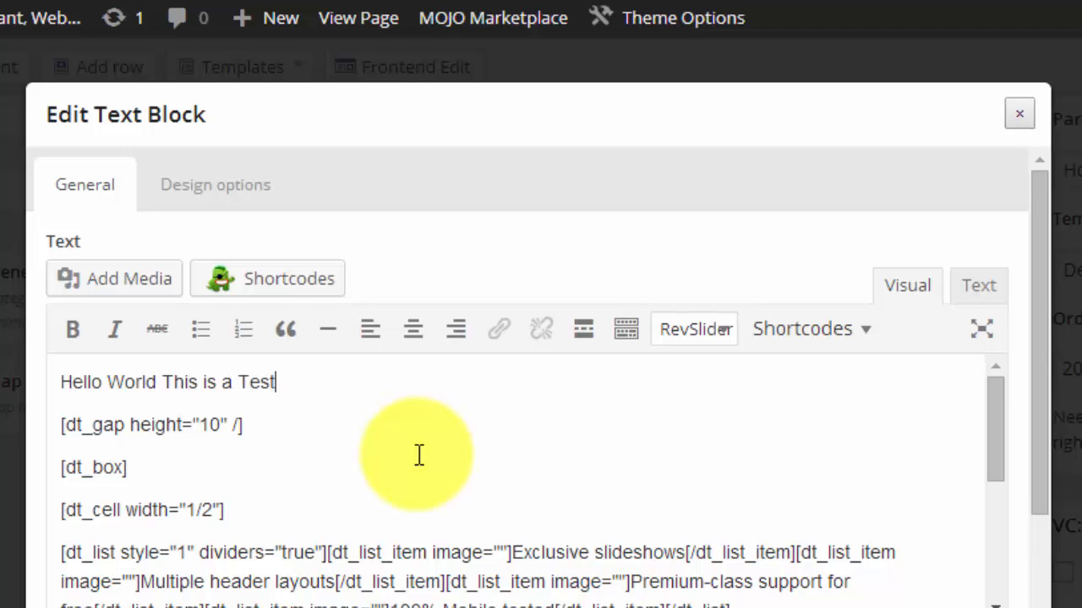
# - Check the text block in its plain text view, return to the visual view and save the block
pyautogui.click(980, 287)
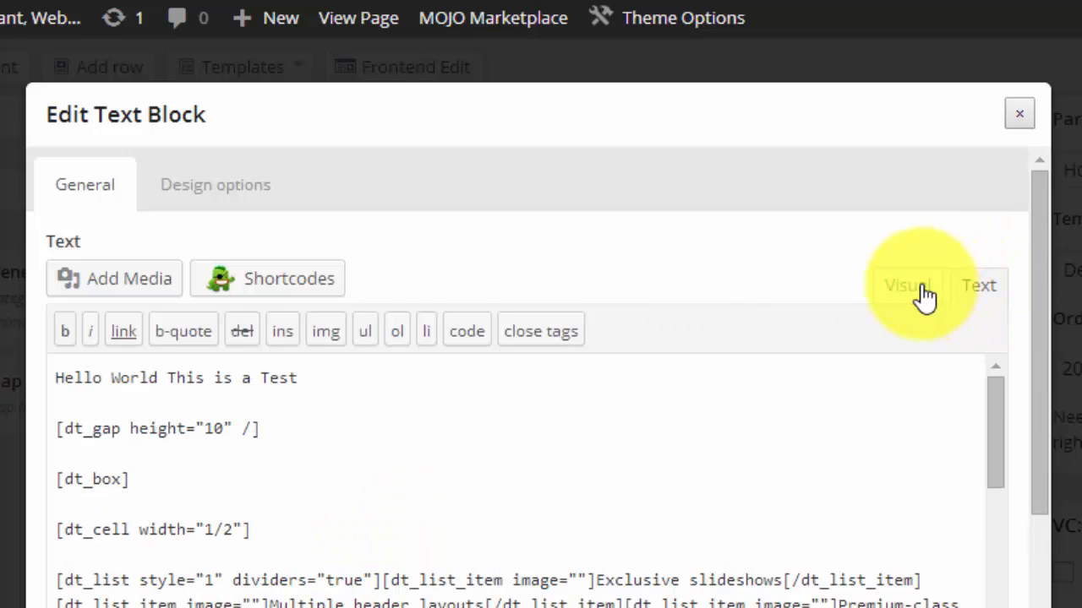
pyautogui.click(926, 295)
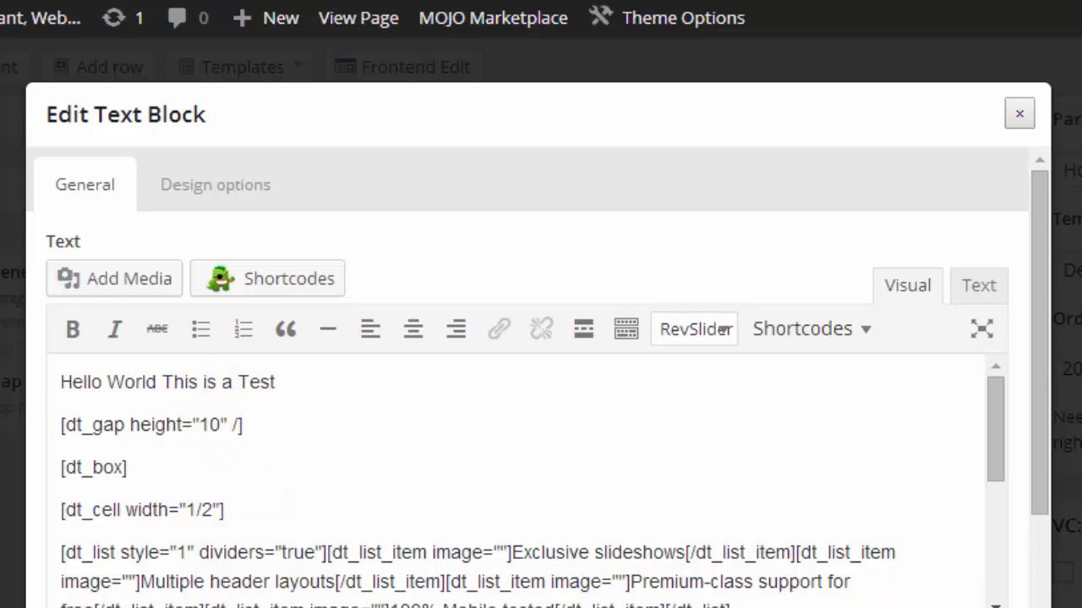
pyautogui.click(411, 607)
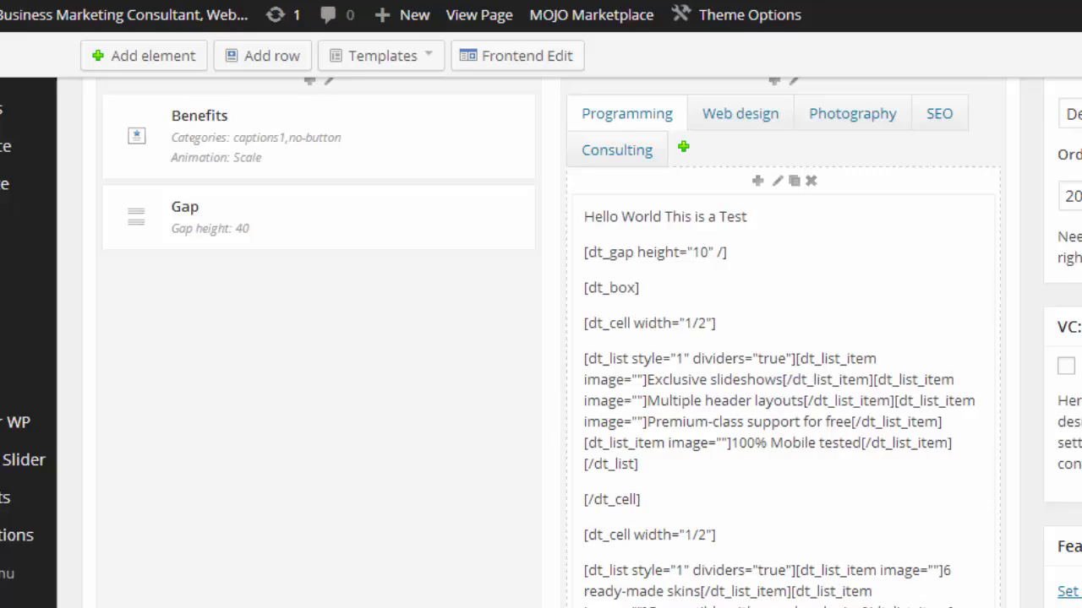
# - Look through the Featured Projects, Clients & Testimonials and From the Blog sections in the page editor
pyautogui.scroll(-10, 604, 338)
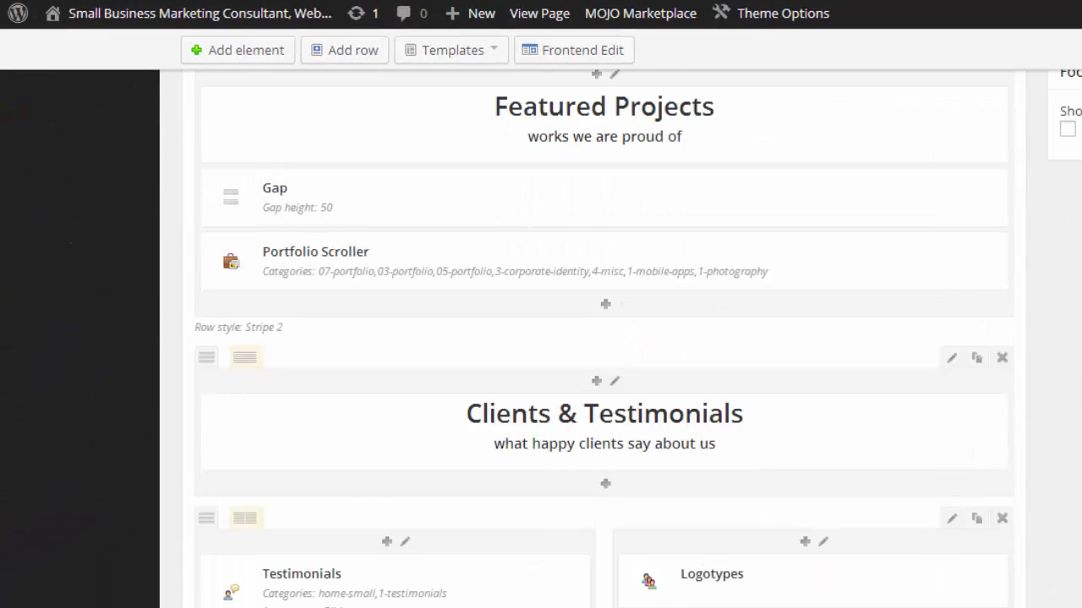
pyautogui.scroll(-10, 763, 297)
pyautogui.scroll(3, 763, 298)
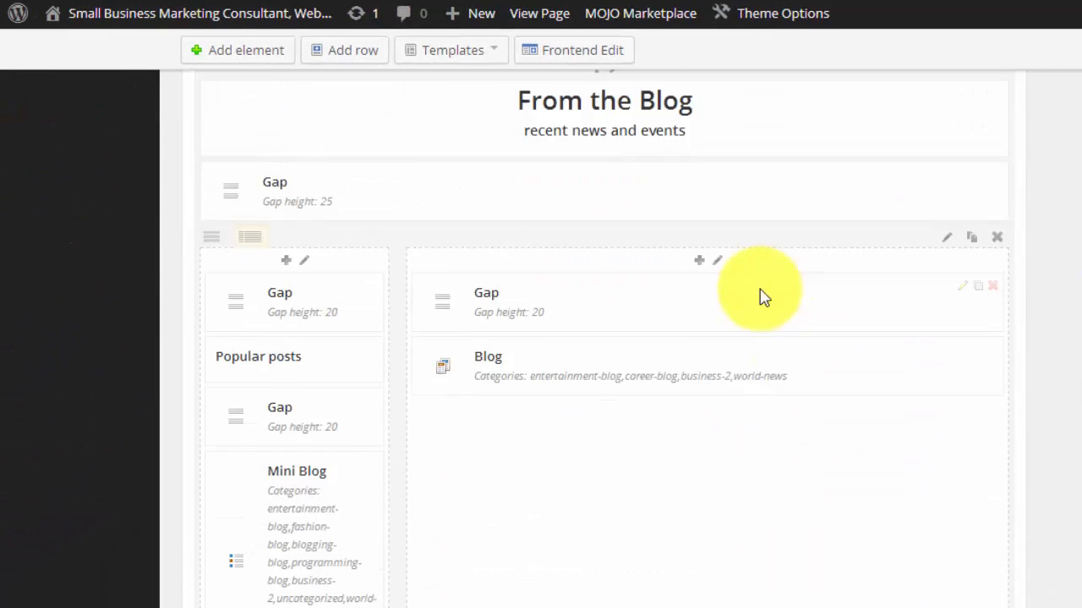
pyautogui.scroll(1, 618, 283)
pyautogui.scroll(-3, 524, 330)
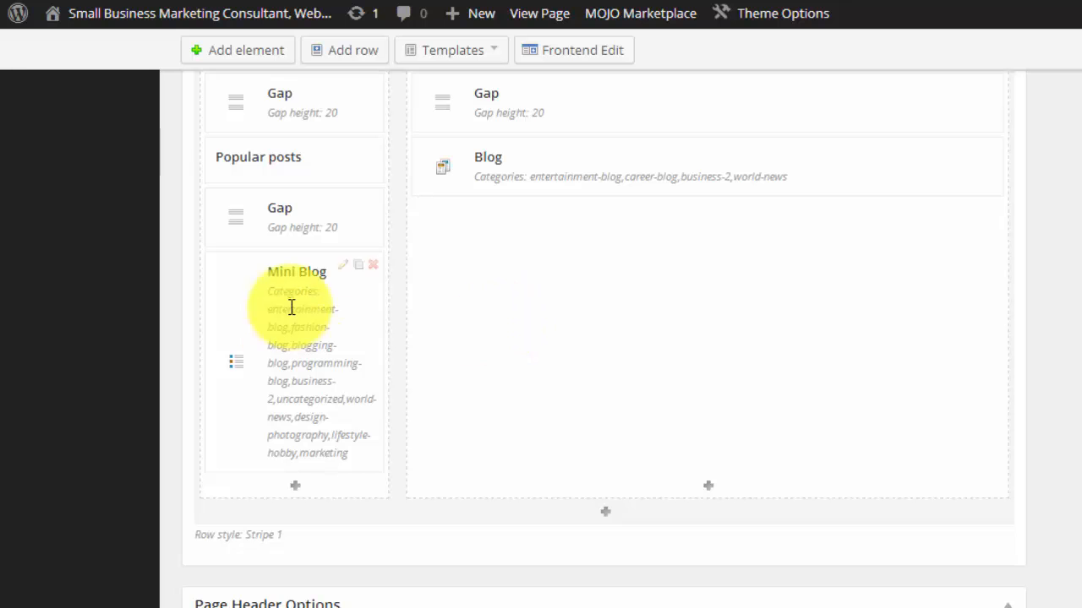
# - Review the Page Header Options and Slideshow Options below the homepage's content in the page editor
pyautogui.scroll(1, 321, 254)
pyautogui.scroll(-2, 466, 394)
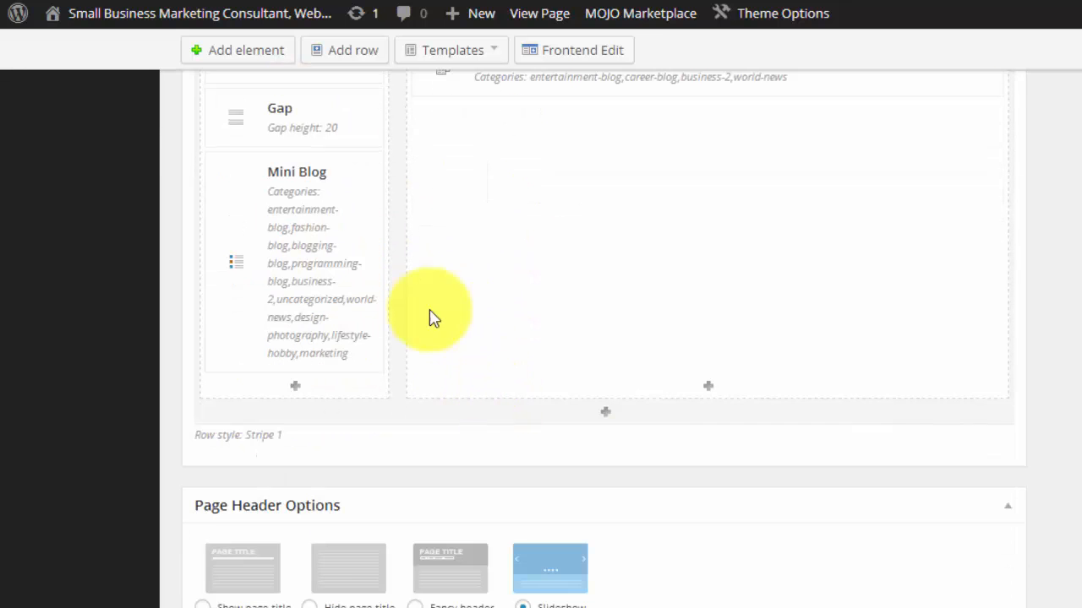
pyautogui.scroll(-5, 461, 358)
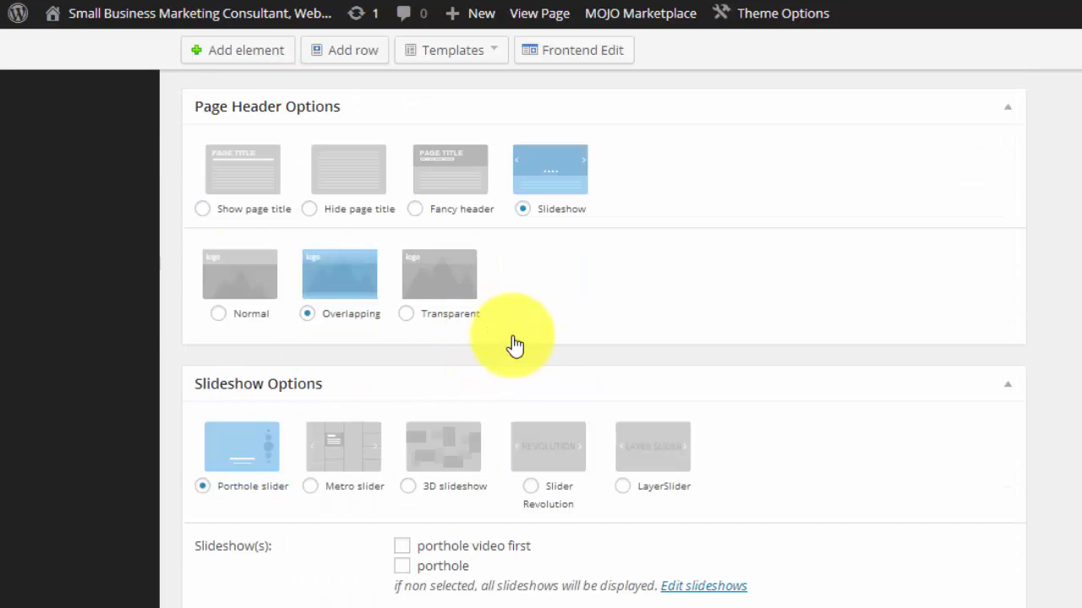
pyautogui.scroll(-2, 515, 346)
pyautogui.scroll(-2, 483, 290)
pyautogui.scroll(3, 488, 289)
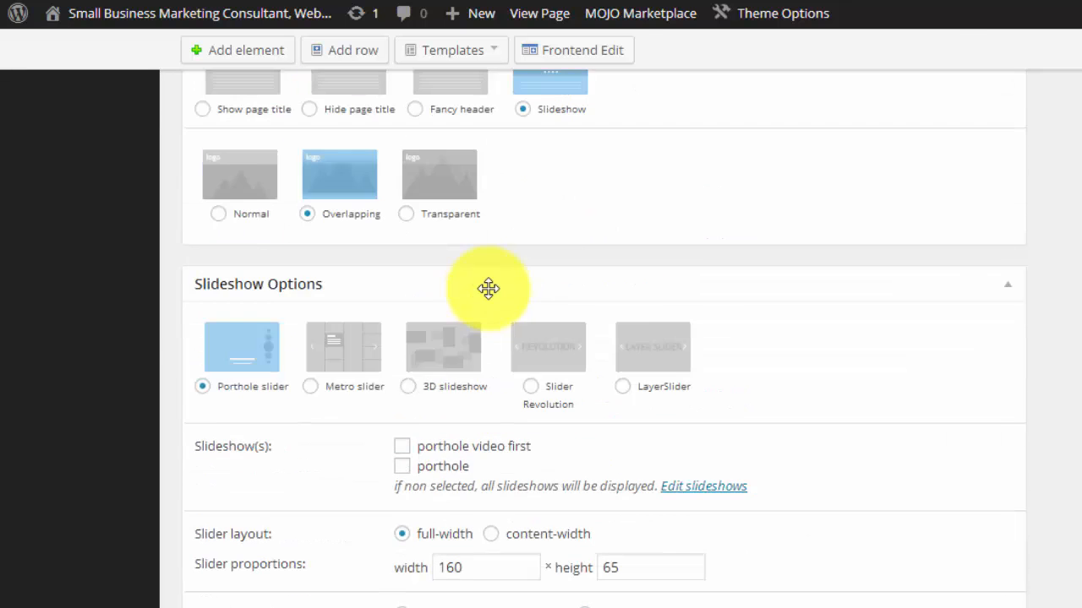
pyautogui.scroll(-4, 489, 289)
pyautogui.scroll(20, 647, 333)
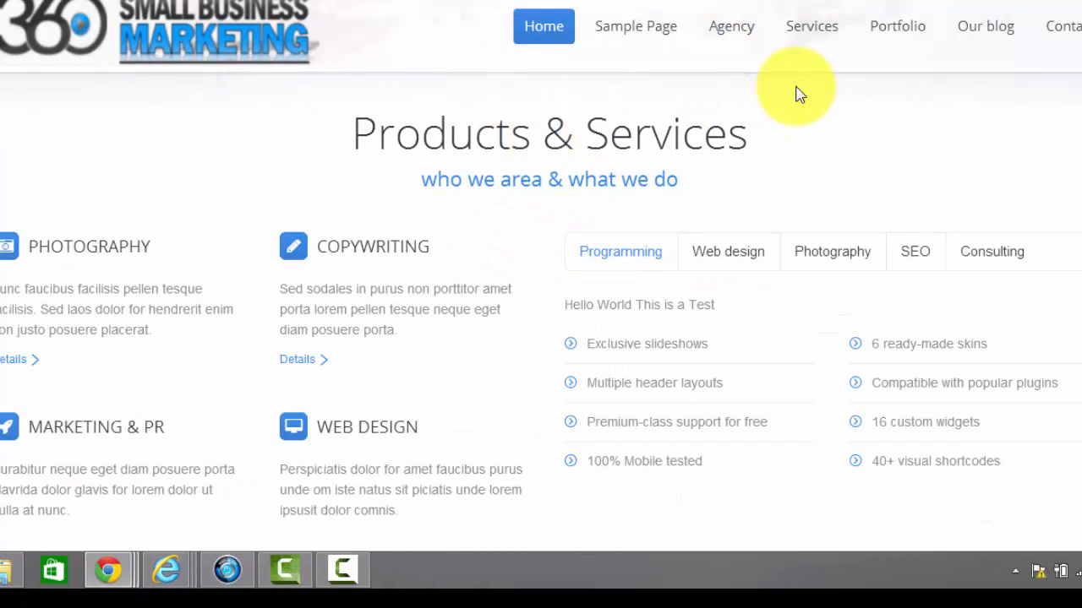
# - Check the Programming tab's text on the live homepage and look through the sections below it
pyautogui.scroll(-1, 540, 274)
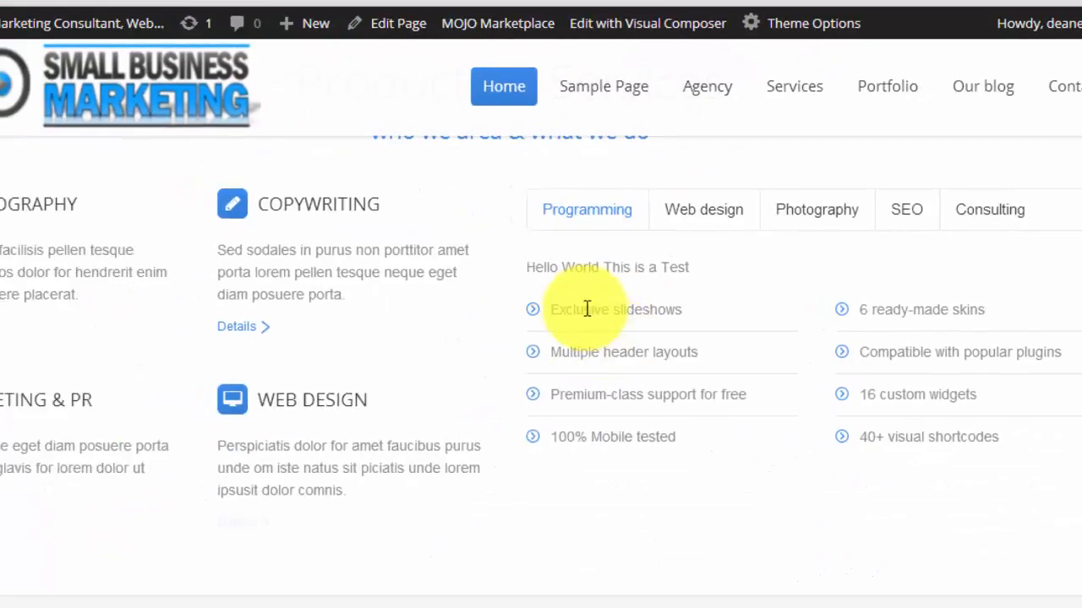
pyautogui.scroll(3, 522, 202)
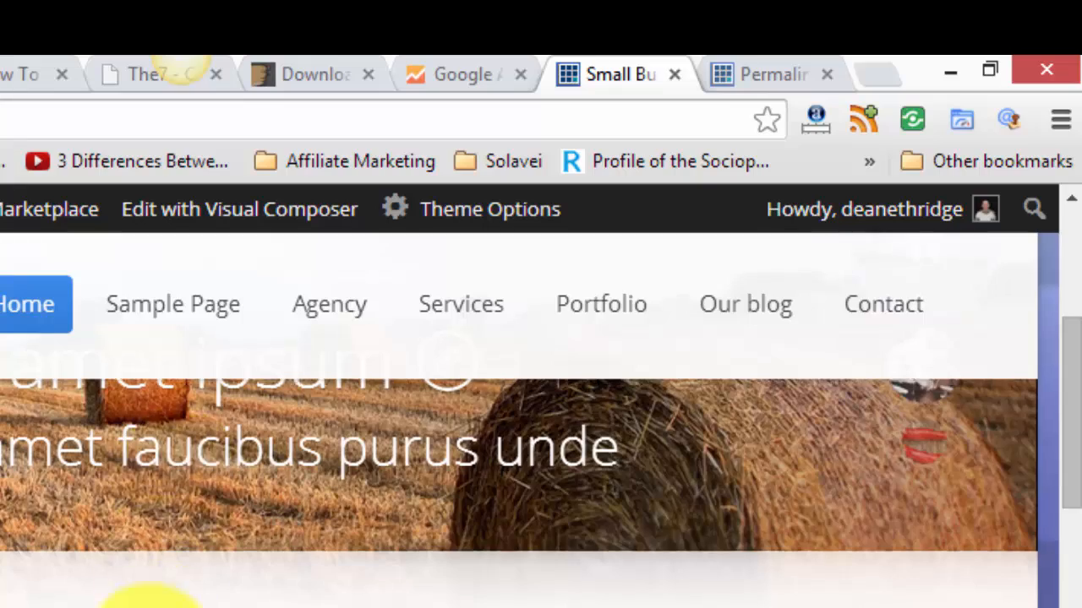
pyautogui.scroll(-3, 144, 592)
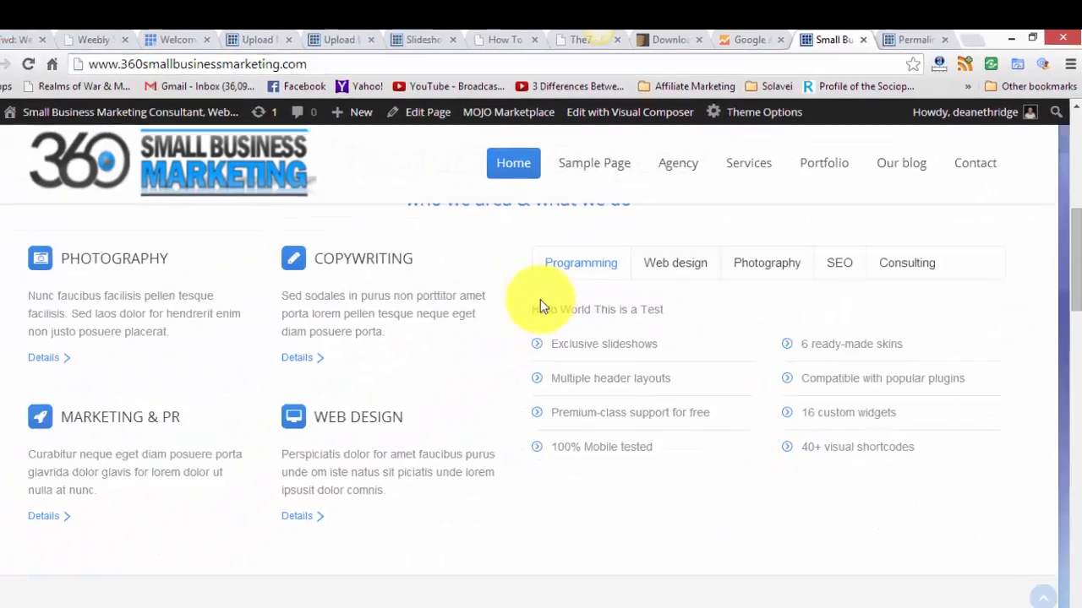
pyautogui.scroll(-4, 326, 453)
pyautogui.scroll(-10, 596, 351)
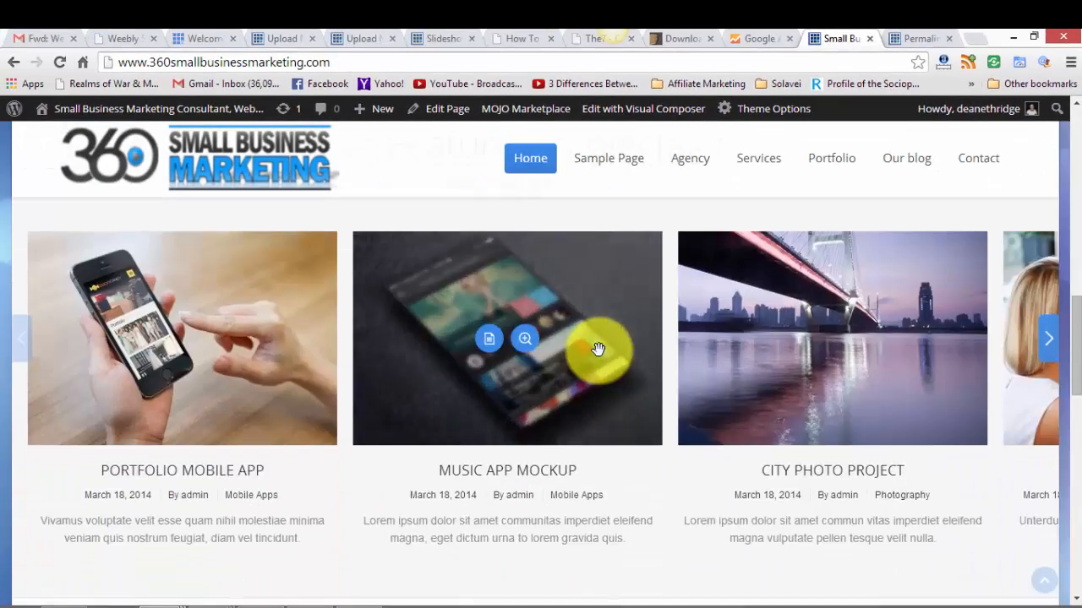
pyautogui.scroll(-6, 589, 370)
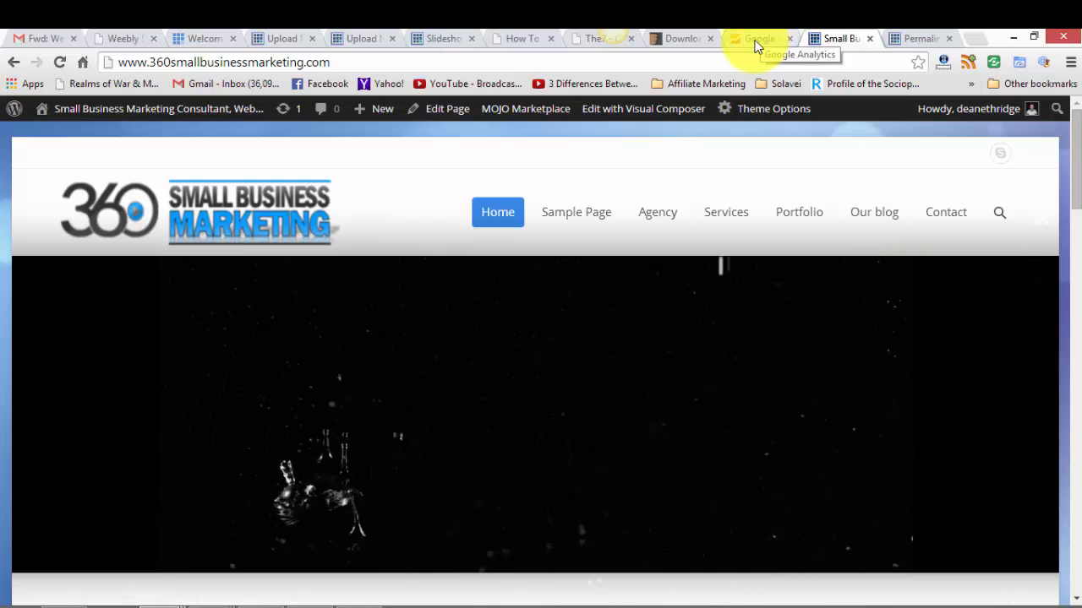
# - Open the "porthole video first" slideshow for editing and look over its slides
pyautogui.click(433, 38)
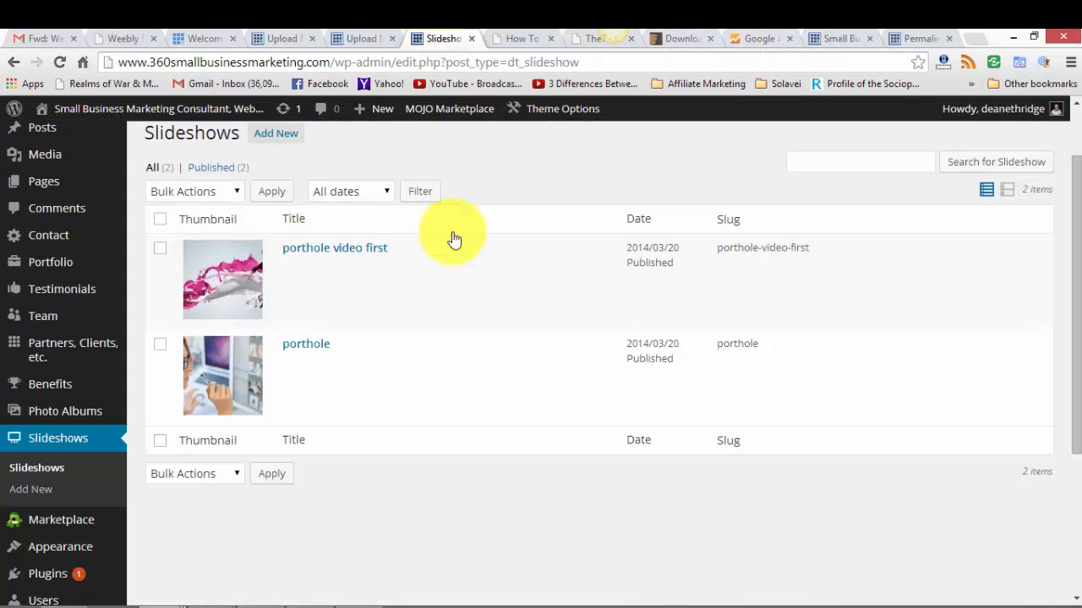
pyautogui.click(288, 266)
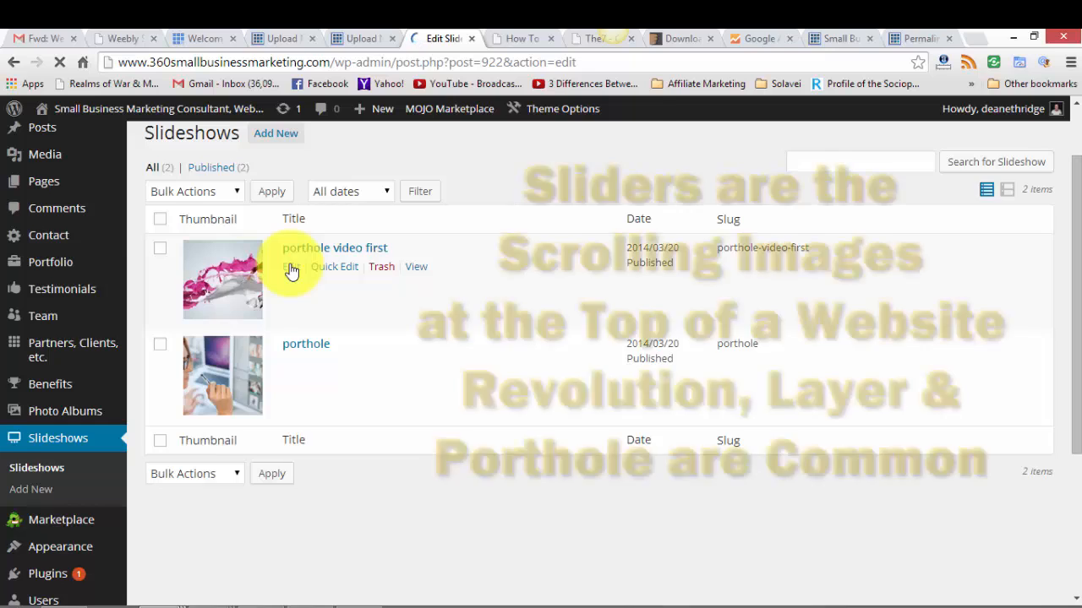
pyautogui.scroll(-3, 372, 329)
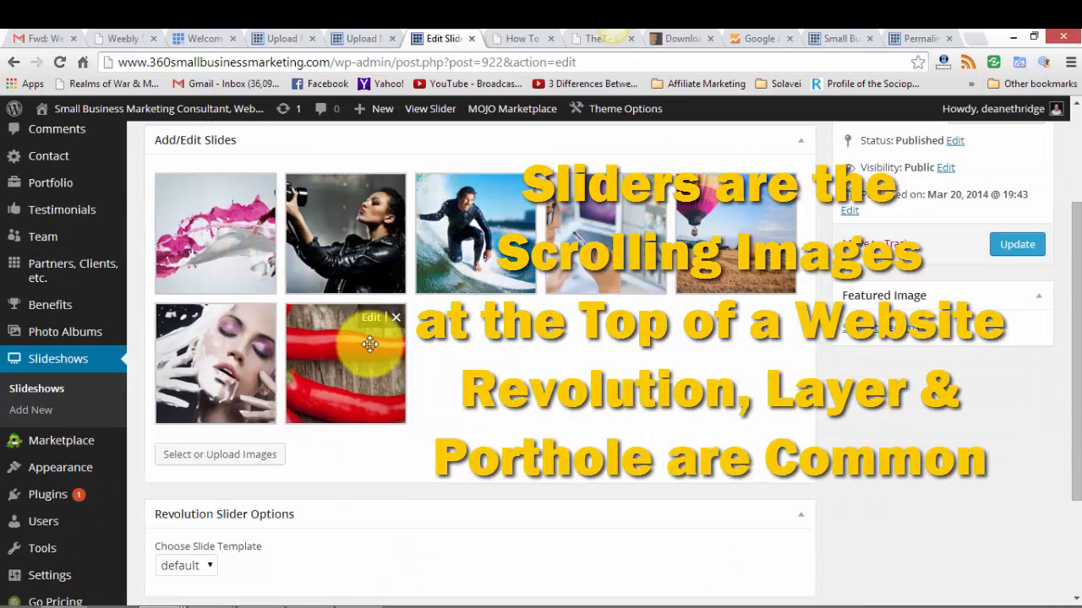
pyautogui.scroll(3, 370, 344)
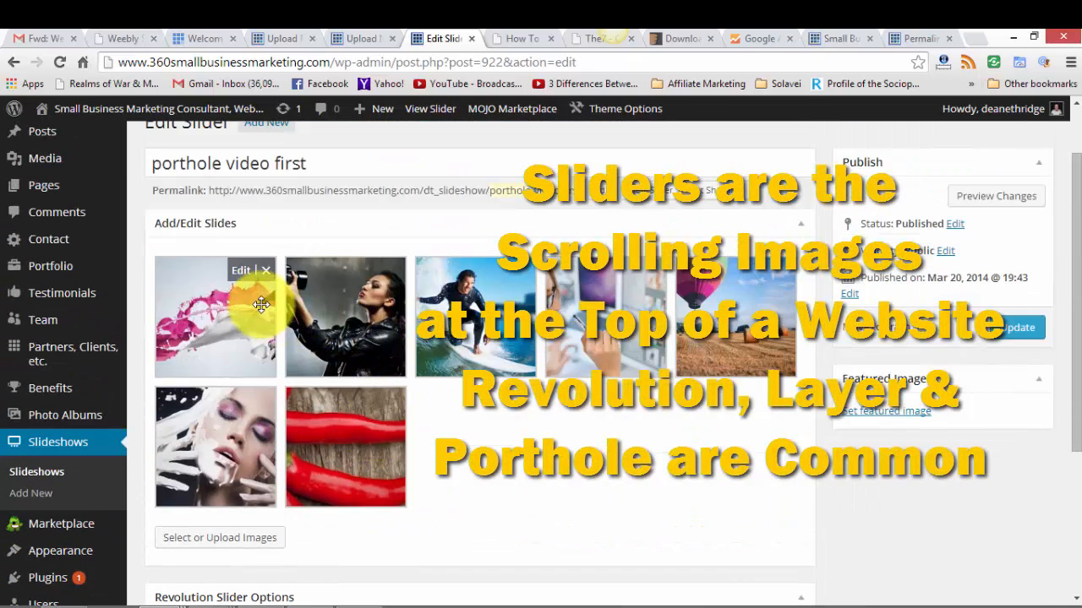
# - Open the first slide's media details and review its description, video URL, image link and Revolution Slider options
pyautogui.click(240, 272)
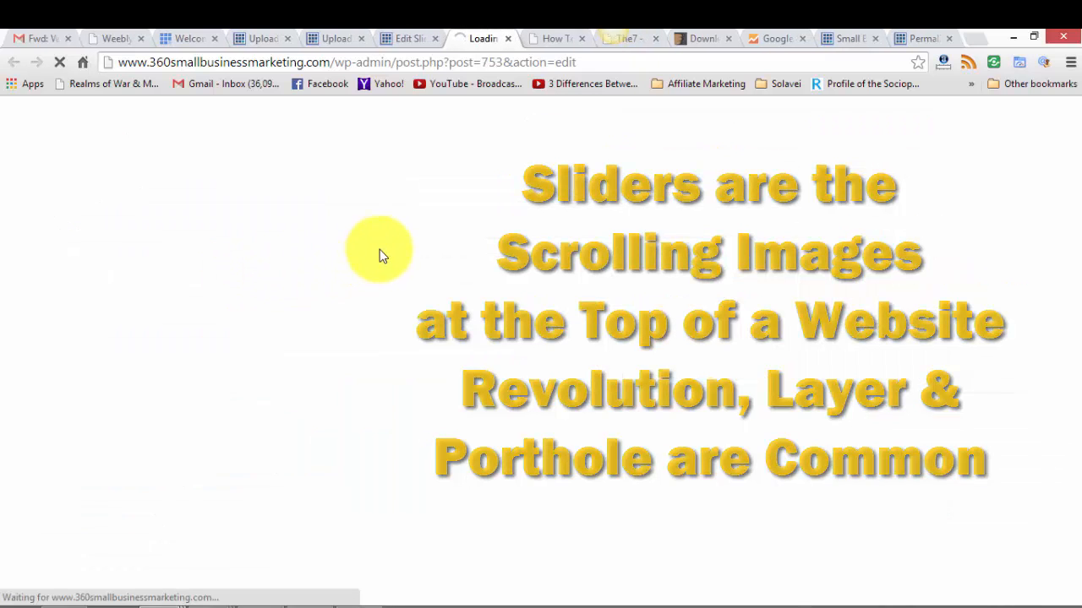
pyautogui.scroll(-3, 443, 241)
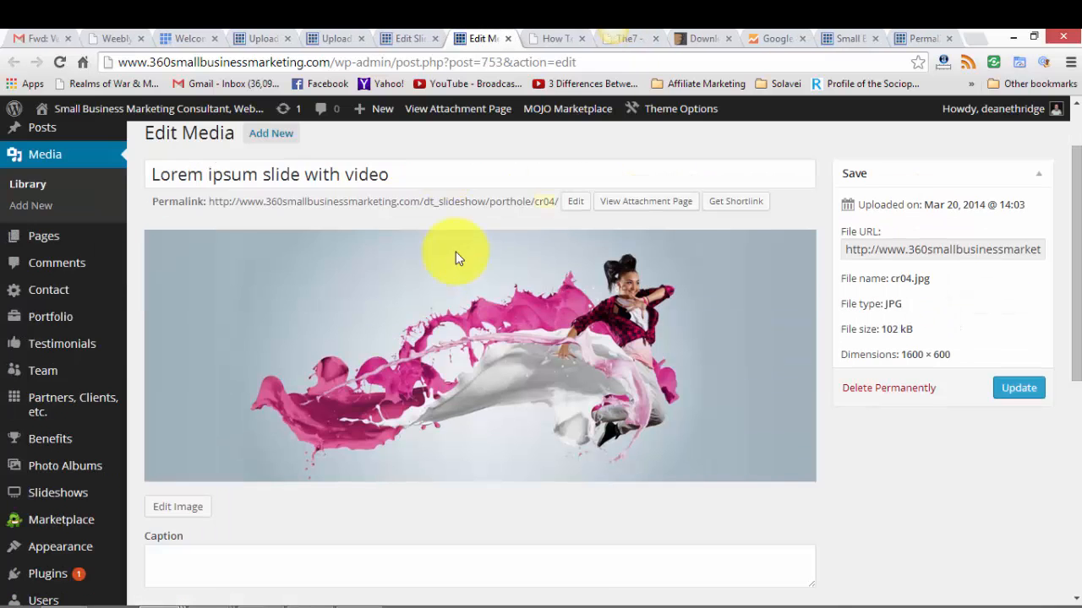
pyautogui.scroll(-5, 517, 300)
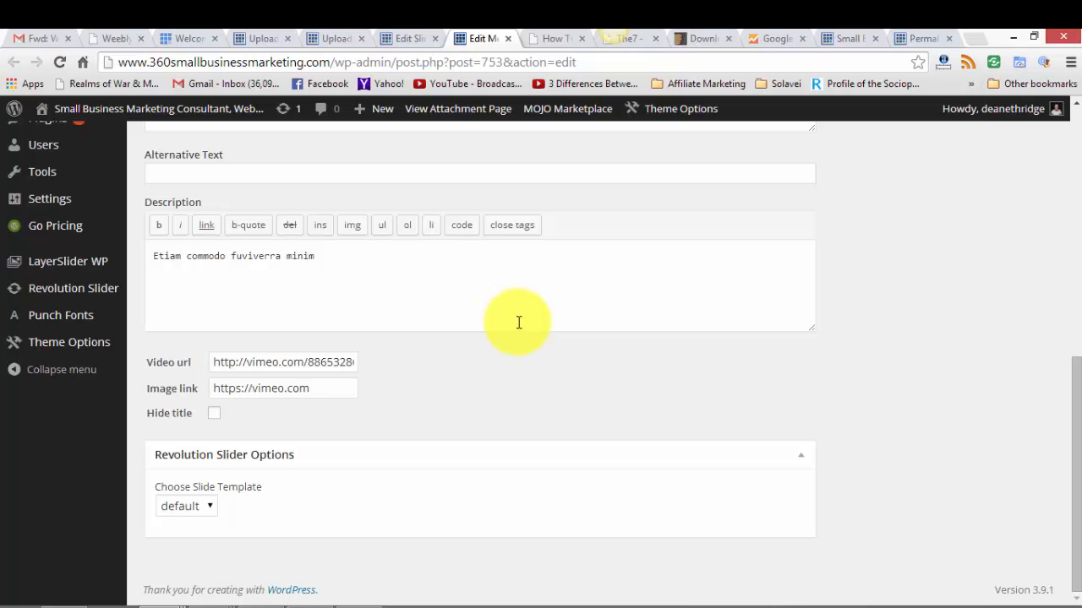
pyautogui.scroll(1, 518, 322)
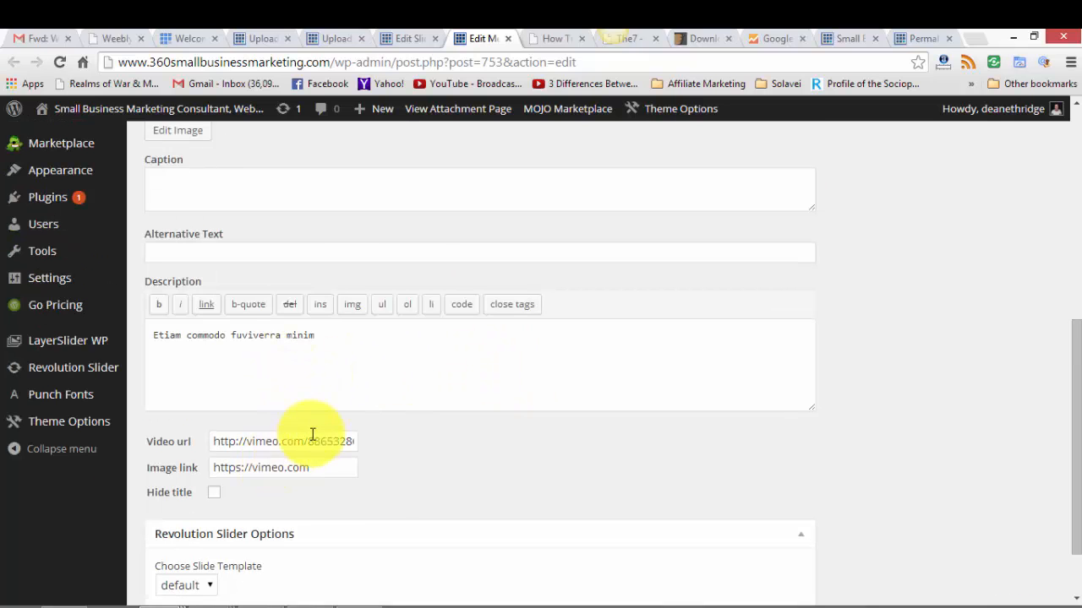
pyautogui.scroll(3, 363, 406)
pyautogui.scroll(-4, 362, 403)
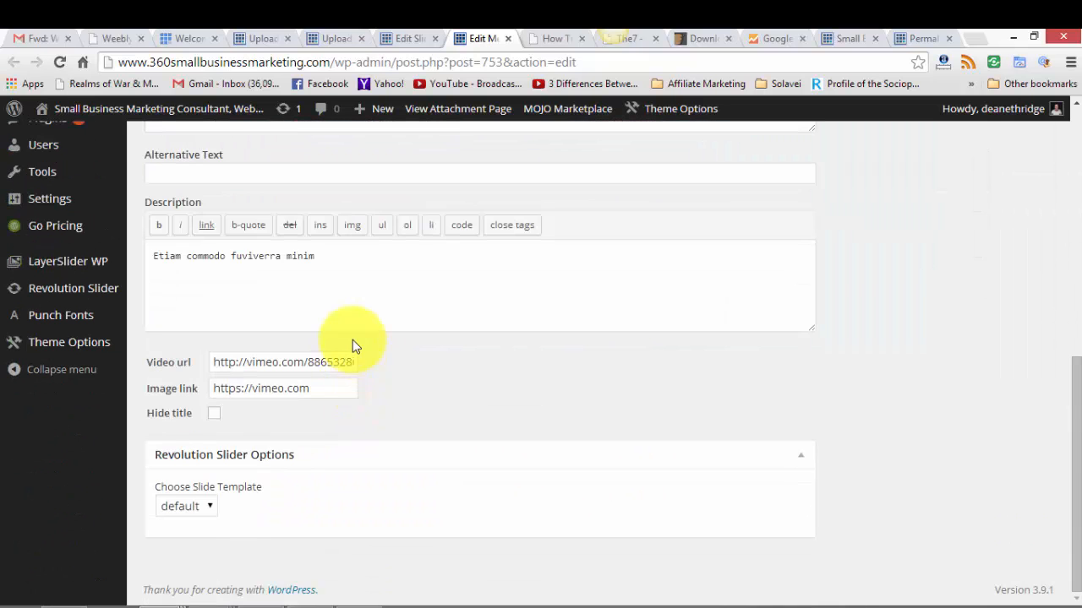
pyautogui.scroll(1, 352, 346)
pyautogui.scroll(6, 534, 272)
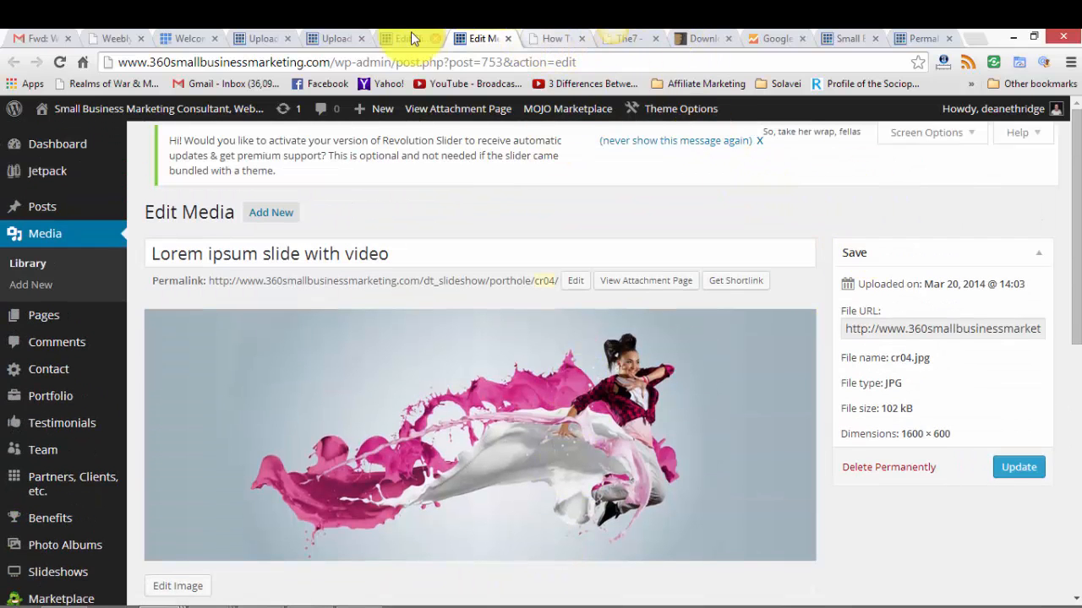
# - Return to the live homepage and examine its header slideshow and Products & Services section
pyautogui.click(848, 39)
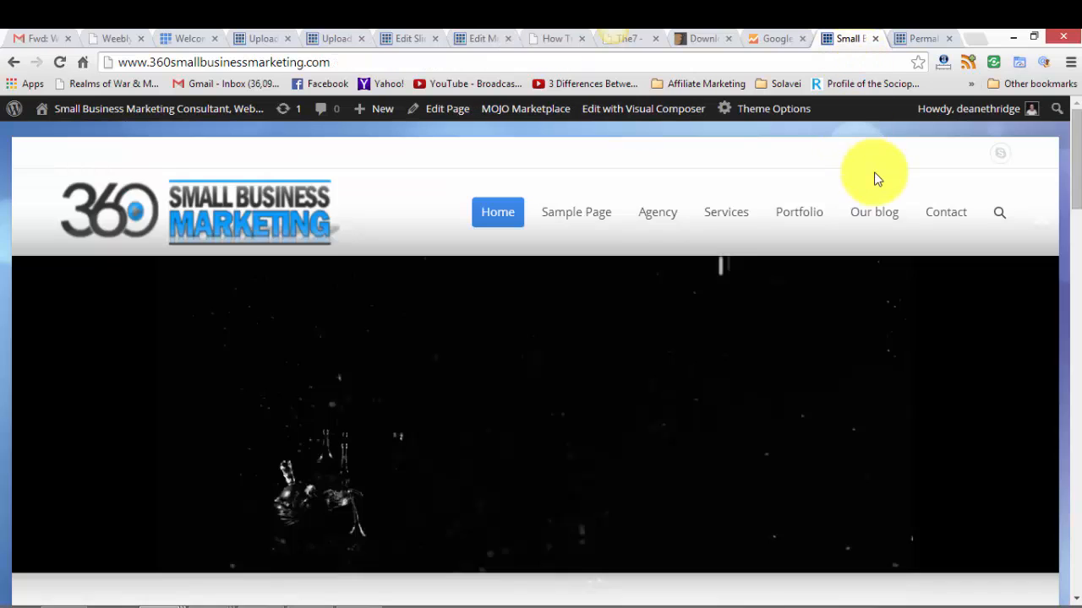
pyautogui.scroll(-5, 496, 404)
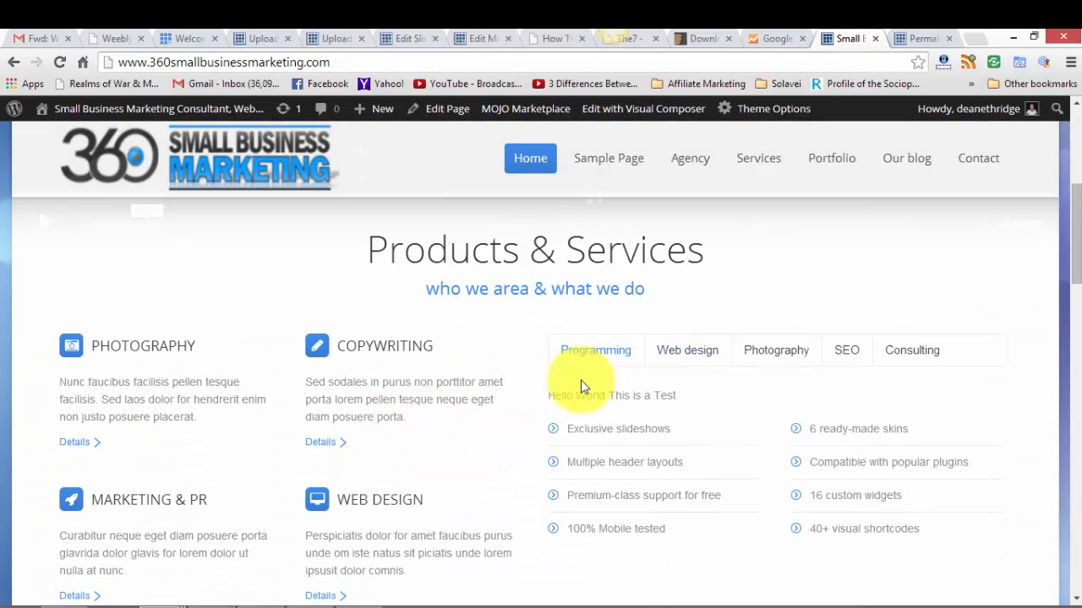
pyautogui.scroll(-3, 583, 391)
pyautogui.scroll(3, 560, 393)
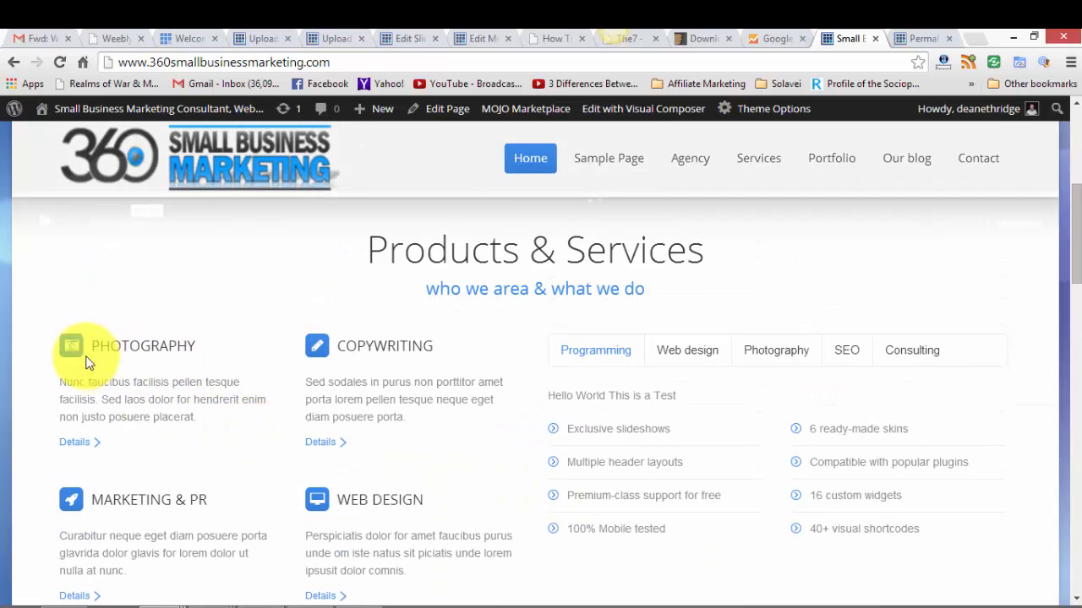
pyautogui.scroll(5, 693, 330)
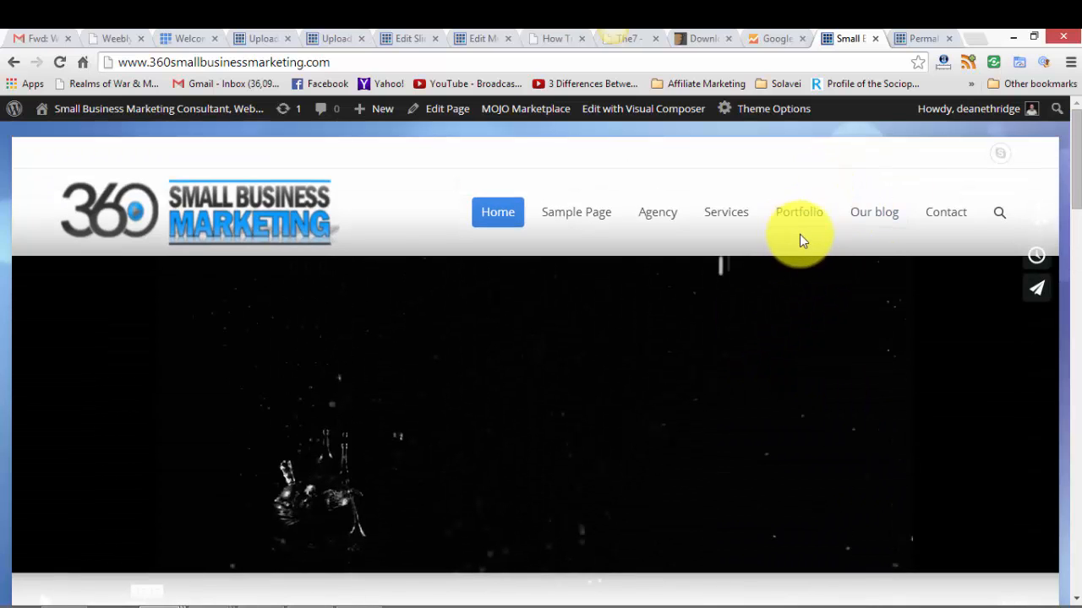
pyautogui.scroll(-5, 799, 236)
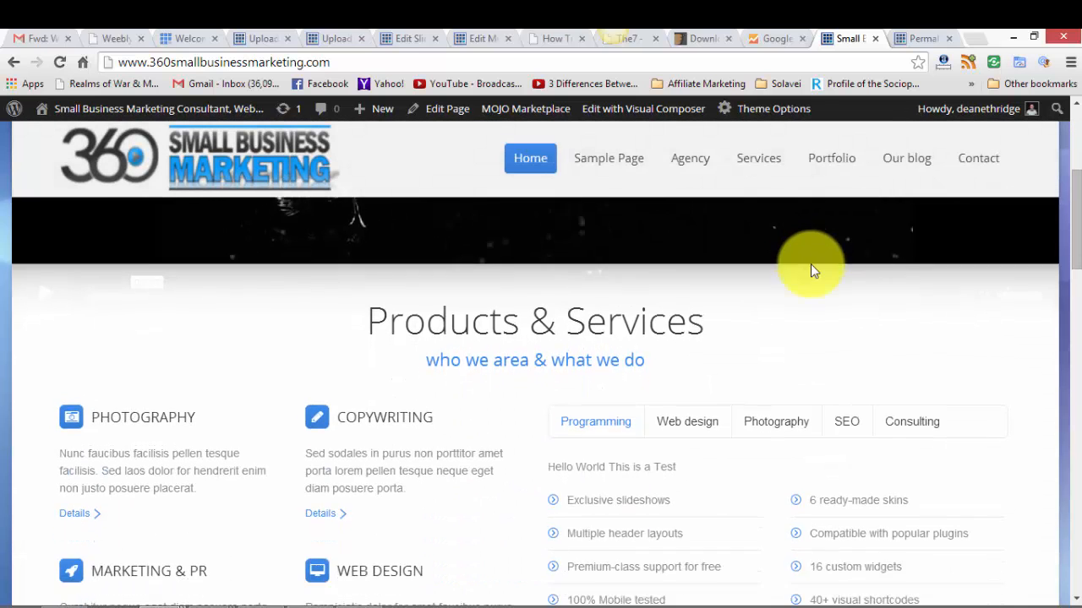
pyautogui.scroll(-1, 810, 264)
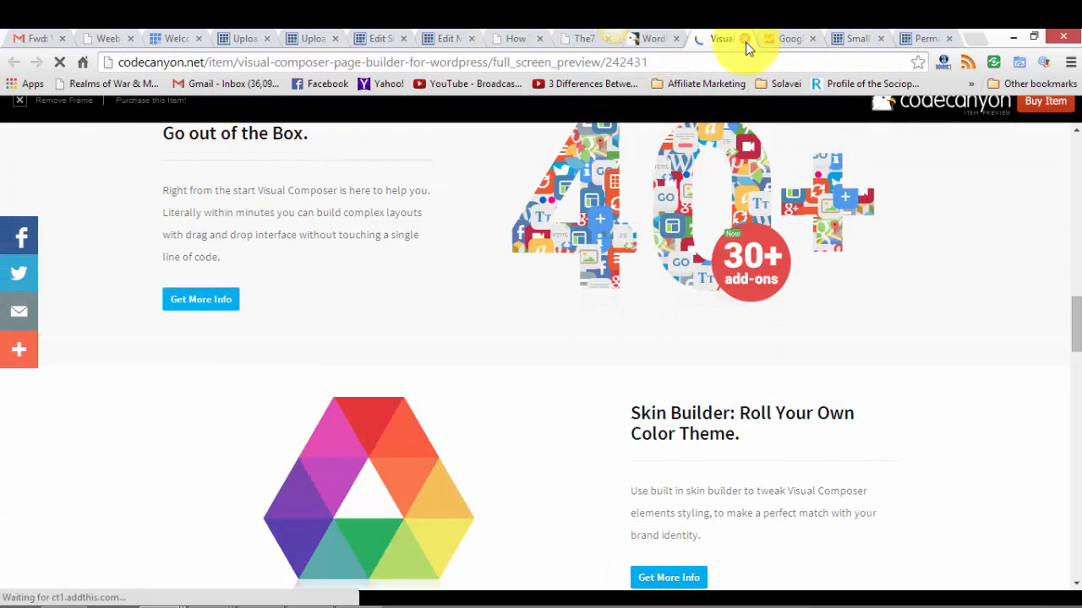
# - Close the Visual Composer preview page and look over the Products & Services elements in the homepage's page editor
pyautogui.click(746, 39)
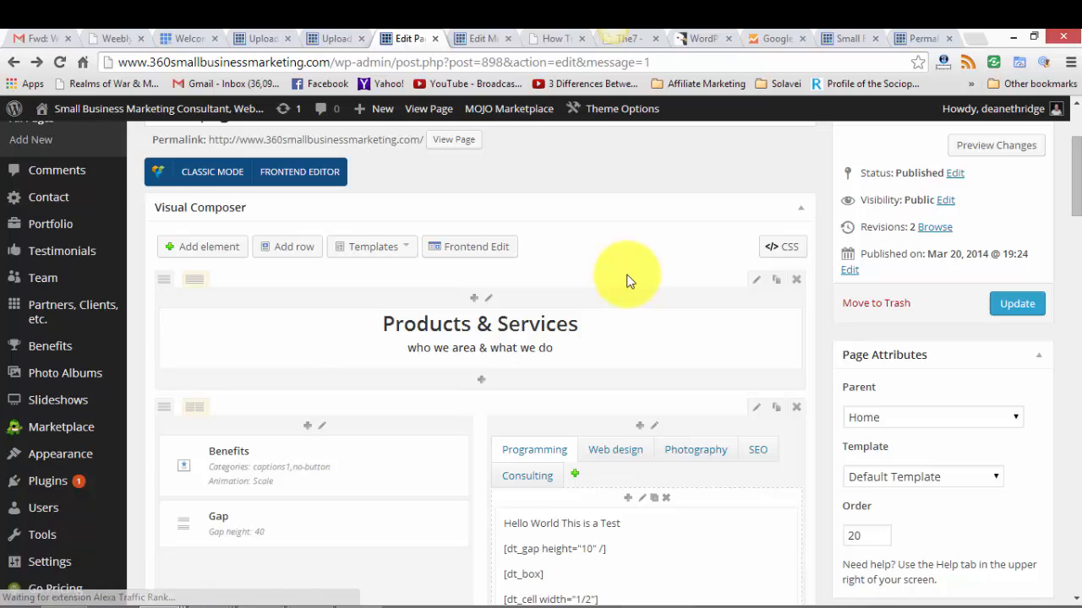
pyautogui.scroll(-1, 626, 280)
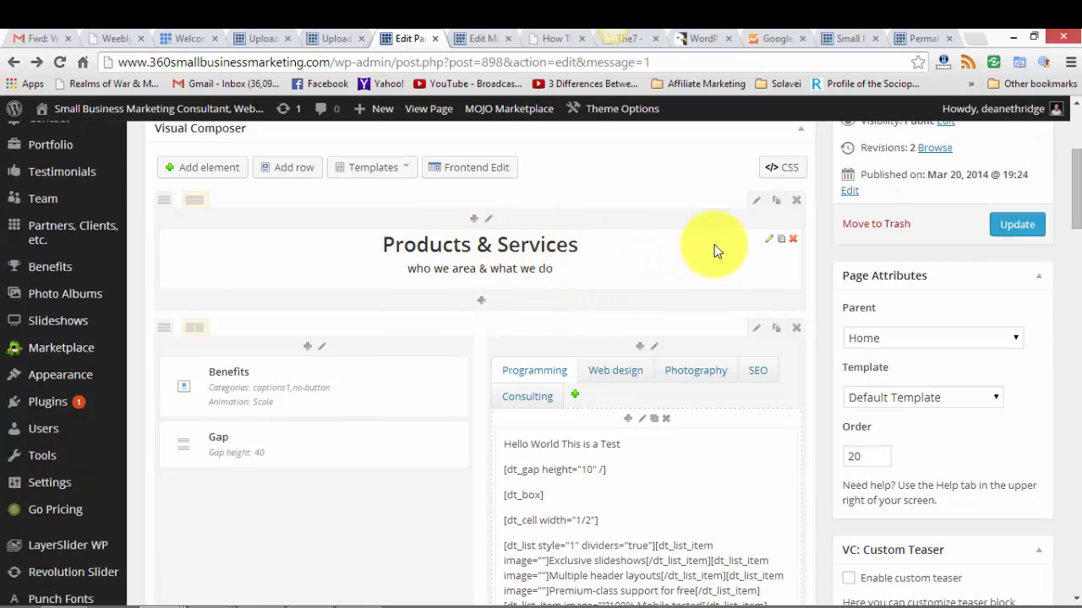
pyautogui.scroll(-3, 585, 275)
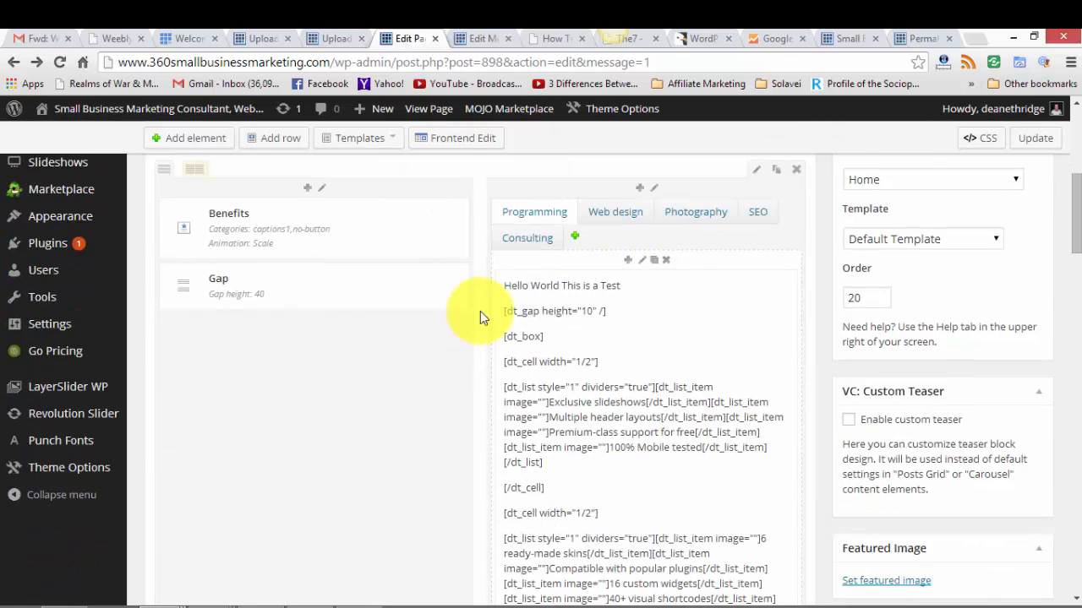
pyautogui.scroll(2, 457, 330)
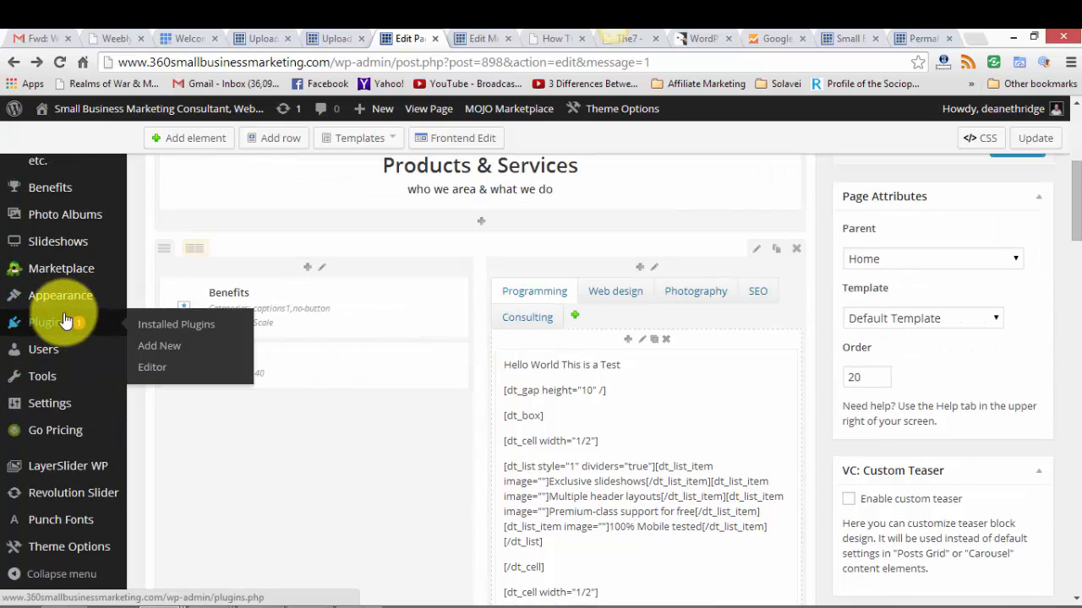
pyautogui.scroll(3, 72, 317)
# - View the live site's Portfolio version 2 page, look through its project grid and go back to the Services page
pyautogui.click(845, 38)
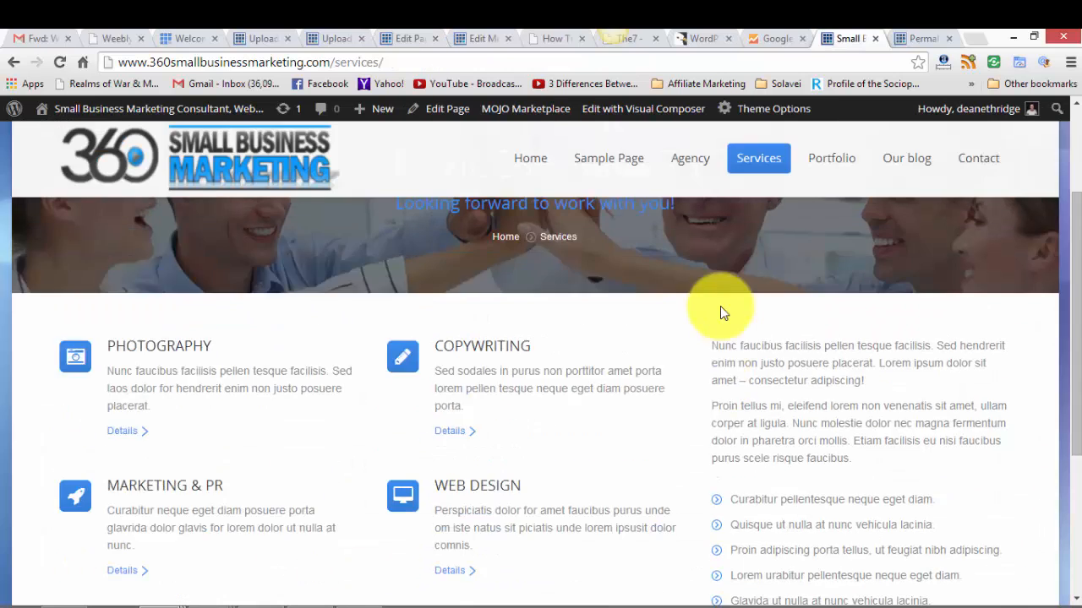
pyautogui.moveTo(797, 220)
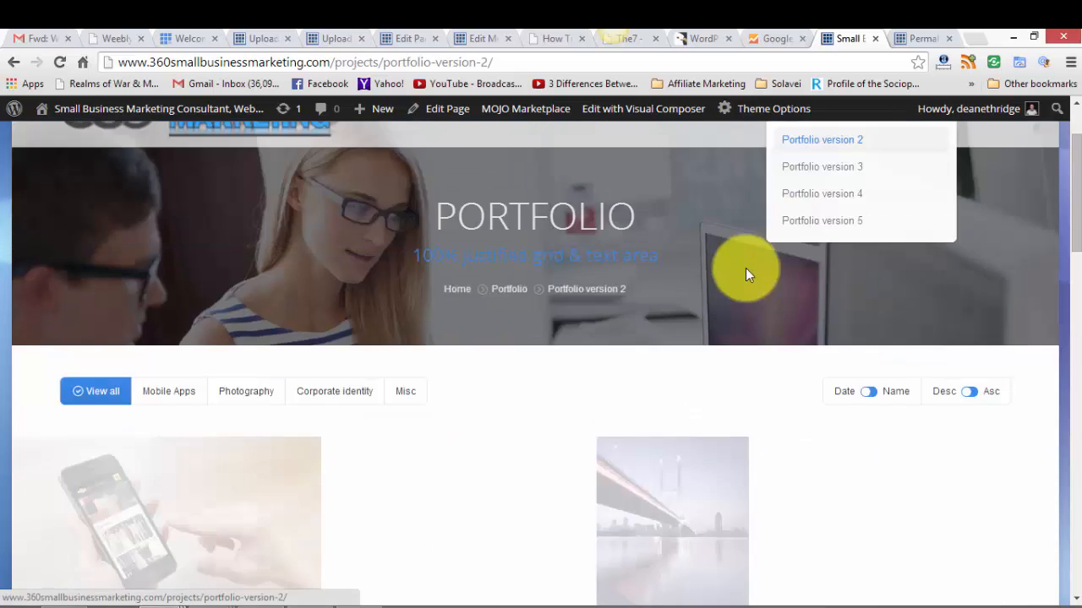
pyautogui.scroll(-2, 674, 297)
pyautogui.scroll(-6, 673, 297)
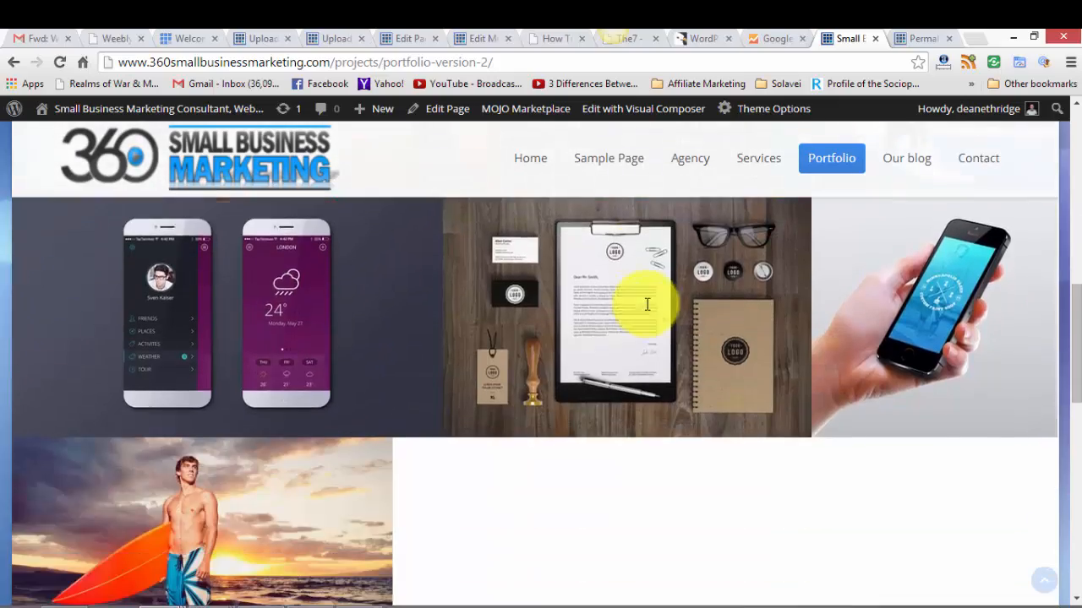
pyautogui.scroll(-3, 670, 316)
pyautogui.scroll(7, 671, 314)
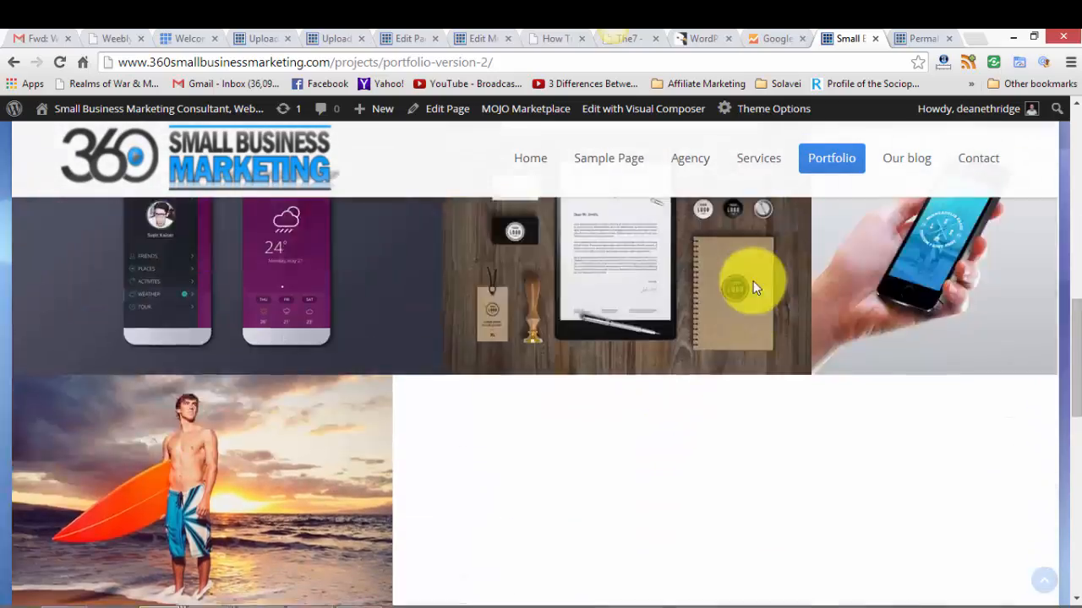
pyautogui.scroll(5, 790, 255)
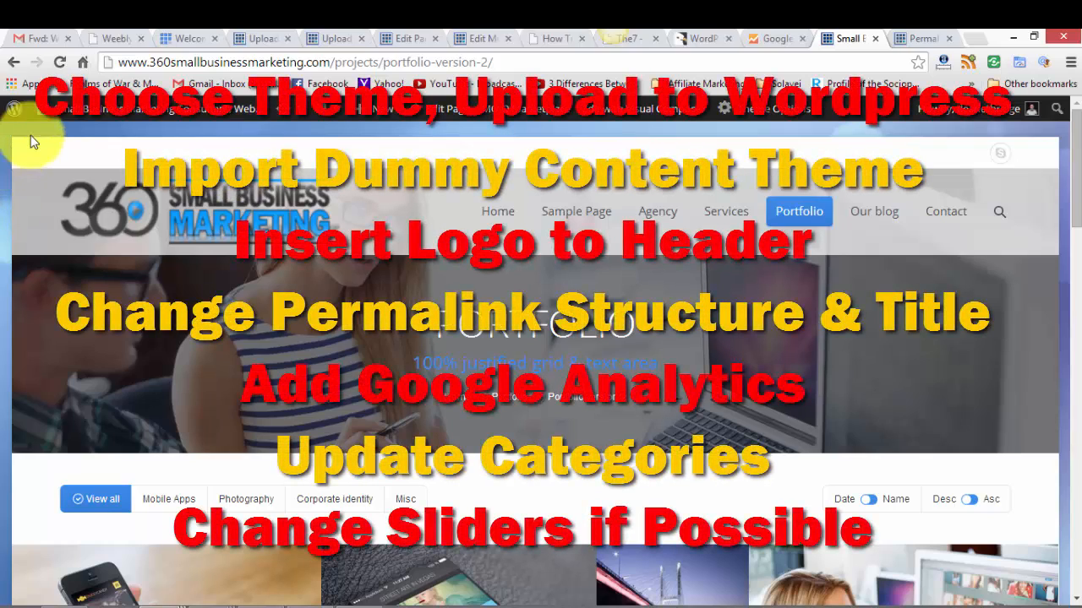
pyautogui.click(12, 62)
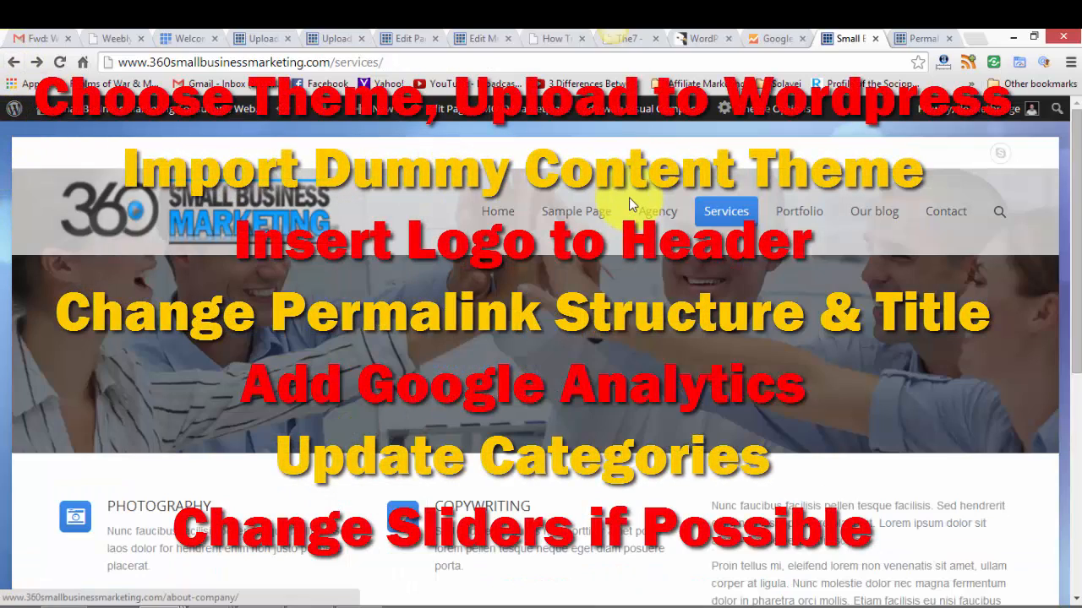
# - Load the live homepage, and review the Products & Services rows in the page editor and Visual Composer's product page on CodeCanyon
pyautogui.moveTo(655, 209)
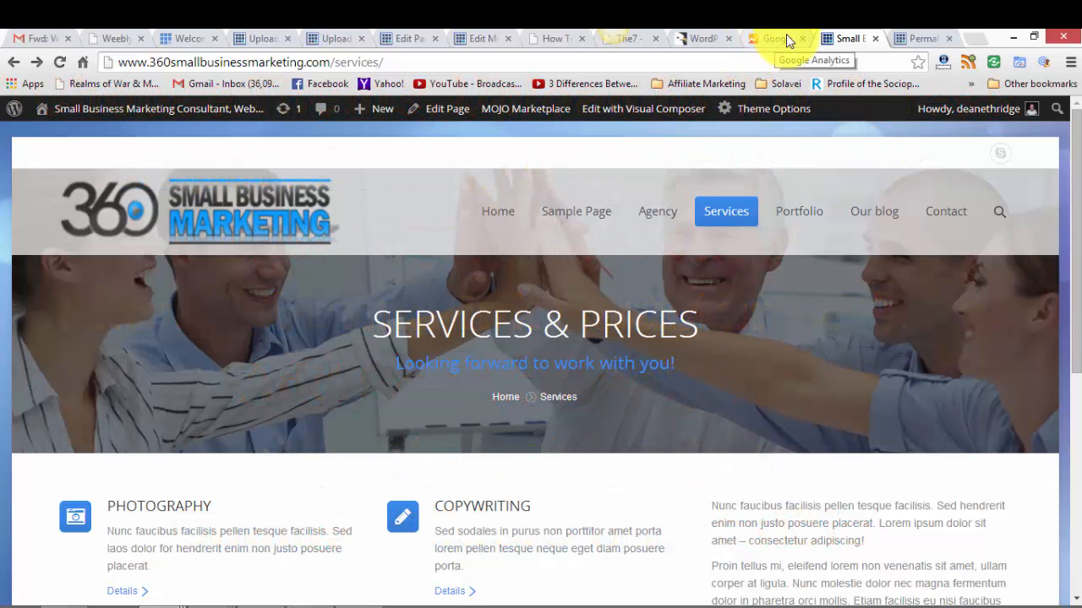
pyautogui.click(108, 110)
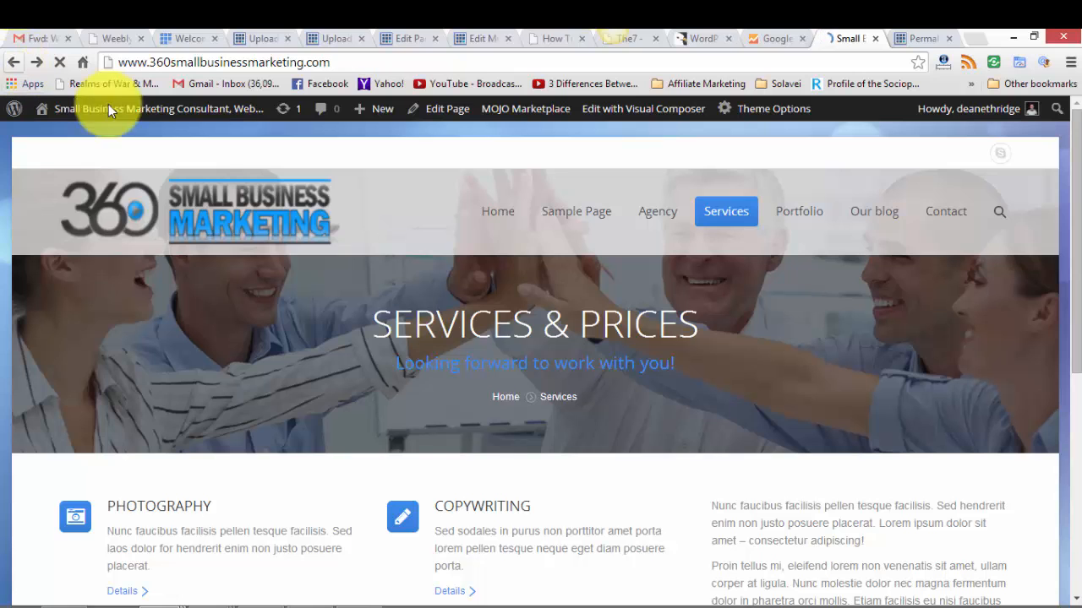
pyautogui.click(410, 40)
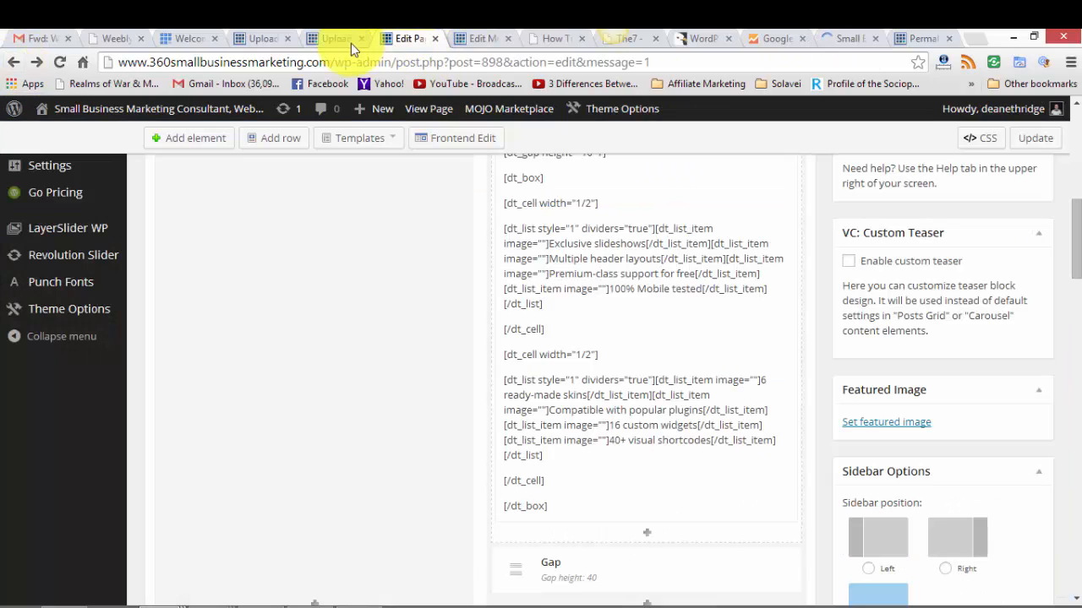
pyautogui.scroll(2, 378, 243)
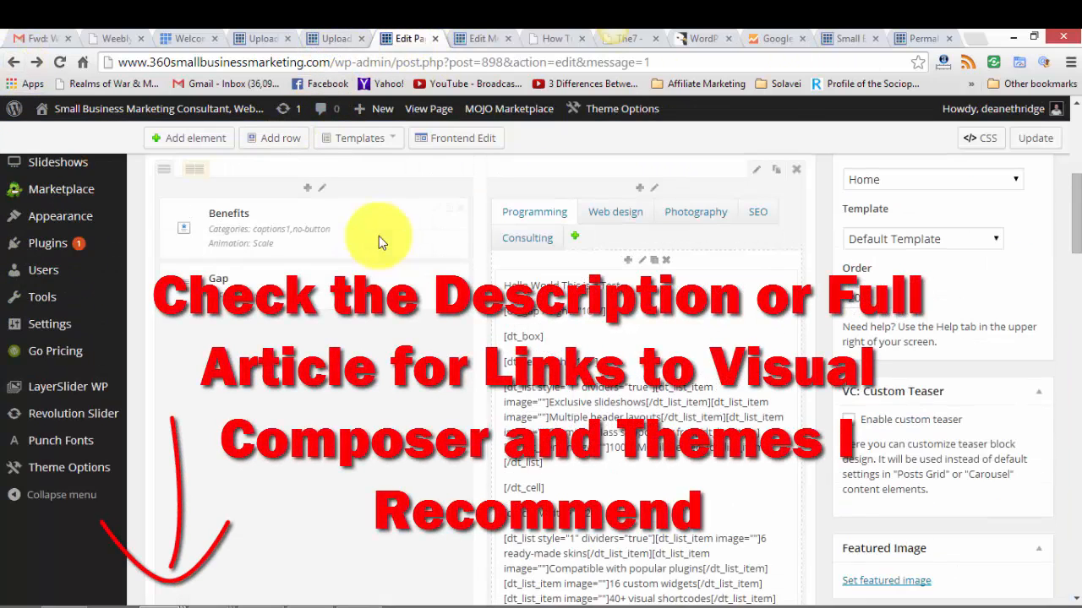
pyautogui.scroll(1, 355, 272)
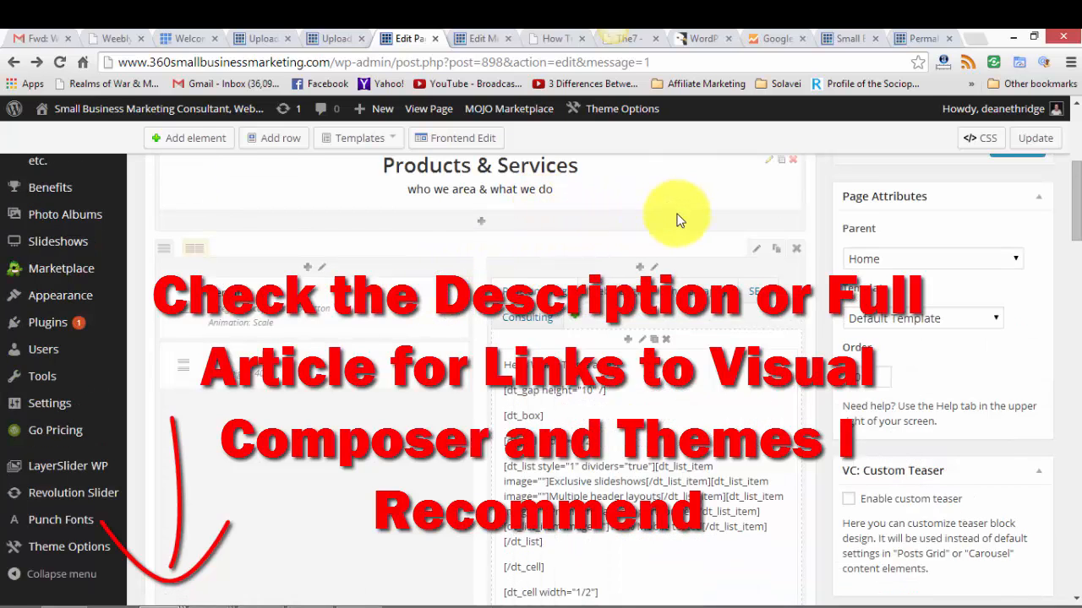
pyautogui.scroll(1, 647, 234)
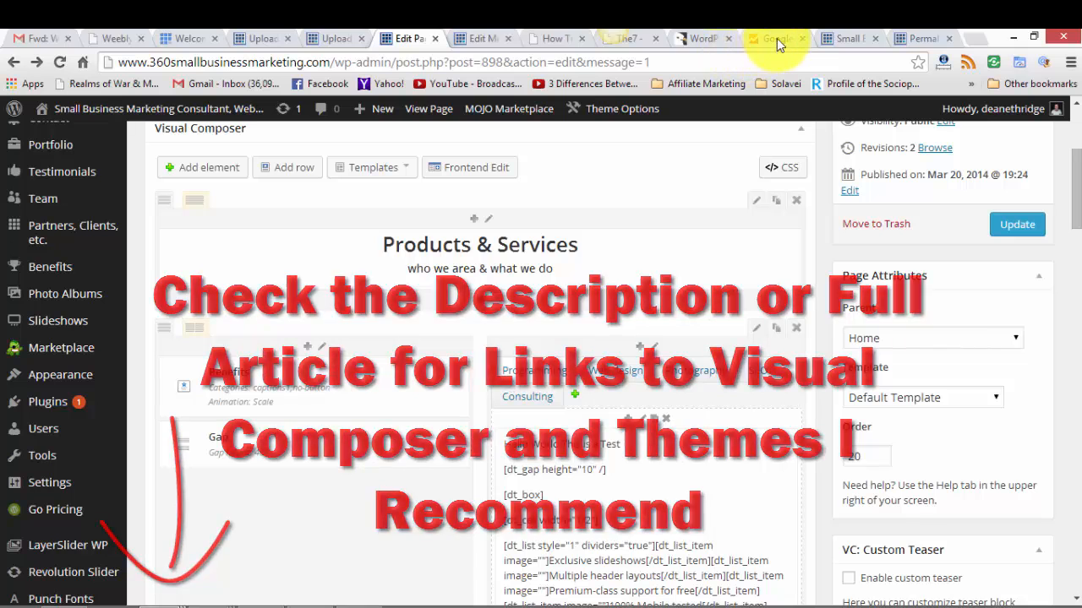
pyautogui.click(704, 39)
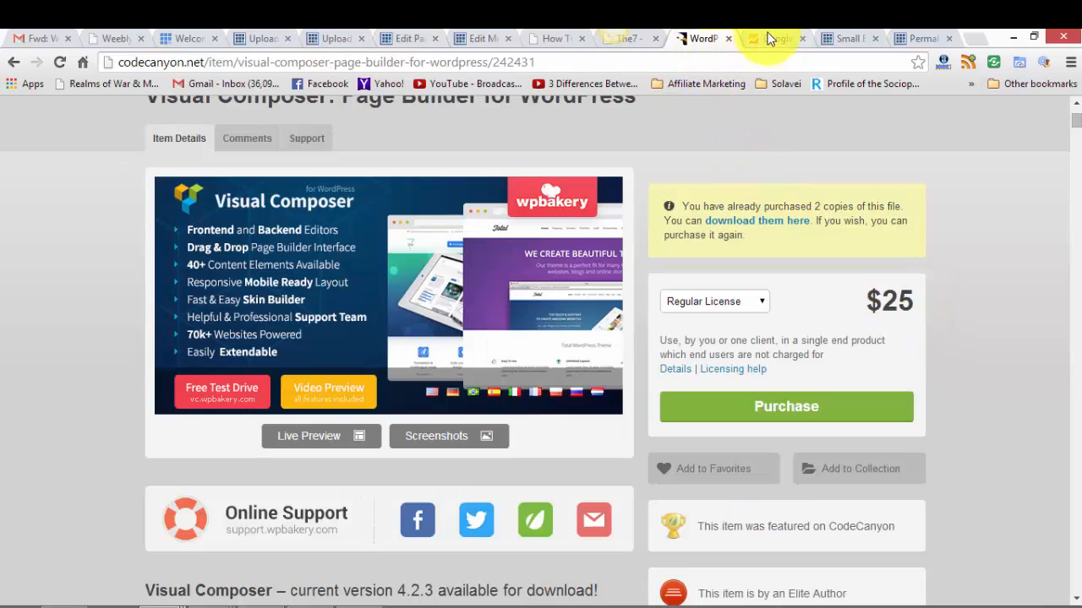
# - Look through the live homepage from the header slideshow to the Clients & Testimonials section and return to its main menu
pyautogui.click(846, 44)
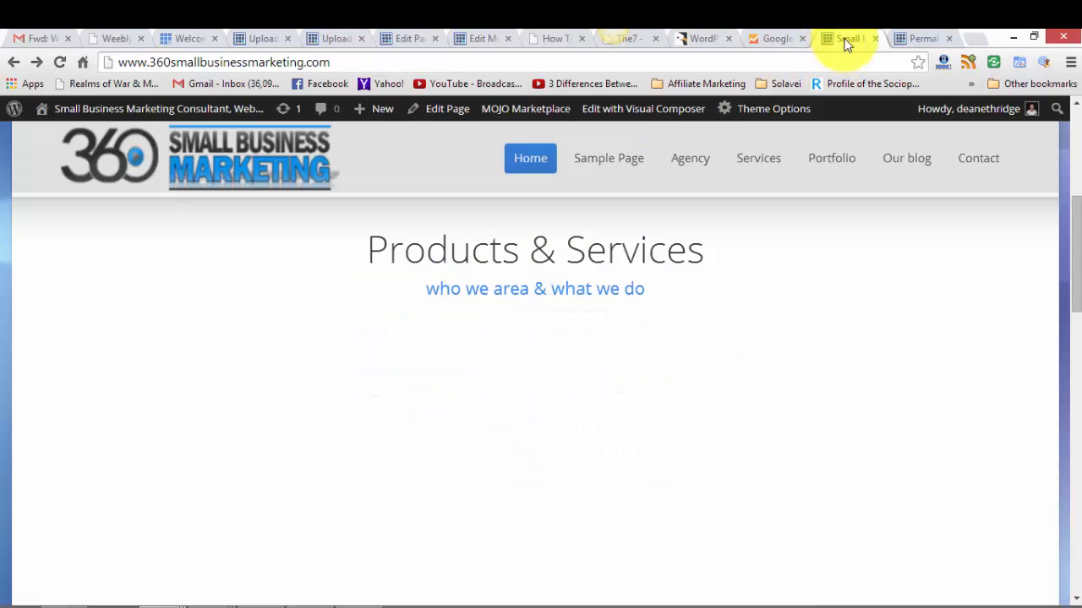
pyautogui.scroll(5, 738, 195)
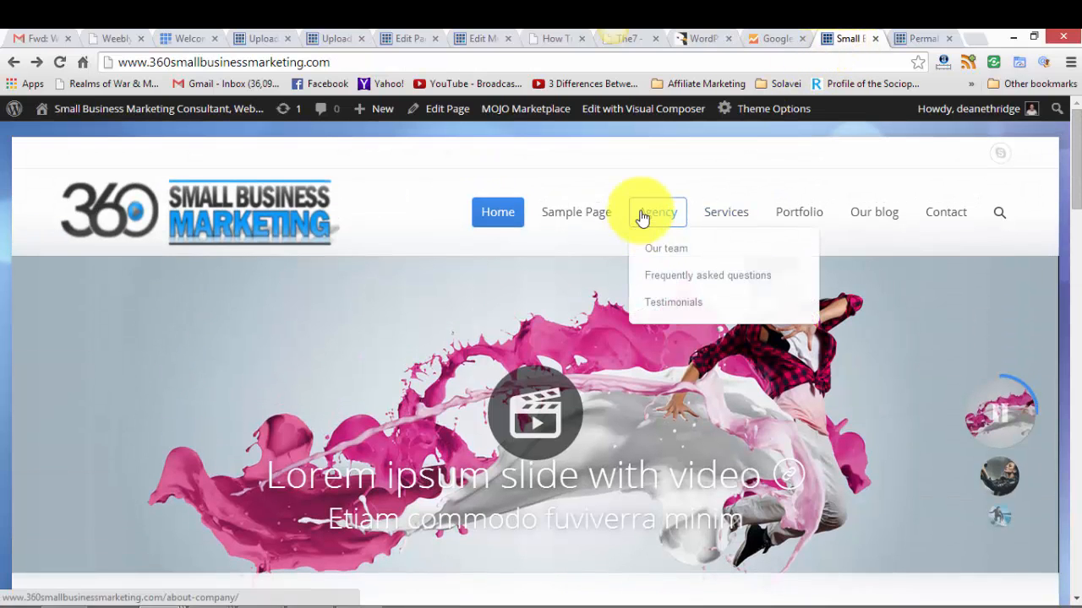
pyautogui.scroll(-2, 908, 218)
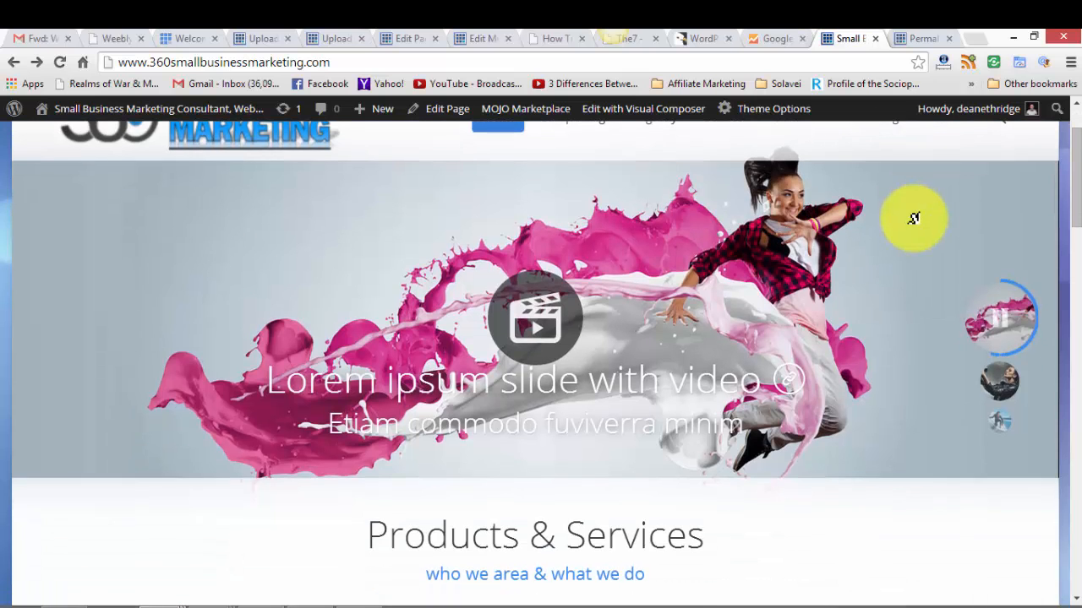
pyautogui.scroll(2, 898, 212)
pyautogui.scroll(-3, 580, 253)
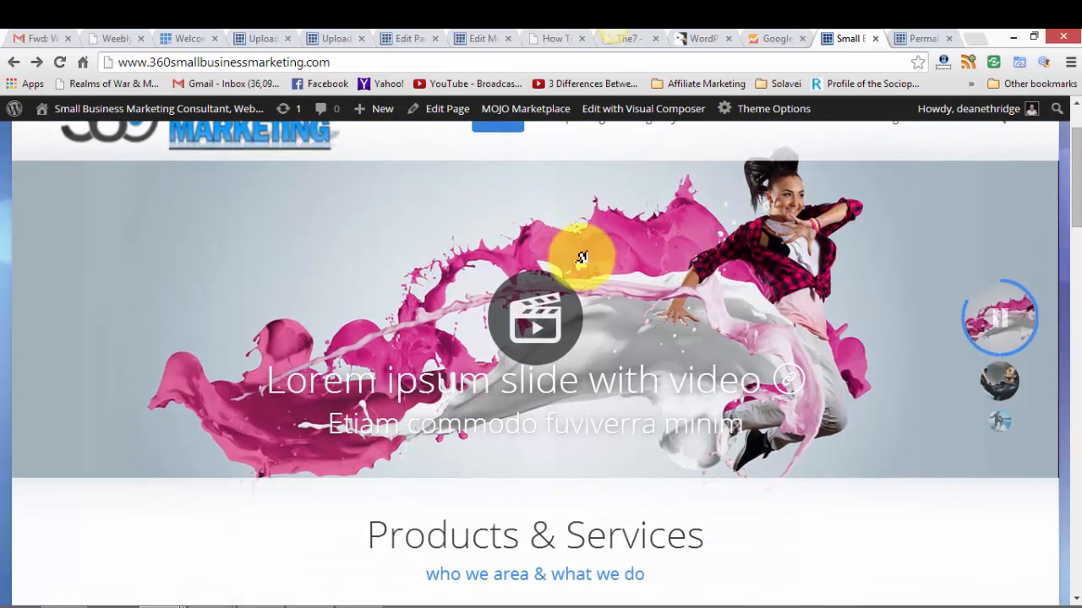
pyautogui.scroll(-10, 666, 265)
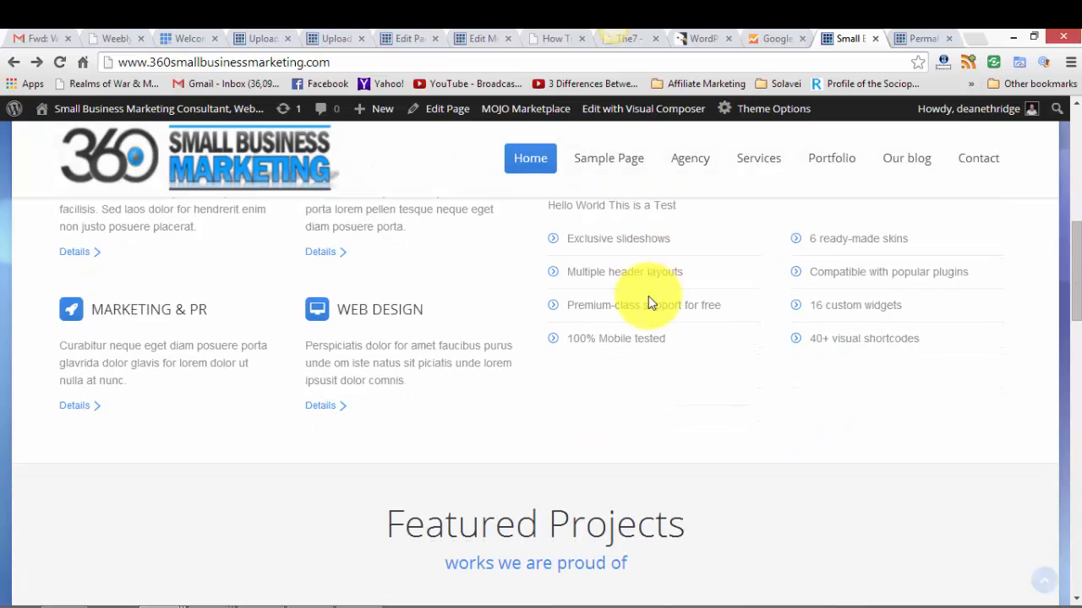
pyautogui.scroll(-8, 639, 318)
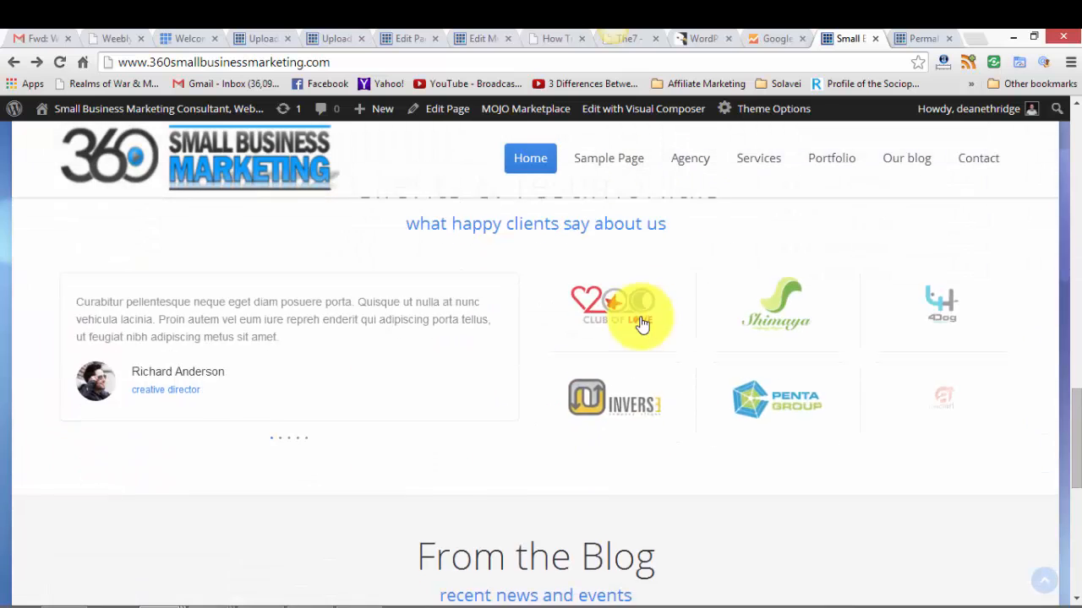
pyautogui.scroll(3, 725, 178)
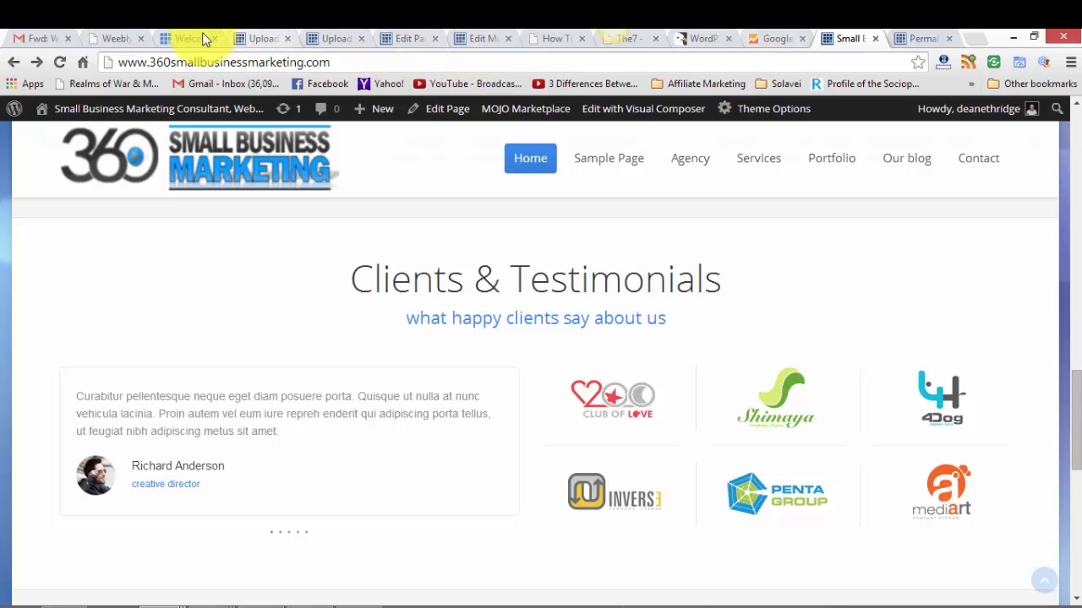
pyautogui.scroll(3, 338, 142)
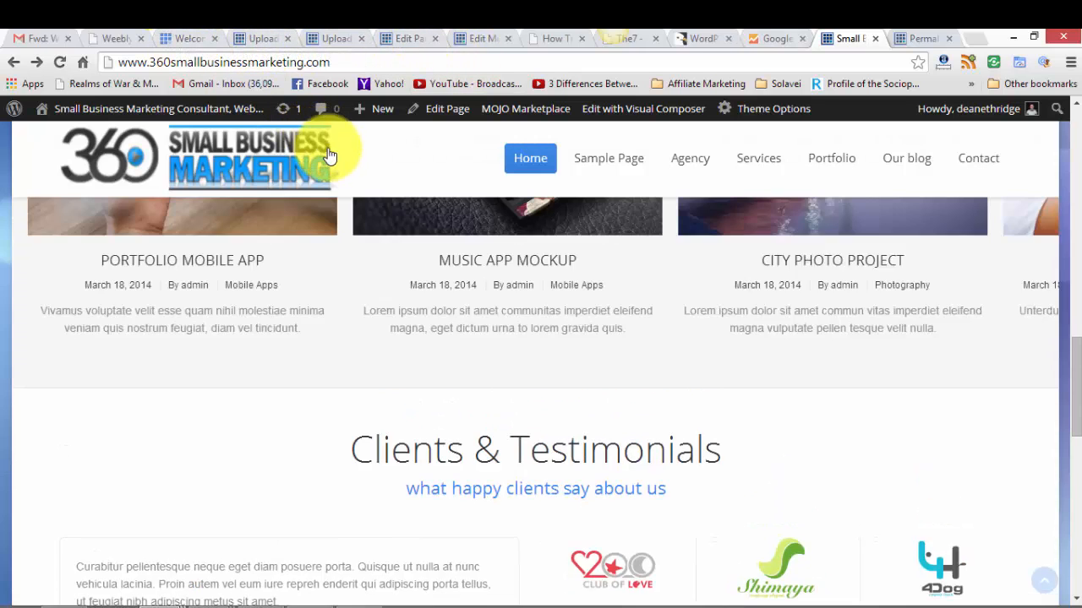
pyautogui.scroll(10, 34, 246)
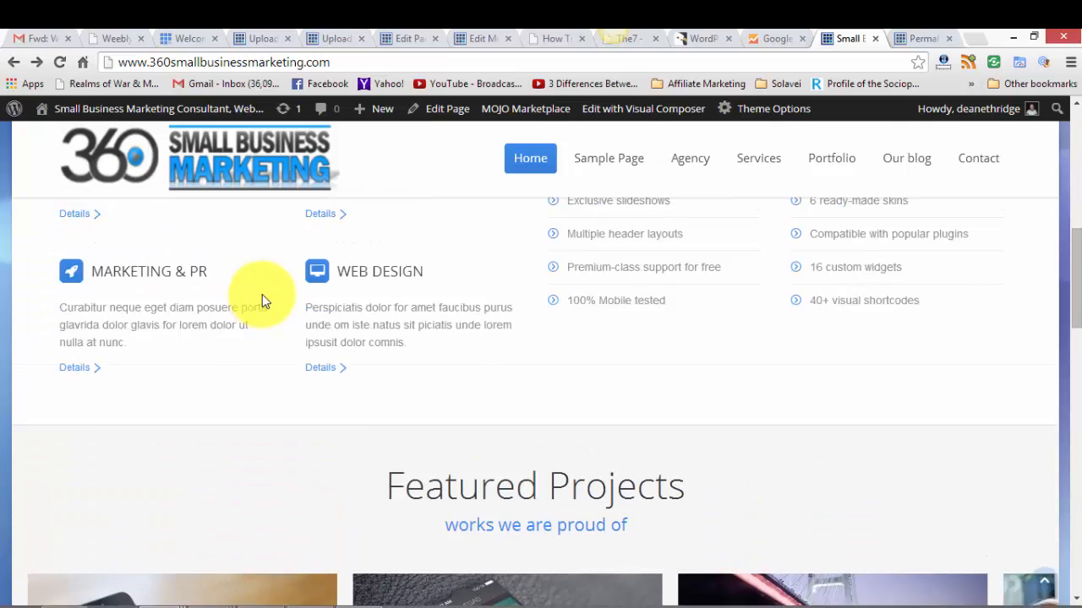
pyautogui.scroll(2, 260, 290)
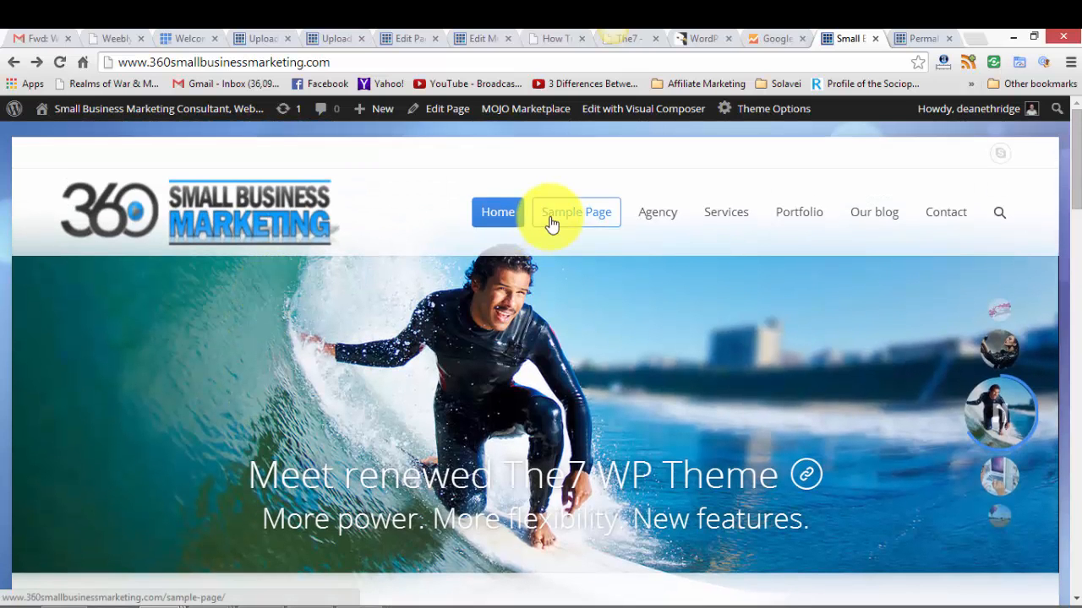